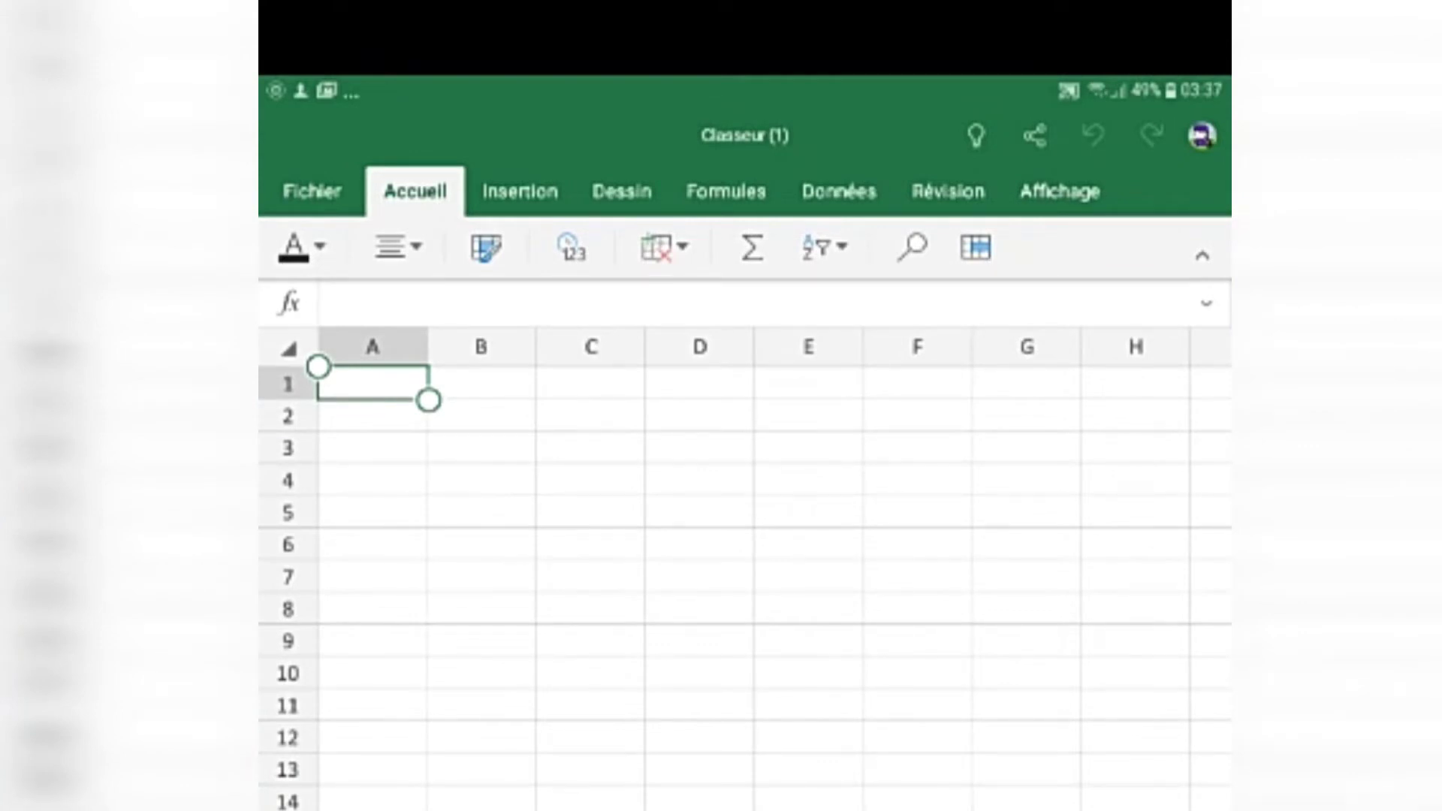
# Make the title Classeur (1) of the new blank workbook editable.
pyautogui.scroll(-5, 744, 571)
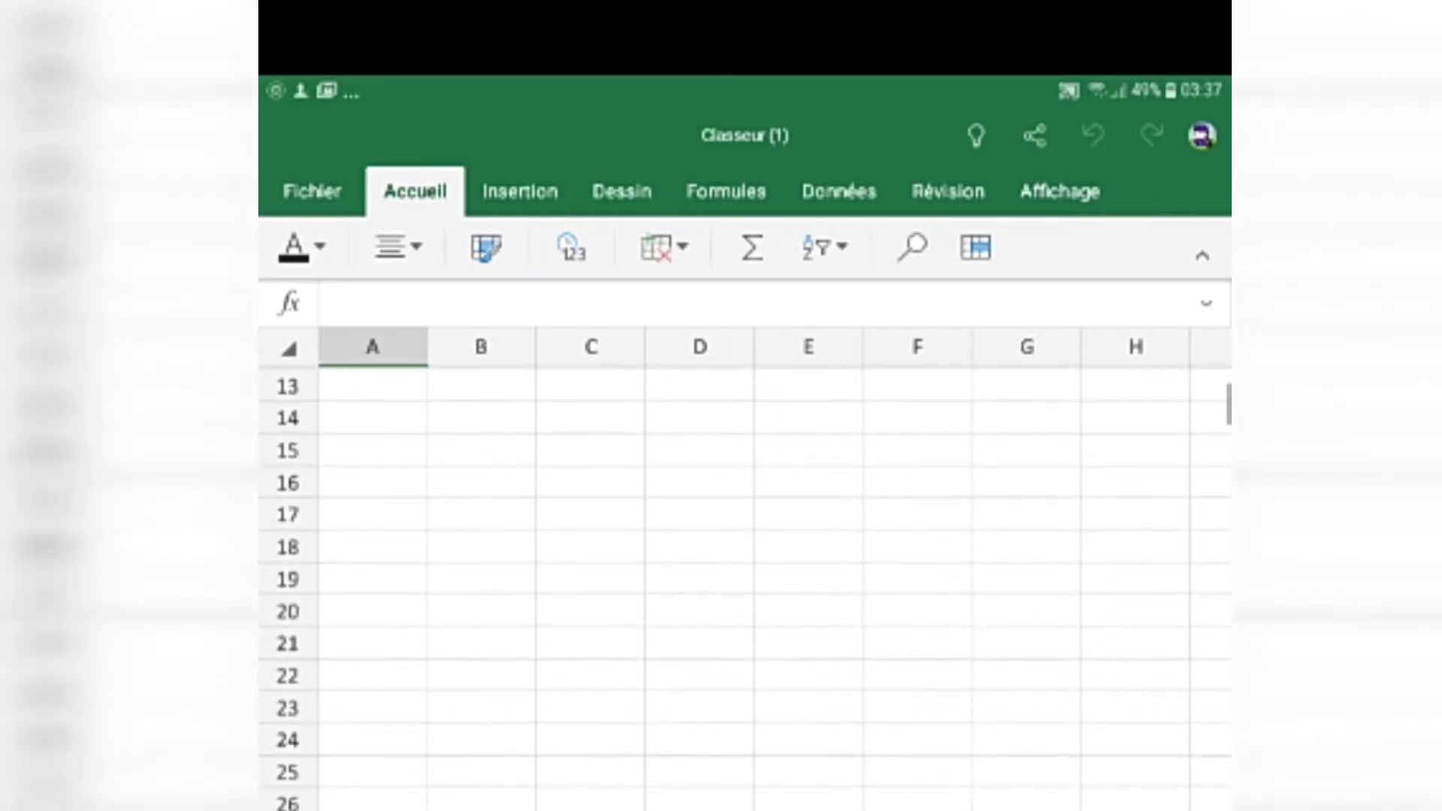
pyautogui.scroll(5, 743, 571)
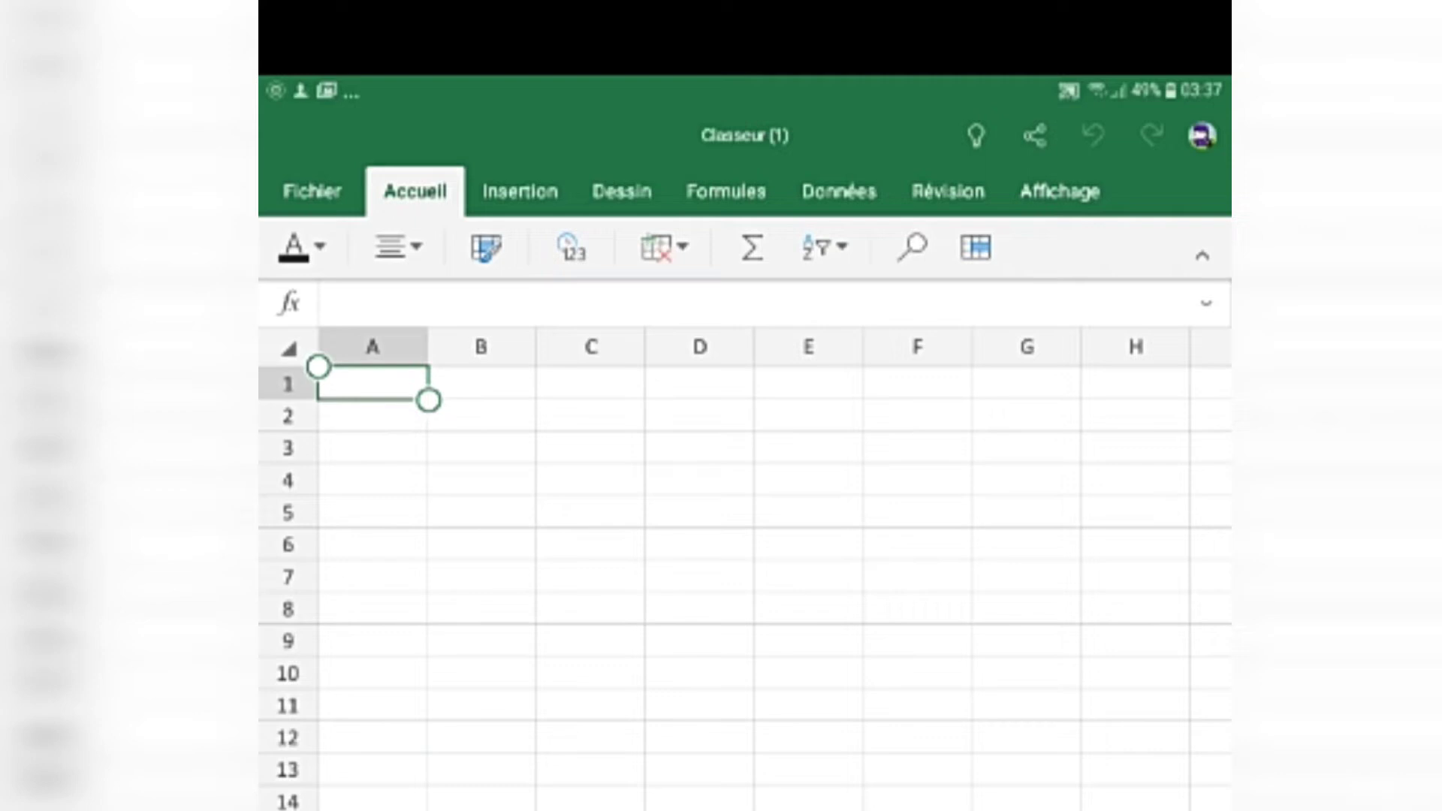
pyautogui.scroll(-3, 743, 571)
pyautogui.scroll(3, 744, 571)
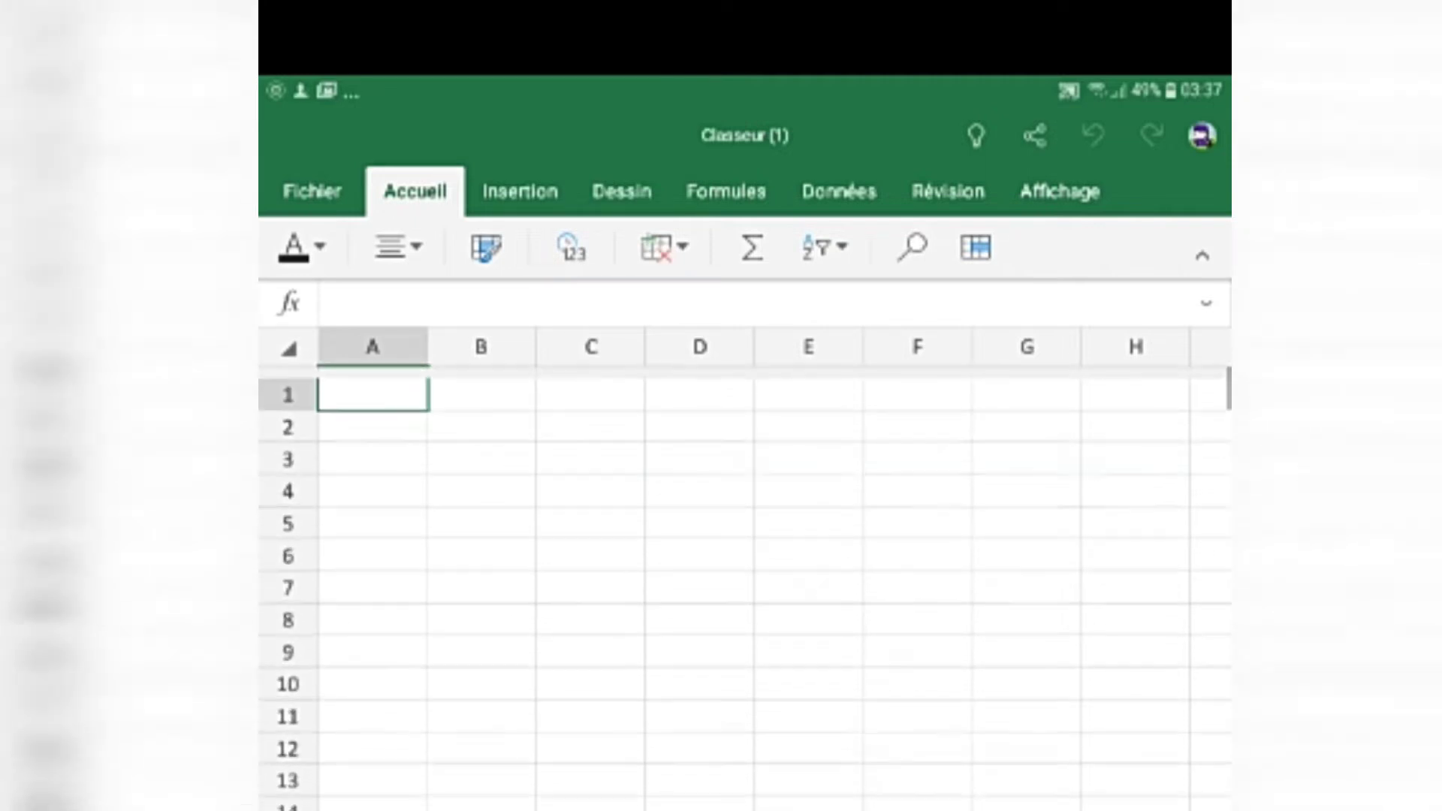
pyautogui.scroll(-3, 744, 571)
pyautogui.scroll(3, 743, 570)
pyautogui.scroll(-1, 744, 571)
pyautogui.scroll(1, 744, 571)
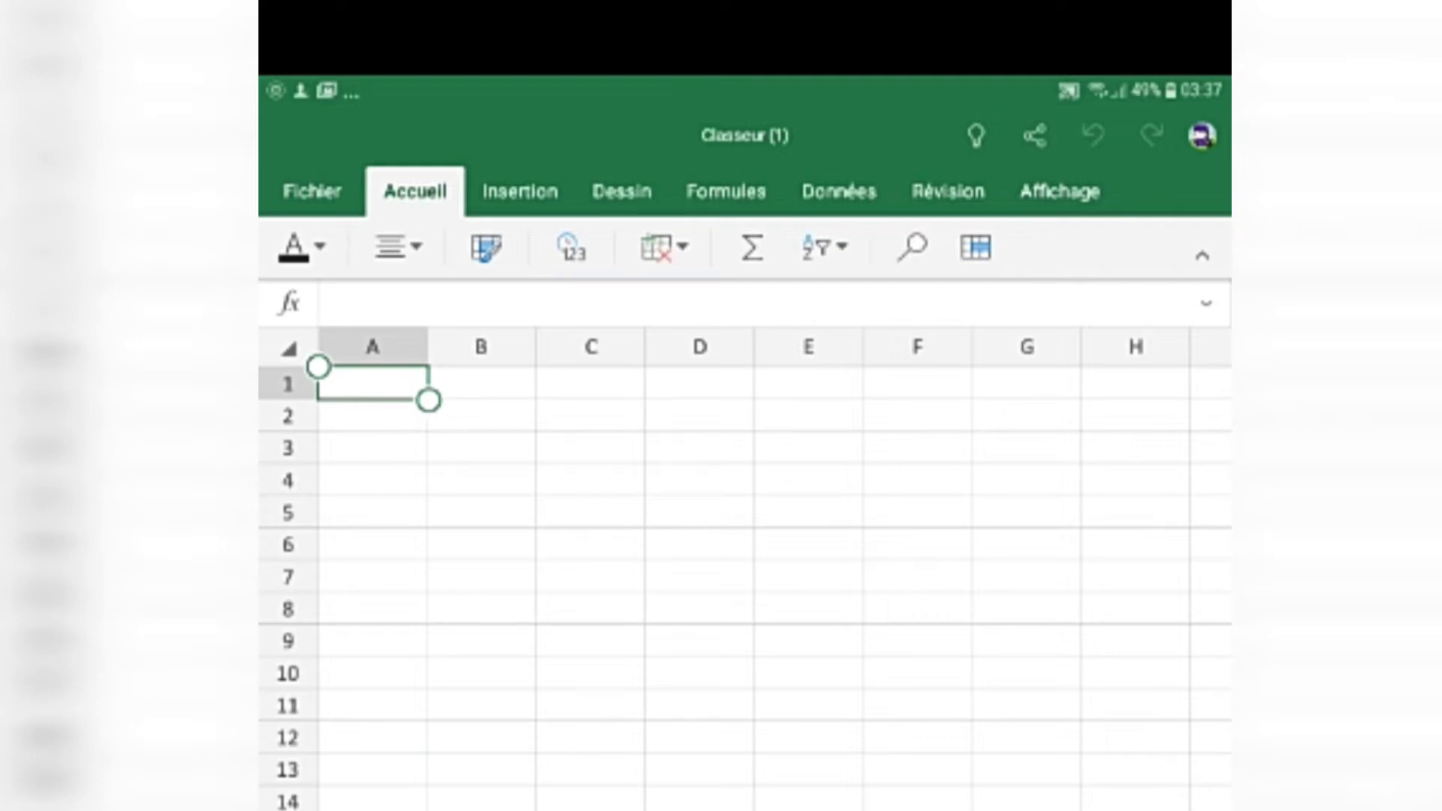
pyautogui.click(745, 135)
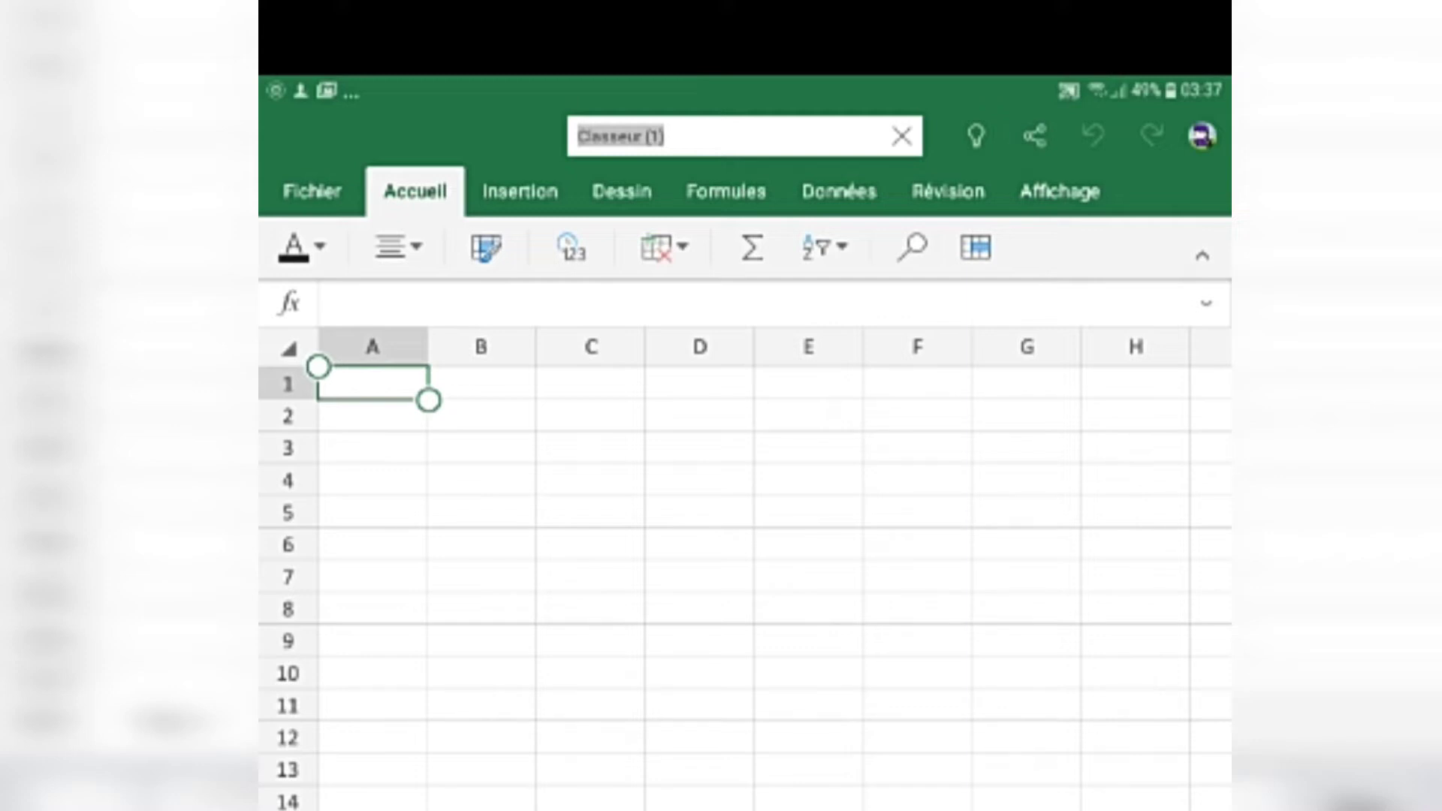
# Leave the name field without changing Classeur (1).
pyautogui.press('Return')
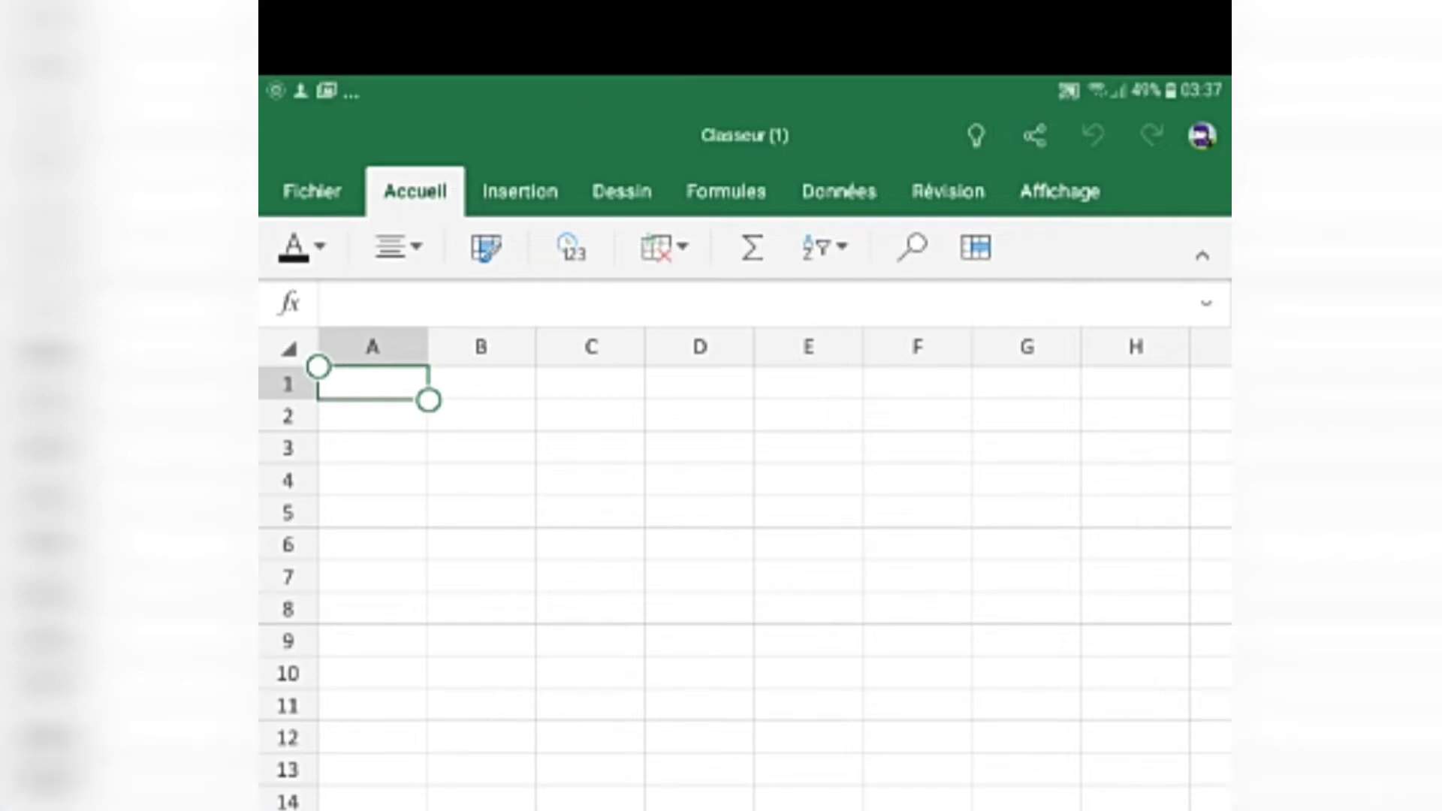
pyautogui.scroll(-5, 743, 570)
pyautogui.scroll(5, 744, 571)
pyautogui.scroll(-3, 744, 571)
pyautogui.scroll(3, 744, 571)
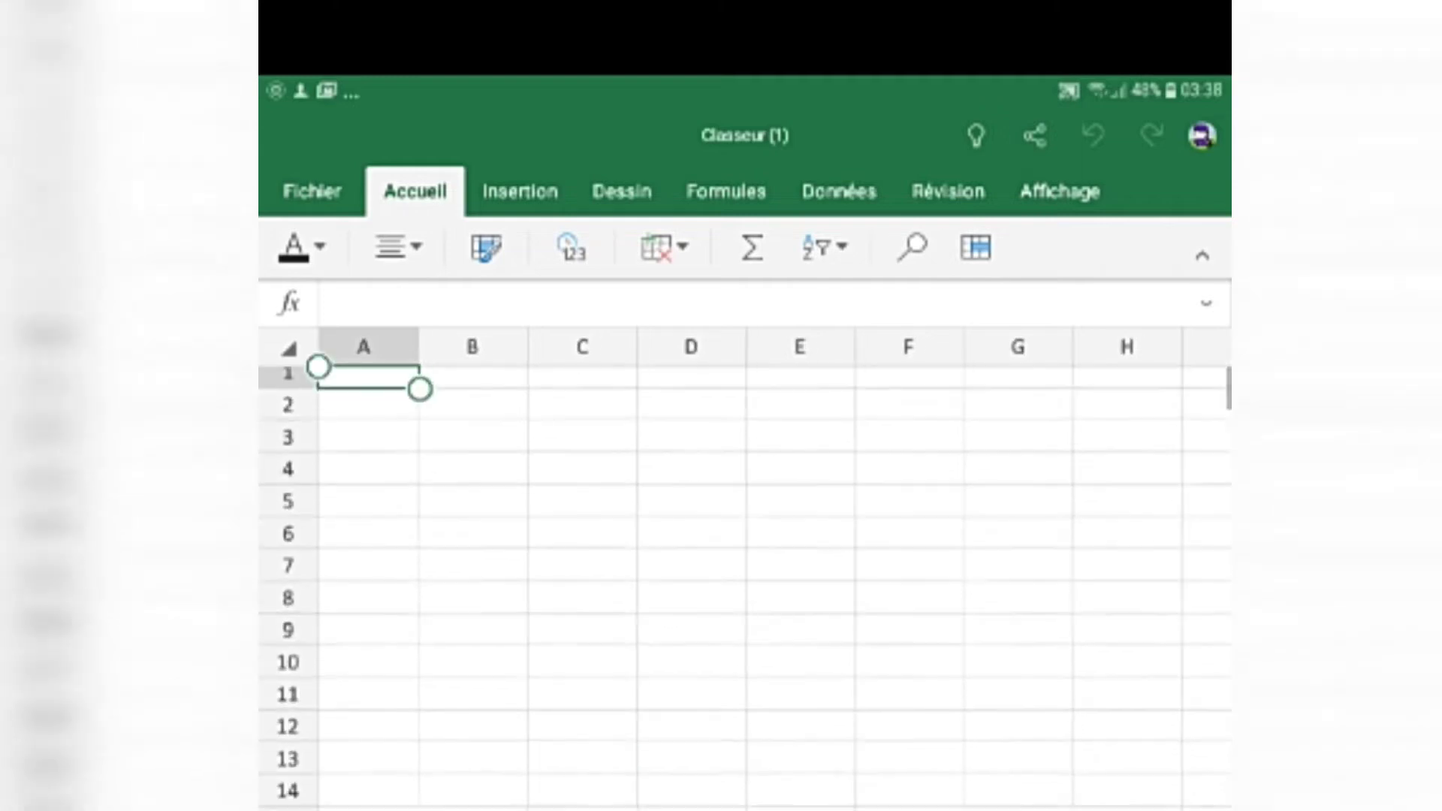
pyautogui.scroll(-3, 744, 571)
pyautogui.scroll(3, 743, 571)
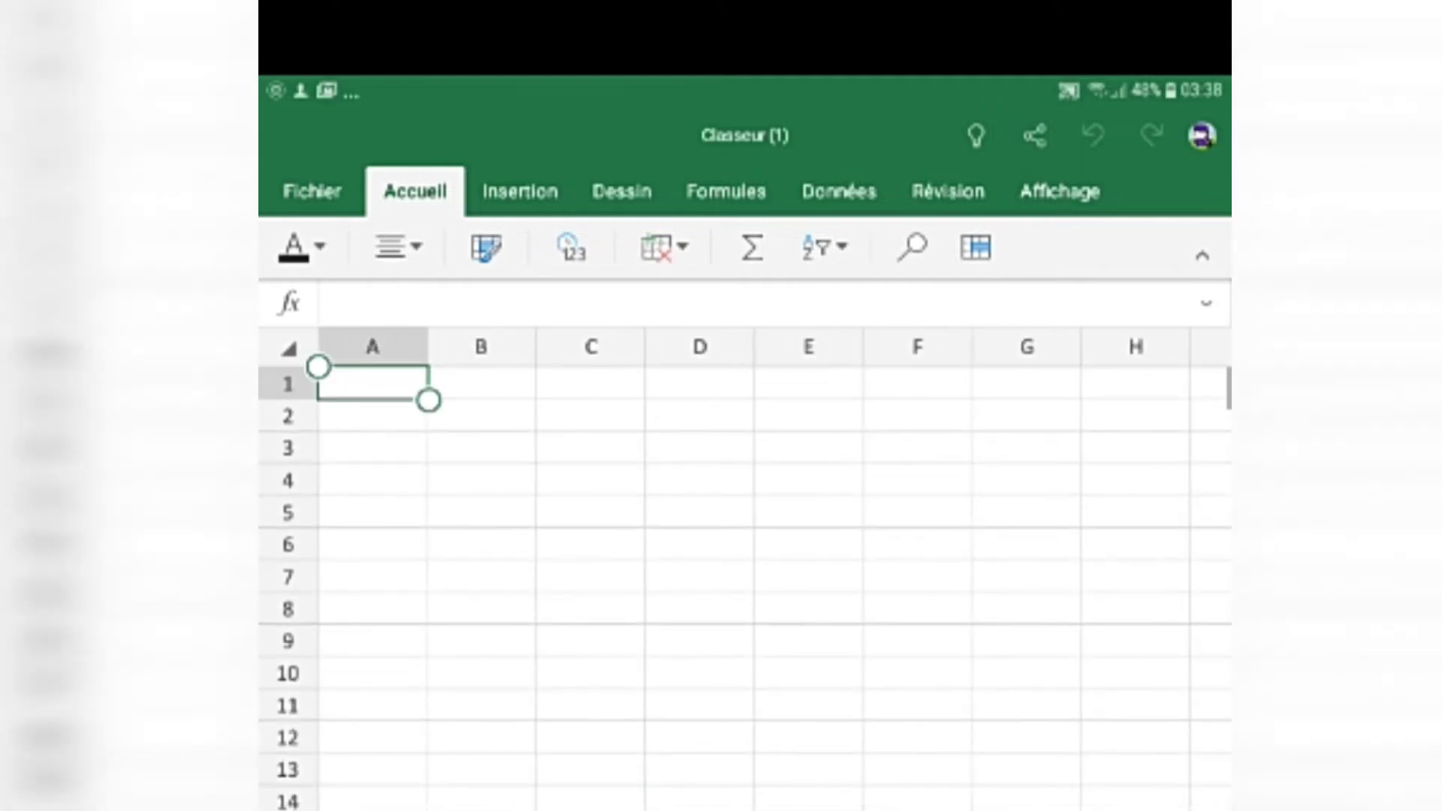
# Rename the workbook to 'Facture 1' and bring up the Fichier menu.
pyautogui.click(744, 135)
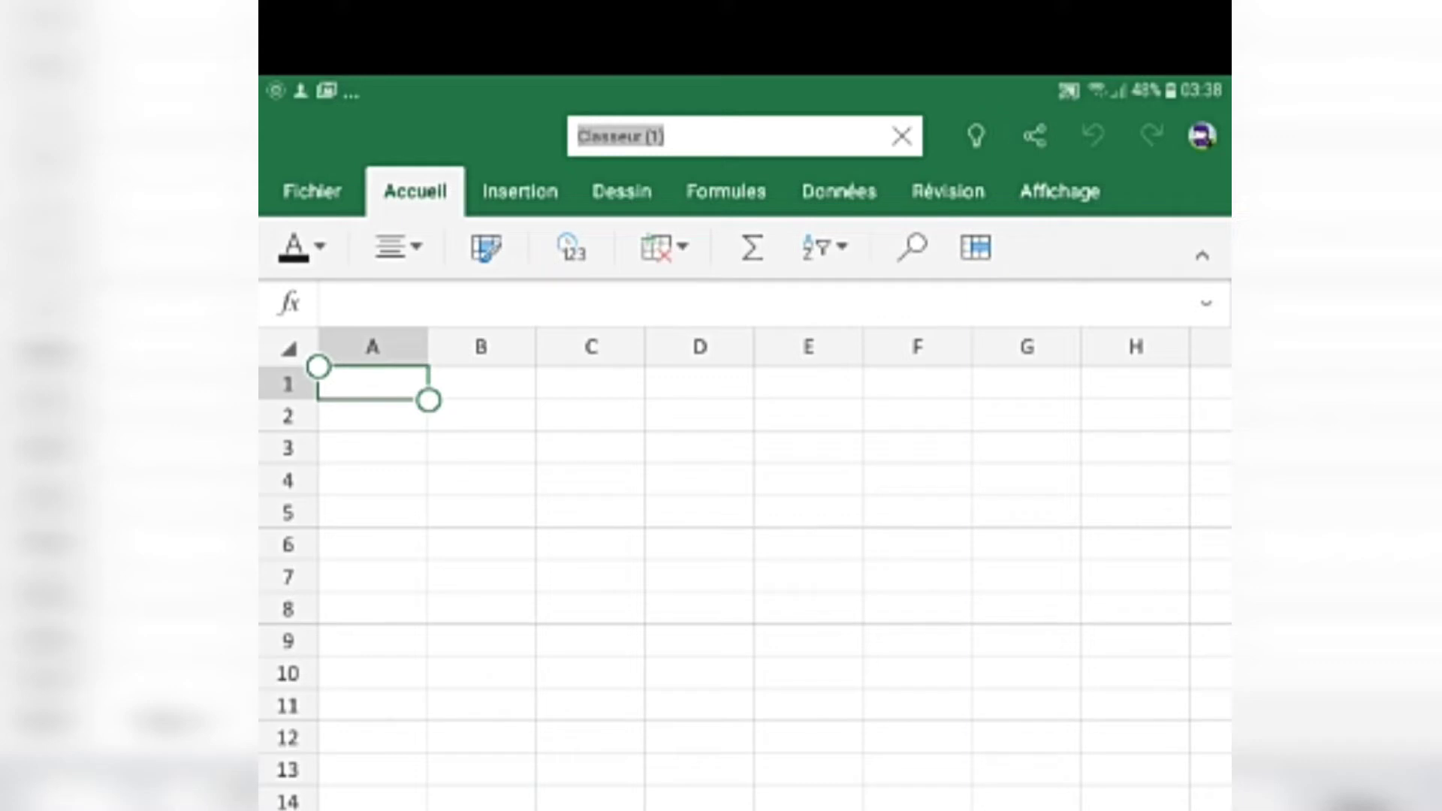
pyautogui.write('Facture 1')
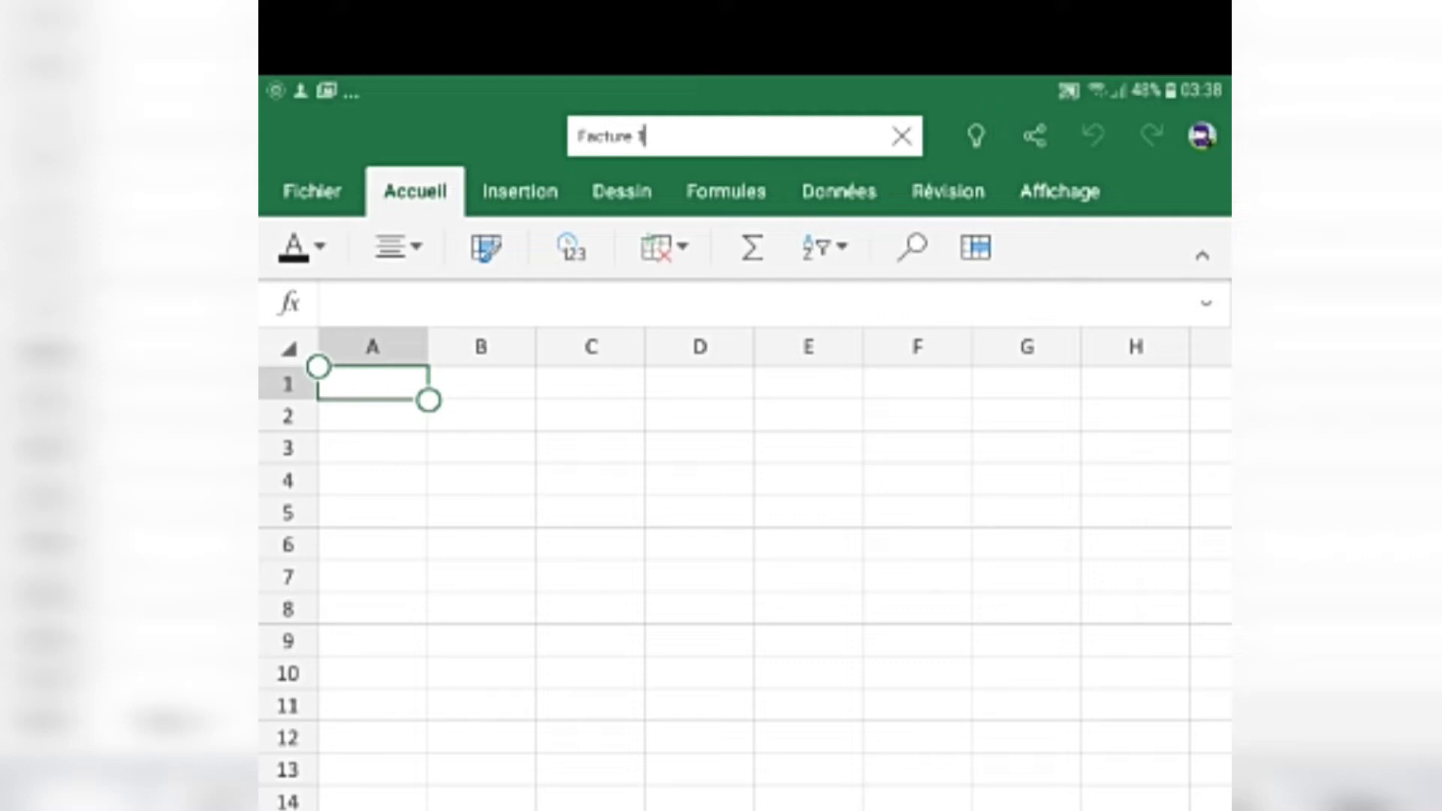
pyautogui.press('Return')
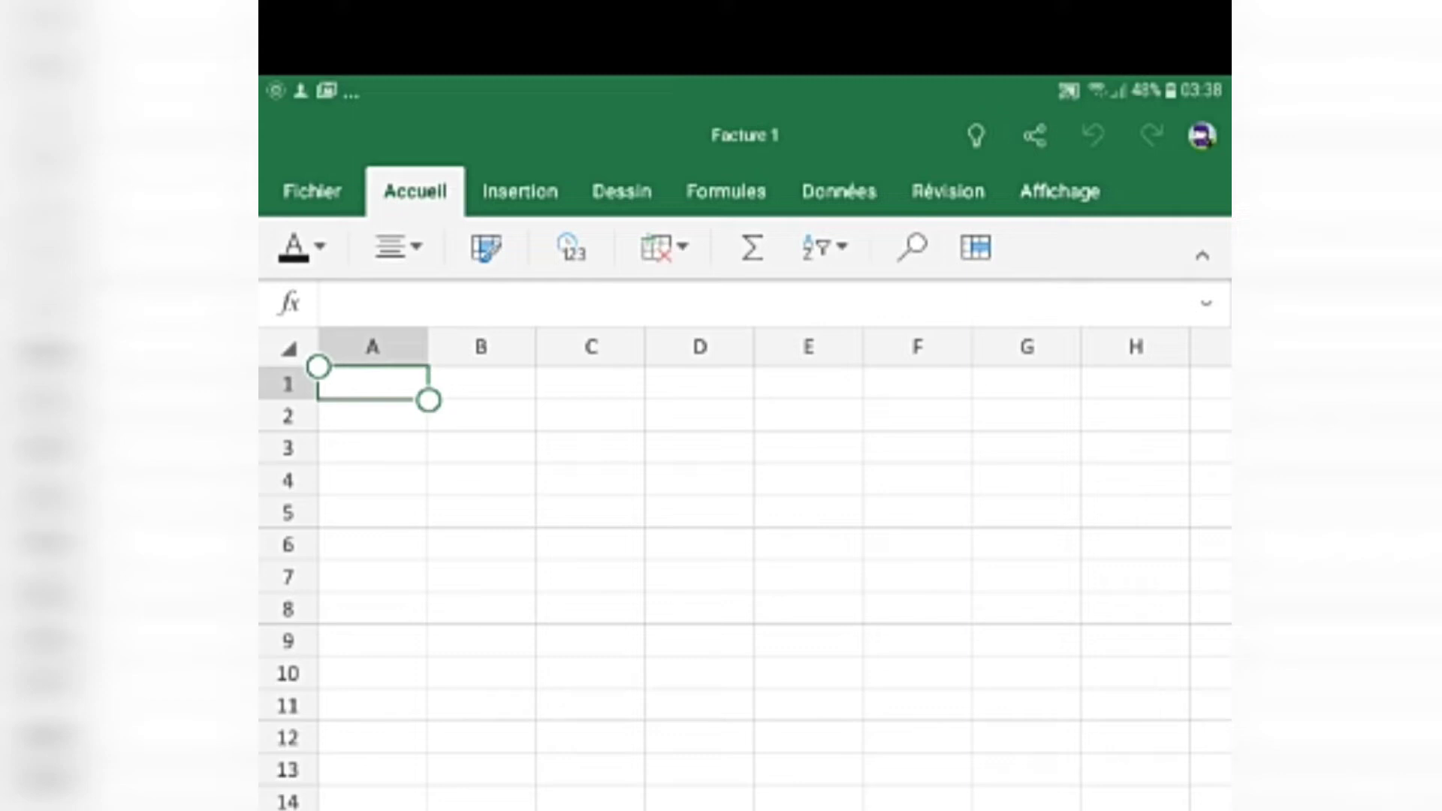
pyautogui.click(312, 191)
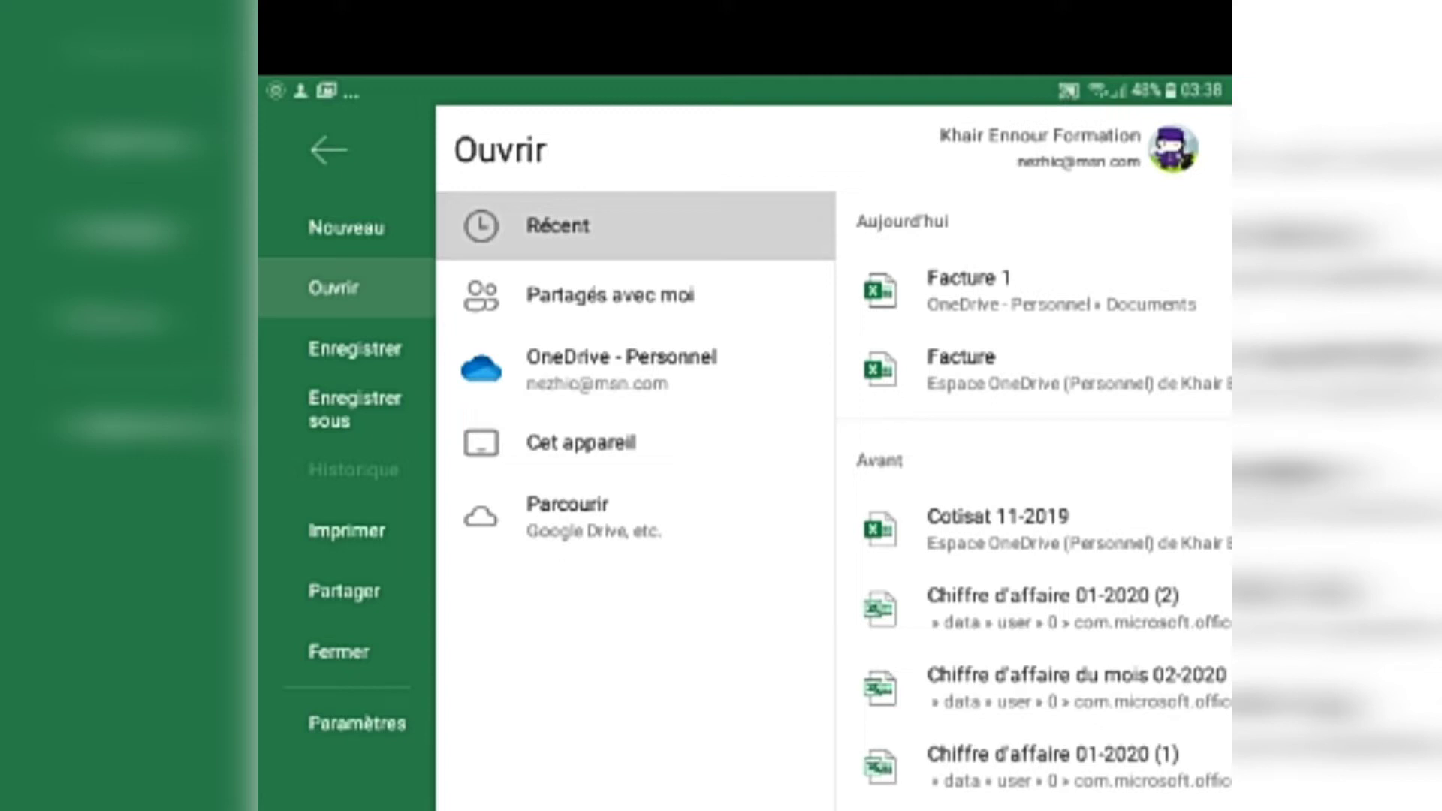
# Look at the Nouveau options, then scroll through the Ouvrir recent files.
pyautogui.click(346, 227)
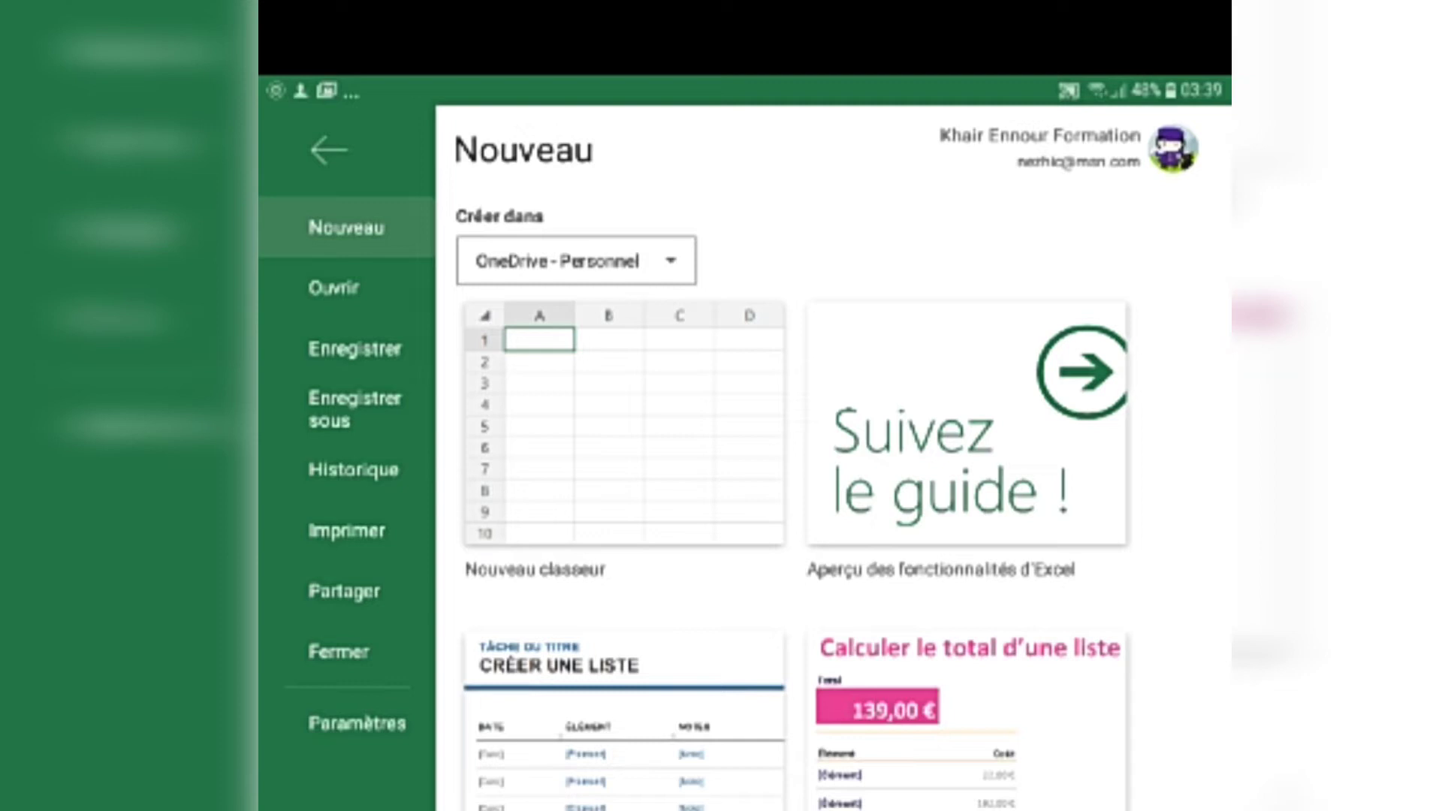
pyautogui.click(334, 287)
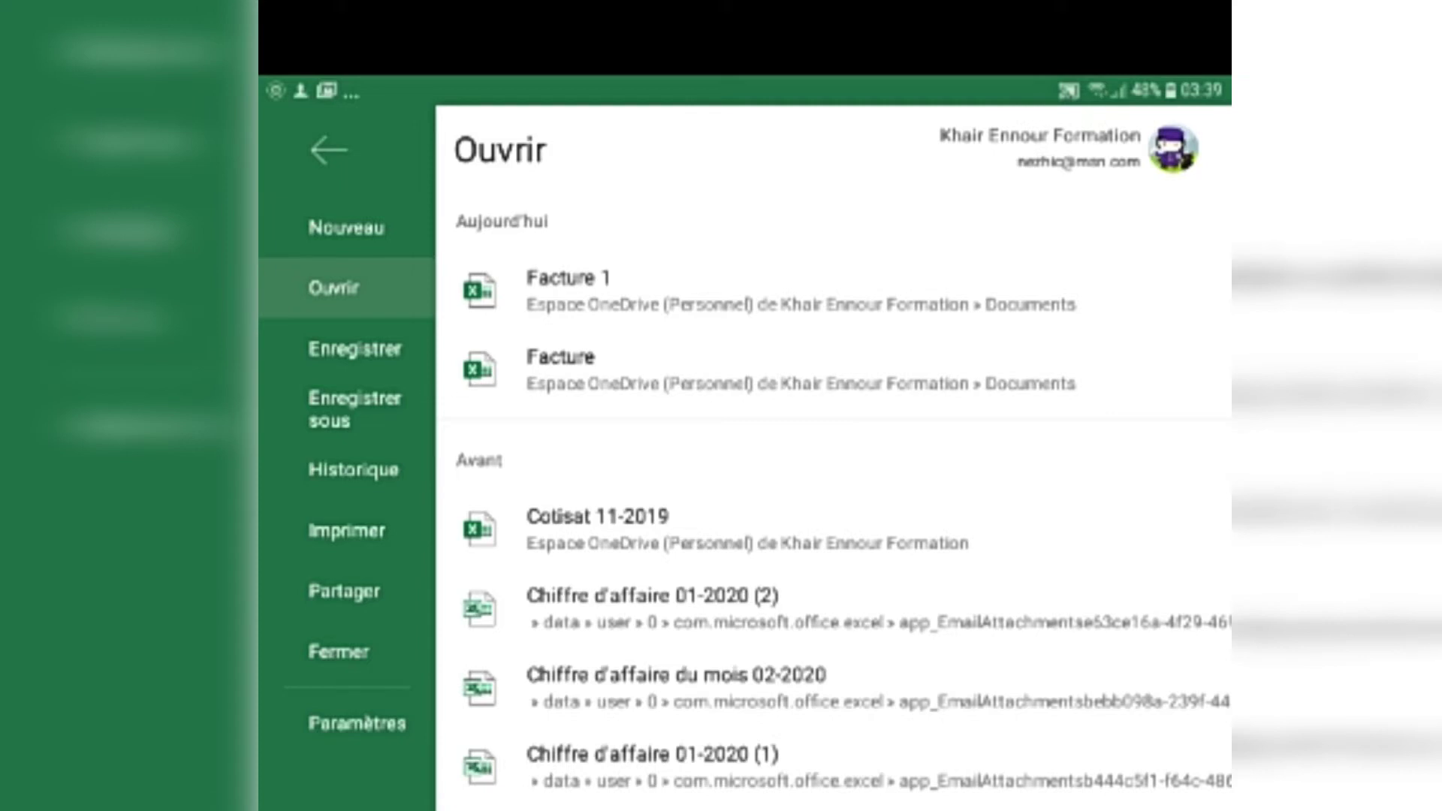
pyautogui.scroll(-5, 834, 495)
pyautogui.scroll(-6, 834, 496)
pyautogui.scroll(-5, 834, 495)
pyautogui.scroll(-4, 833, 495)
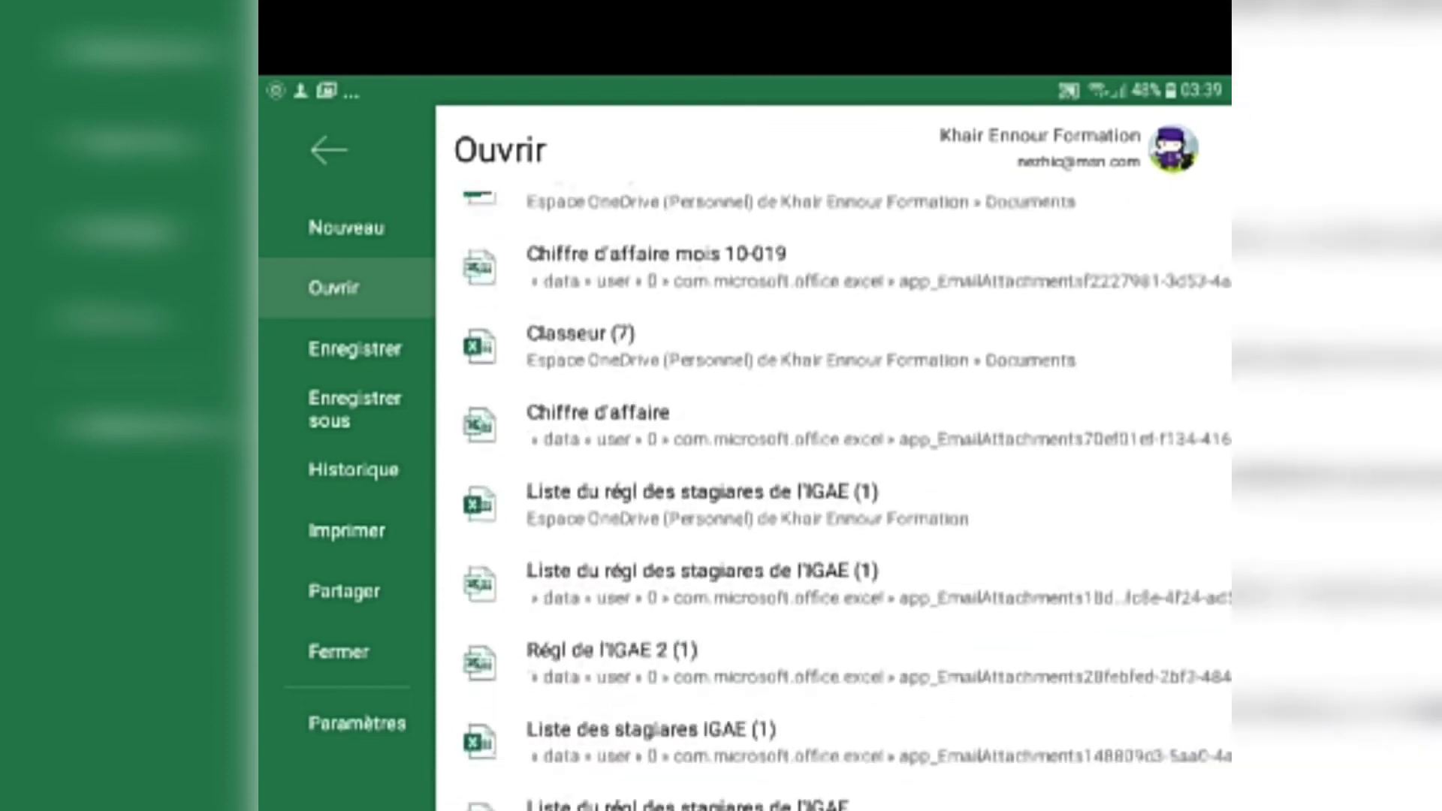
pyautogui.scroll(-3, 833, 496)
pyautogui.scroll(-2, 834, 496)
# Show the Enregistrer page: Facture 1 autosaves to OneDrive Documents.
pyautogui.scroll(3, 834, 496)
pyautogui.scroll(4, 834, 496)
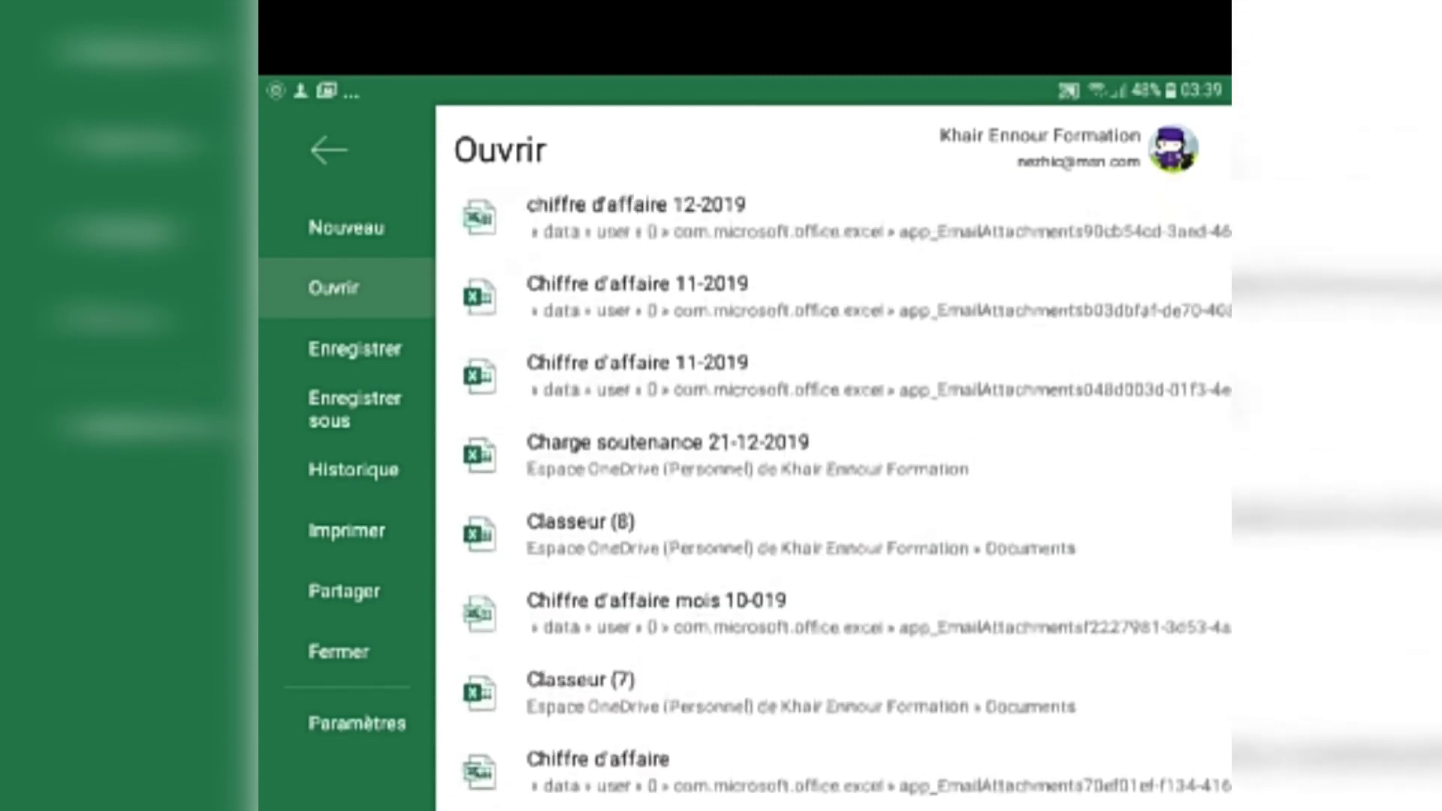
pyautogui.scroll(4, 834, 496)
pyautogui.scroll(3, 834, 495)
pyautogui.scroll(4, 834, 495)
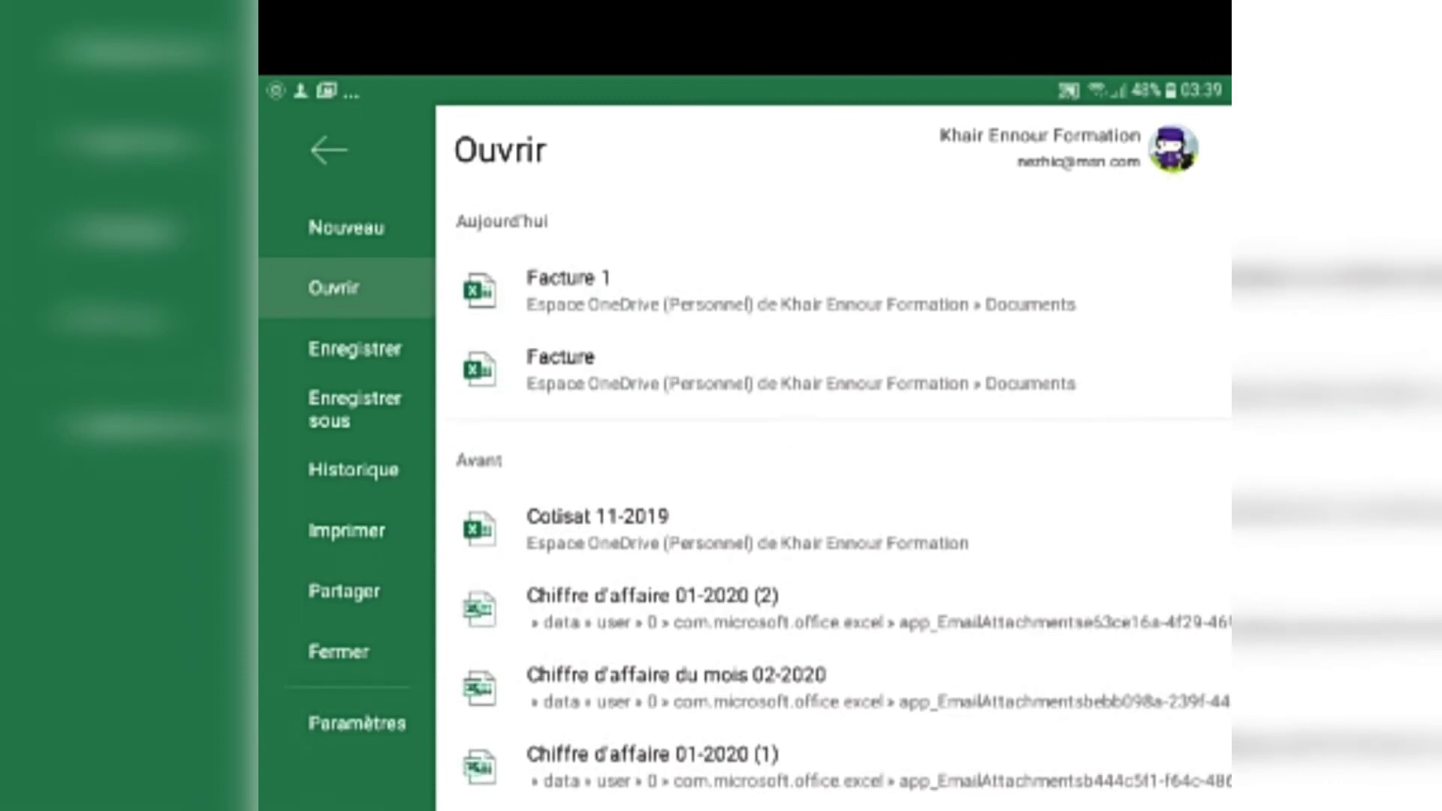
pyautogui.scroll(-2, 834, 496)
pyautogui.scroll(2, 834, 496)
pyautogui.click(355, 349)
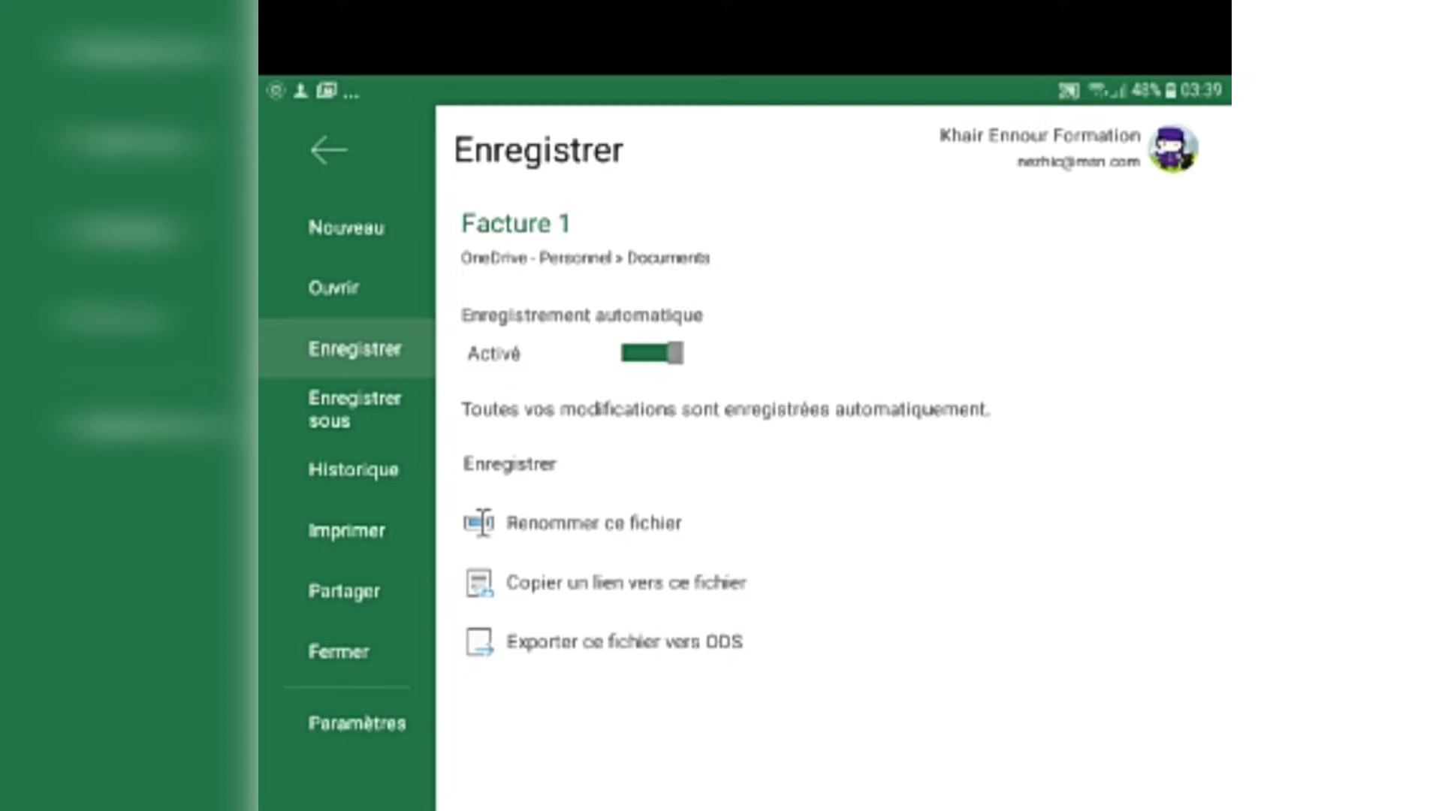
# Check the Enregistrer sous options, then return to the saved Facture 1 sheet.
pyautogui.click(354, 409)
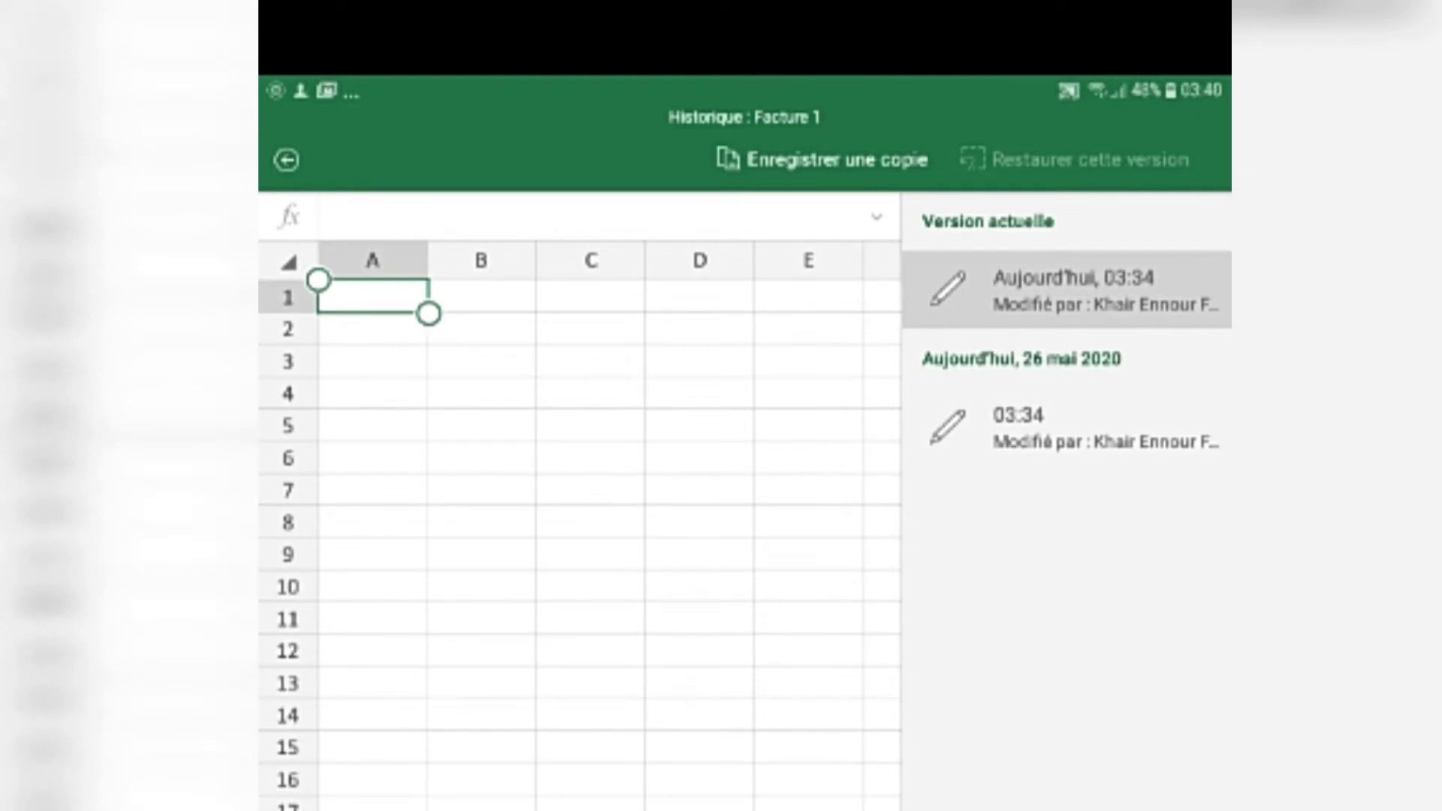
pyautogui.click(286, 160)
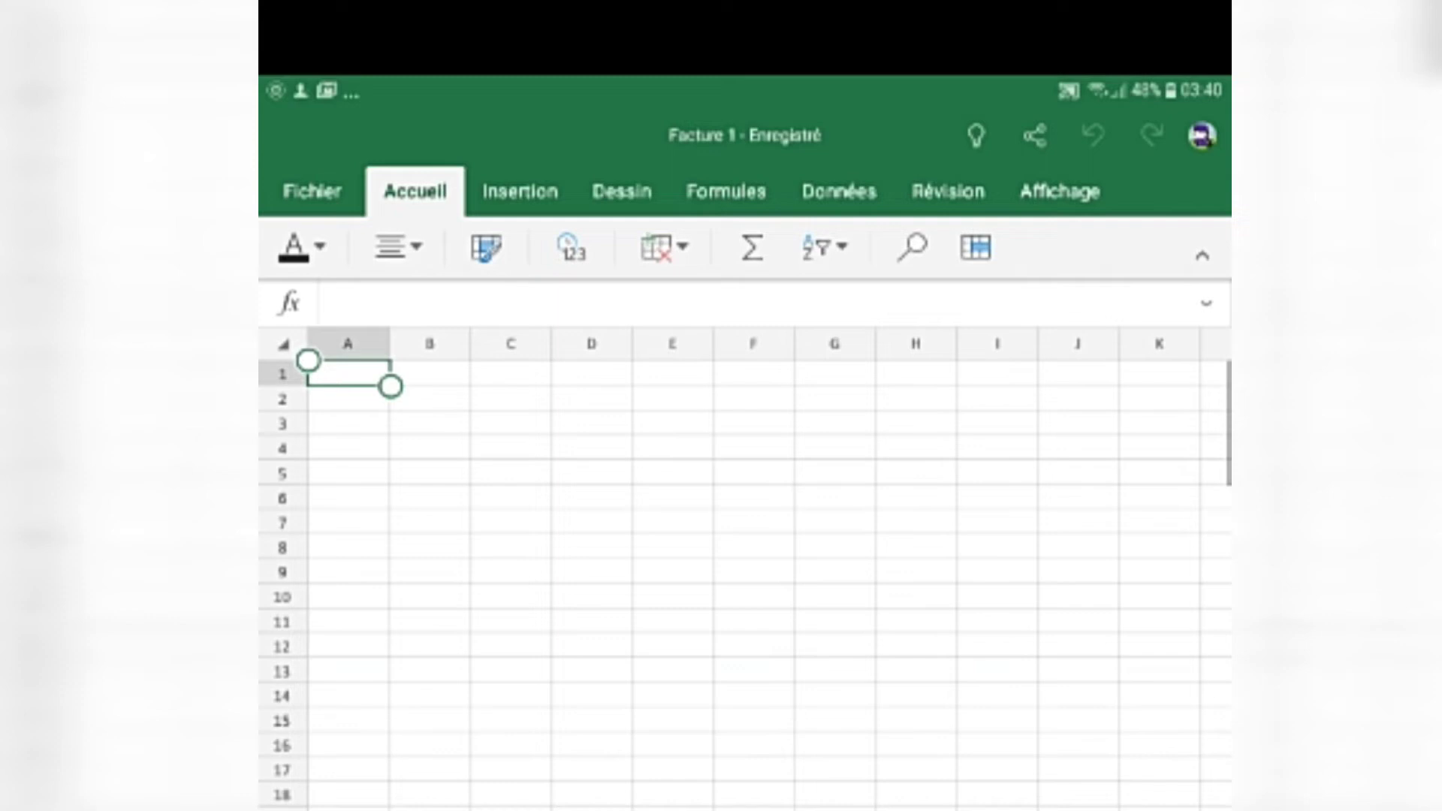
pyautogui.click(312, 192)
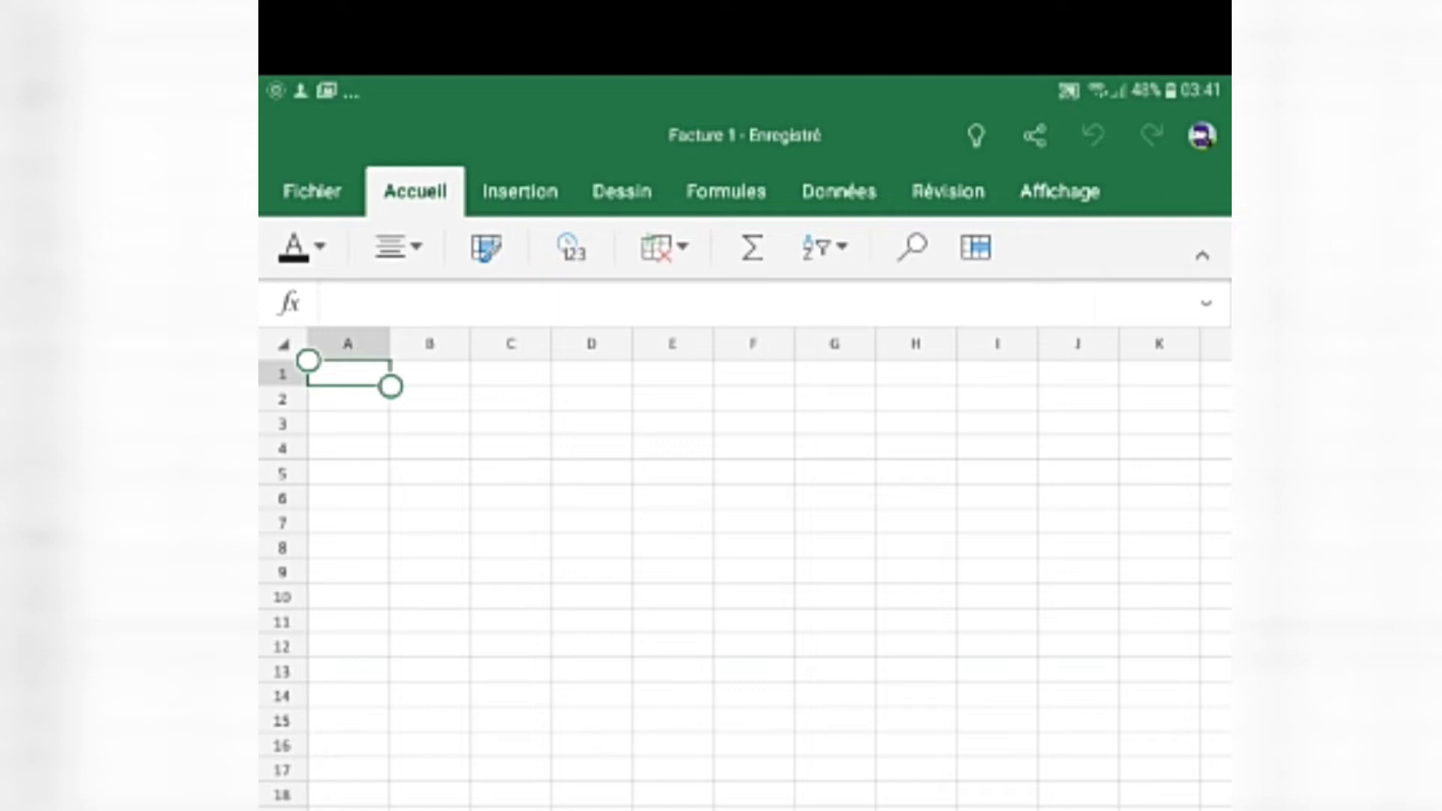
# Show Mise en forme de police on Accueil, currently Calibri size 11.
pyautogui.scroll(-5, 744, 586)
pyautogui.scroll(-5, 743, 586)
pyautogui.scroll(10, 744, 586)
pyautogui.scroll(-2, 744, 570)
pyautogui.scroll(2, 744, 571)
pyautogui.click(300, 246)
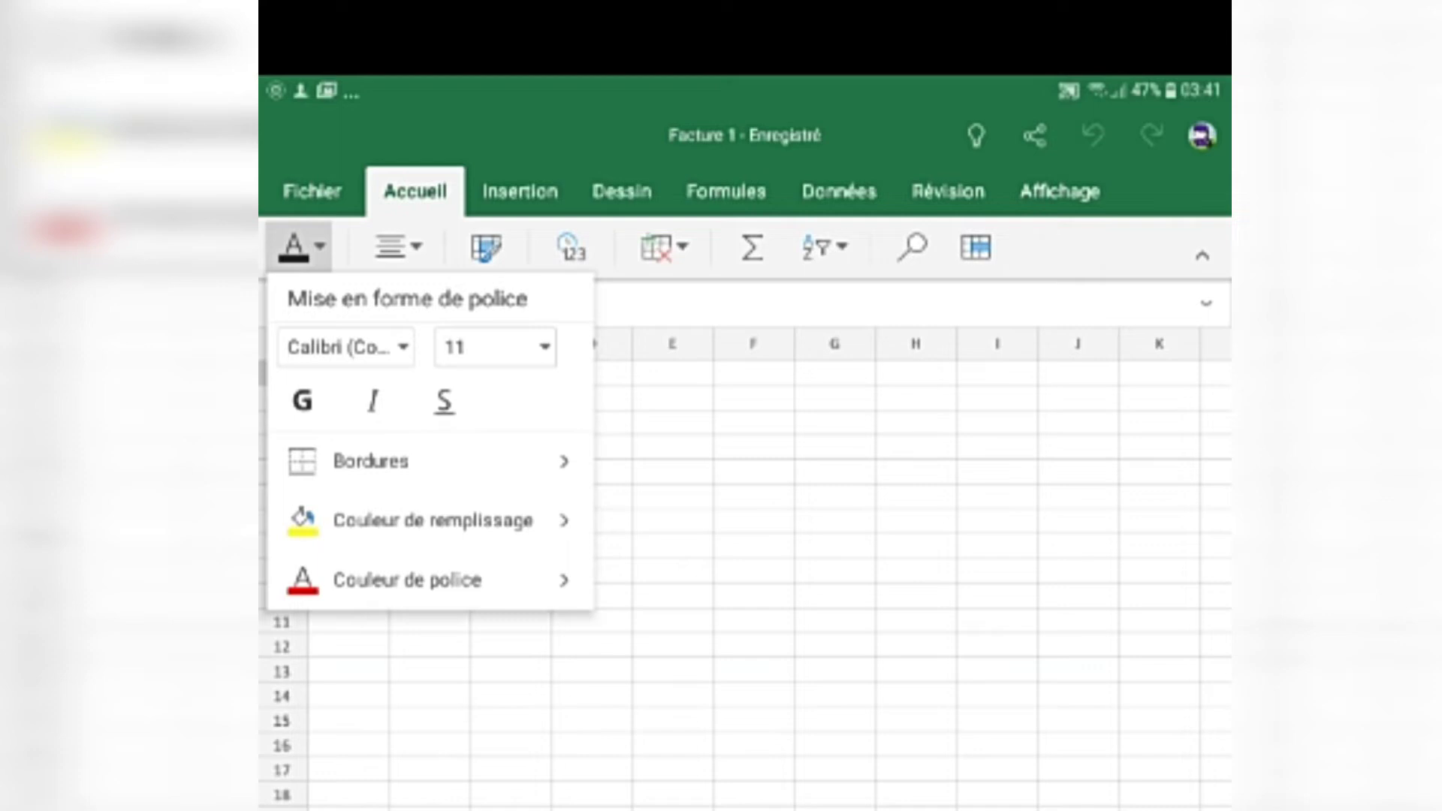
# Glance at Styles de cellules and Format de nombre, then show the Insertion commands.
pyautogui.click(486, 246)
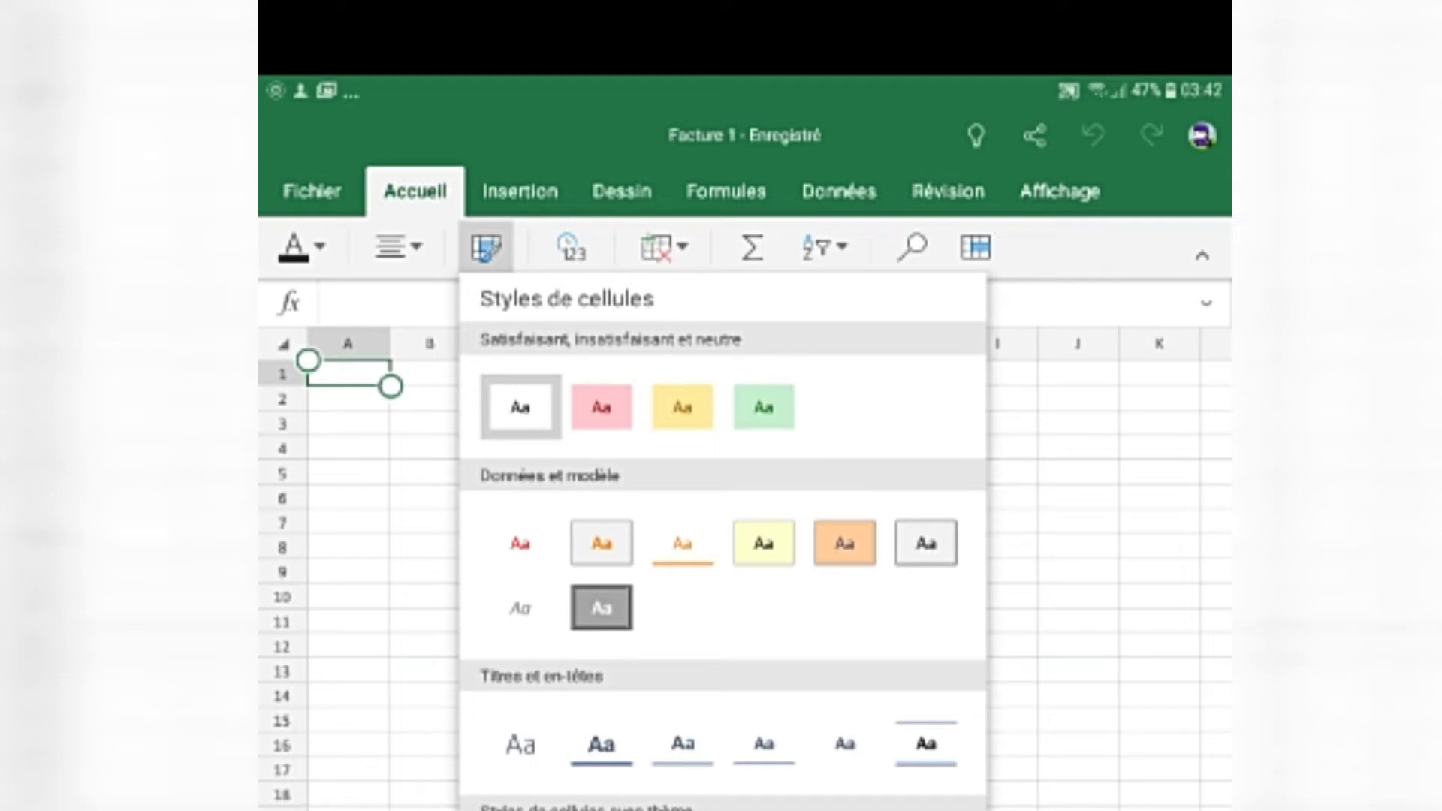
pyautogui.click(486, 246)
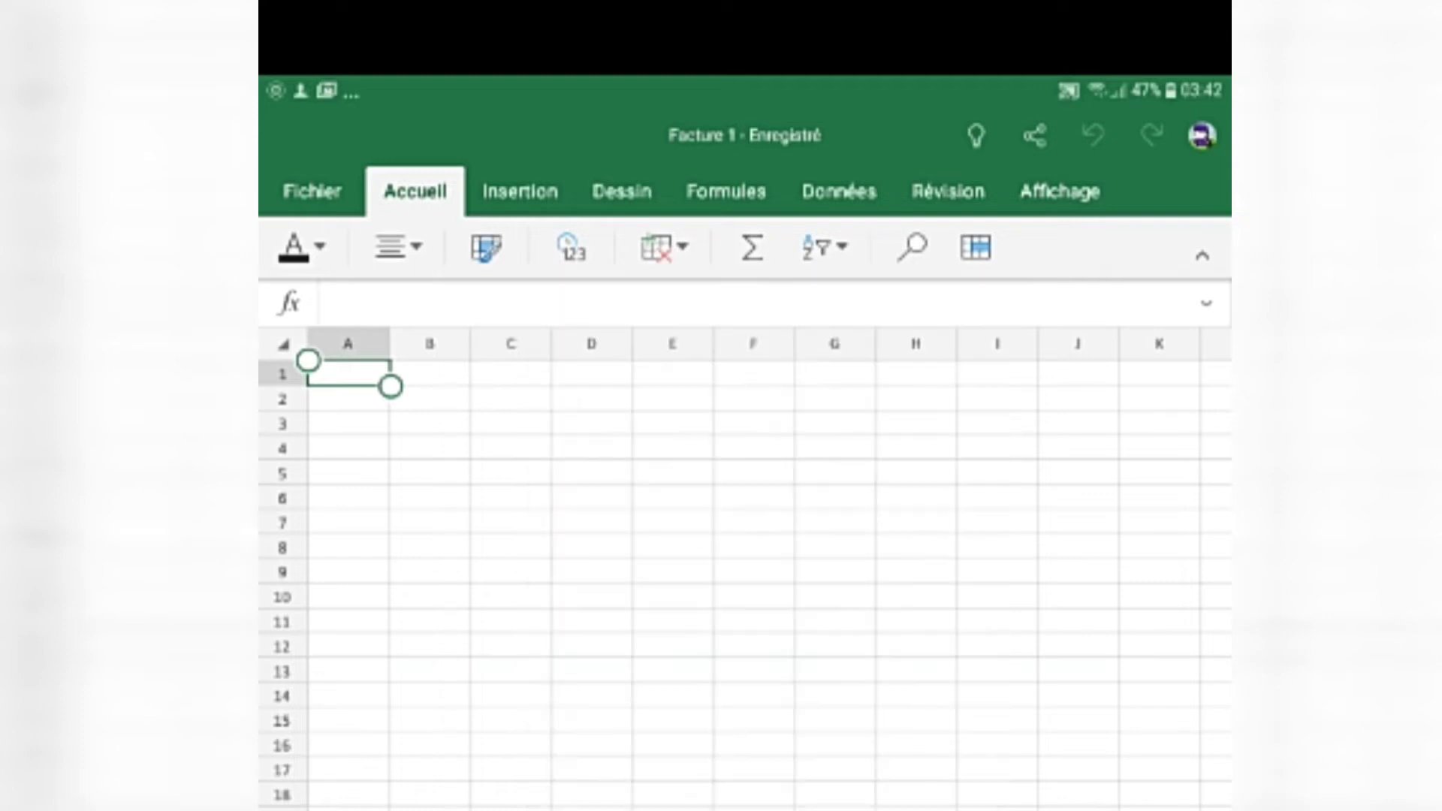
pyautogui.click(571, 247)
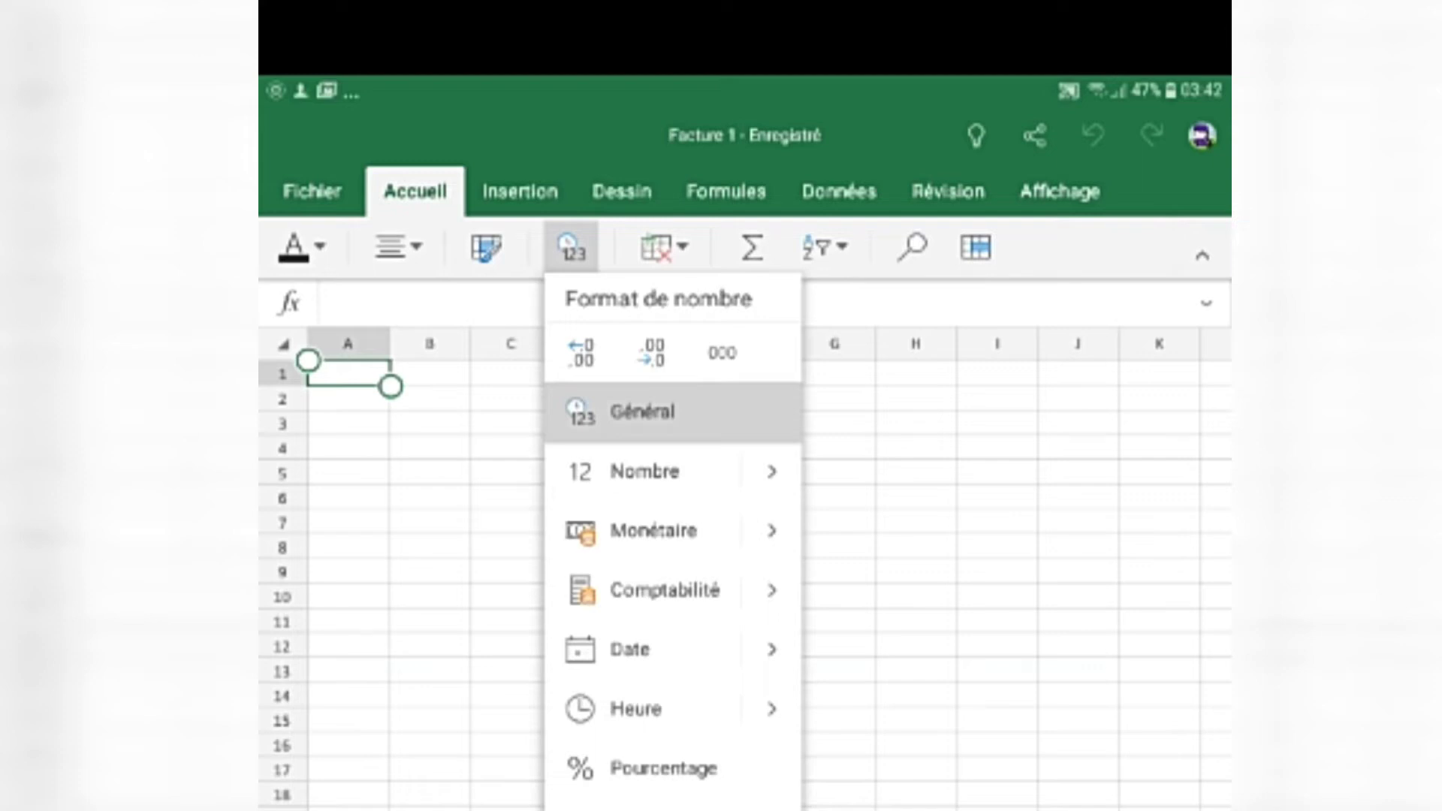
pyautogui.press('Escape')
pyautogui.click(520, 191)
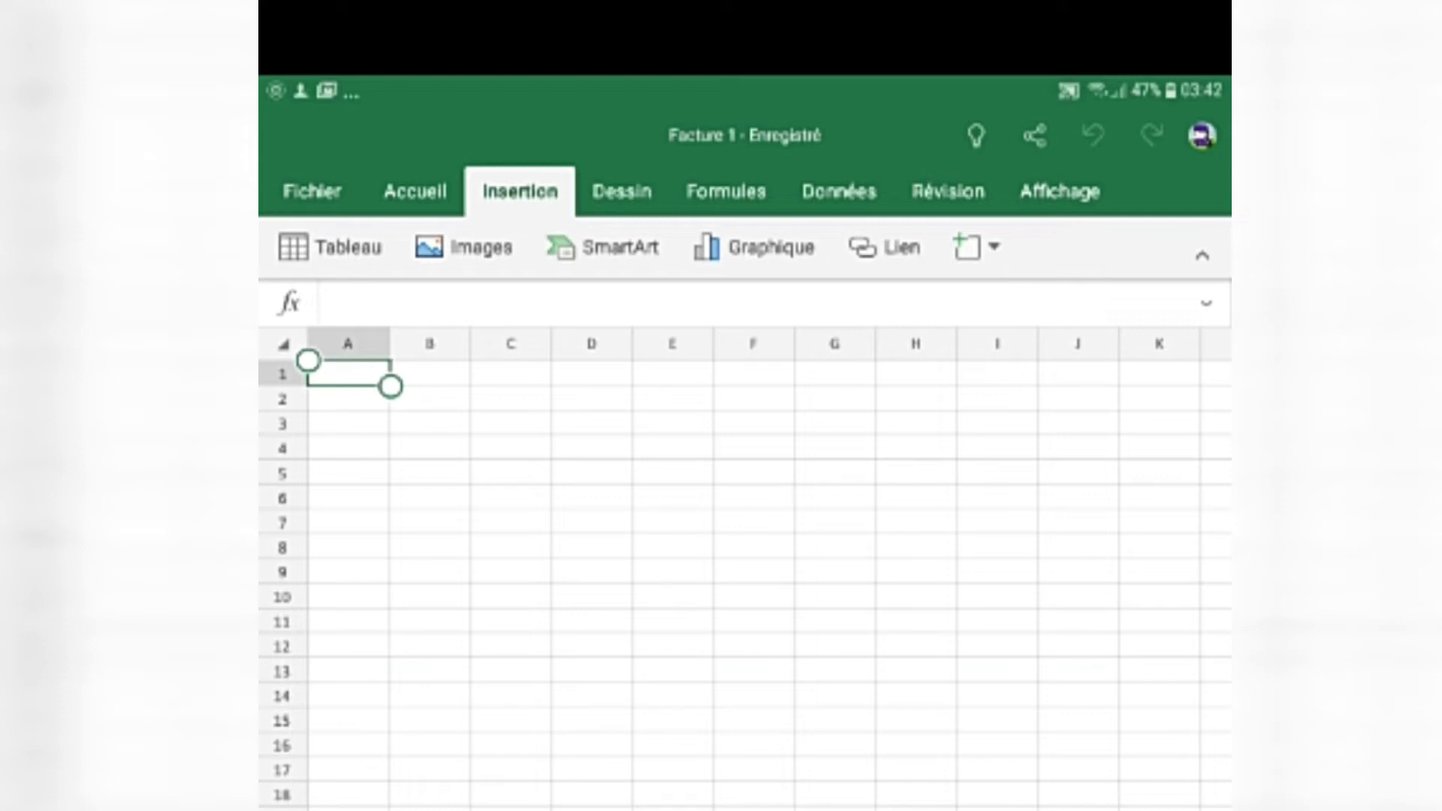
# Browse the Insertion commands and then the Dessin drawing tools.
pyautogui.scroll(-1, 744, 571)
pyautogui.scroll(1, 743, 571)
pyautogui.scroll(-2, 743, 570)
pyautogui.scroll(2, 743, 571)
pyautogui.click(622, 191)
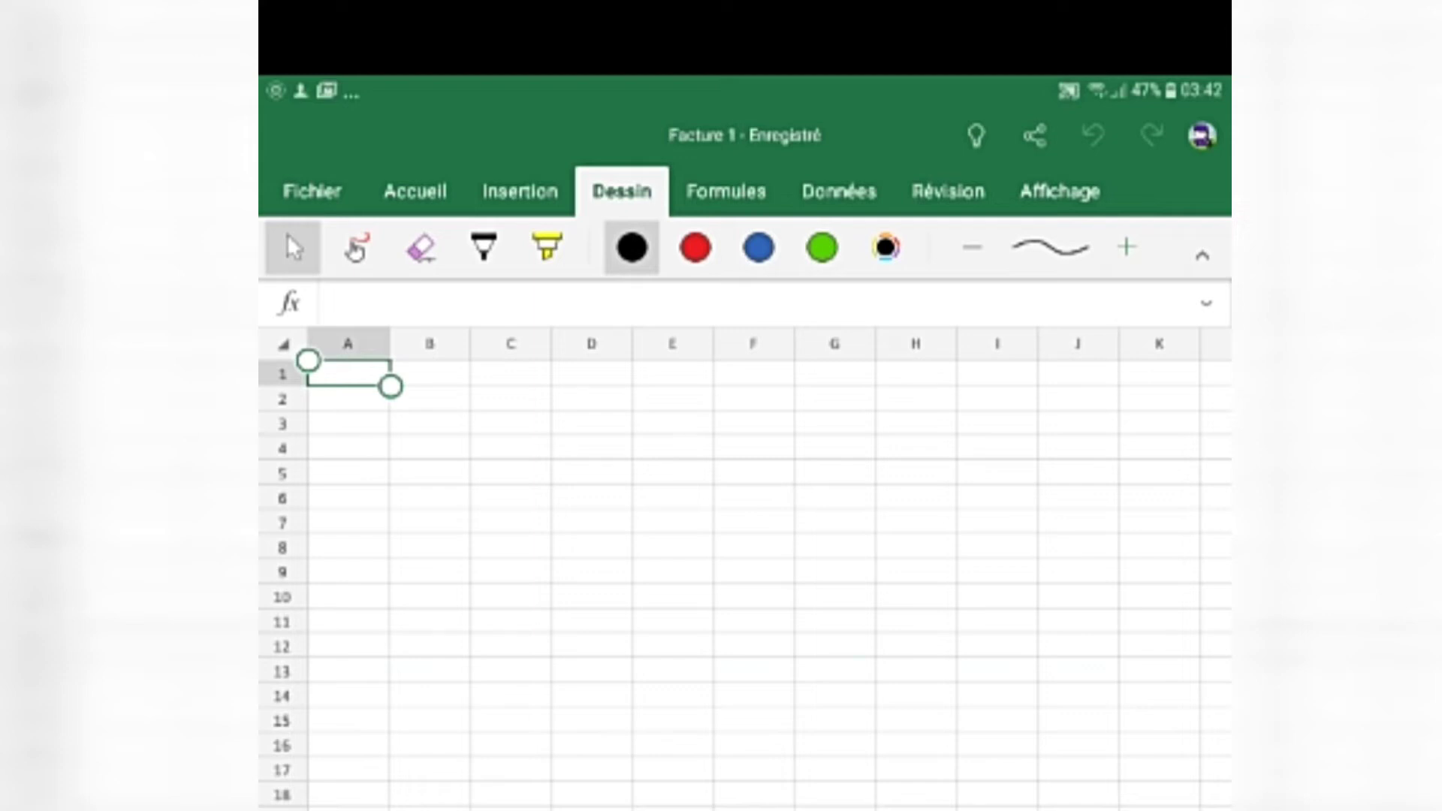
pyautogui.scroll(-3, 744, 571)
pyautogui.scroll(3, 744, 571)
pyautogui.scroll(2, 743, 571)
# Step through Formules, Données, Révision and Affichage, ending back on Accueil.
pyautogui.click(725, 191)
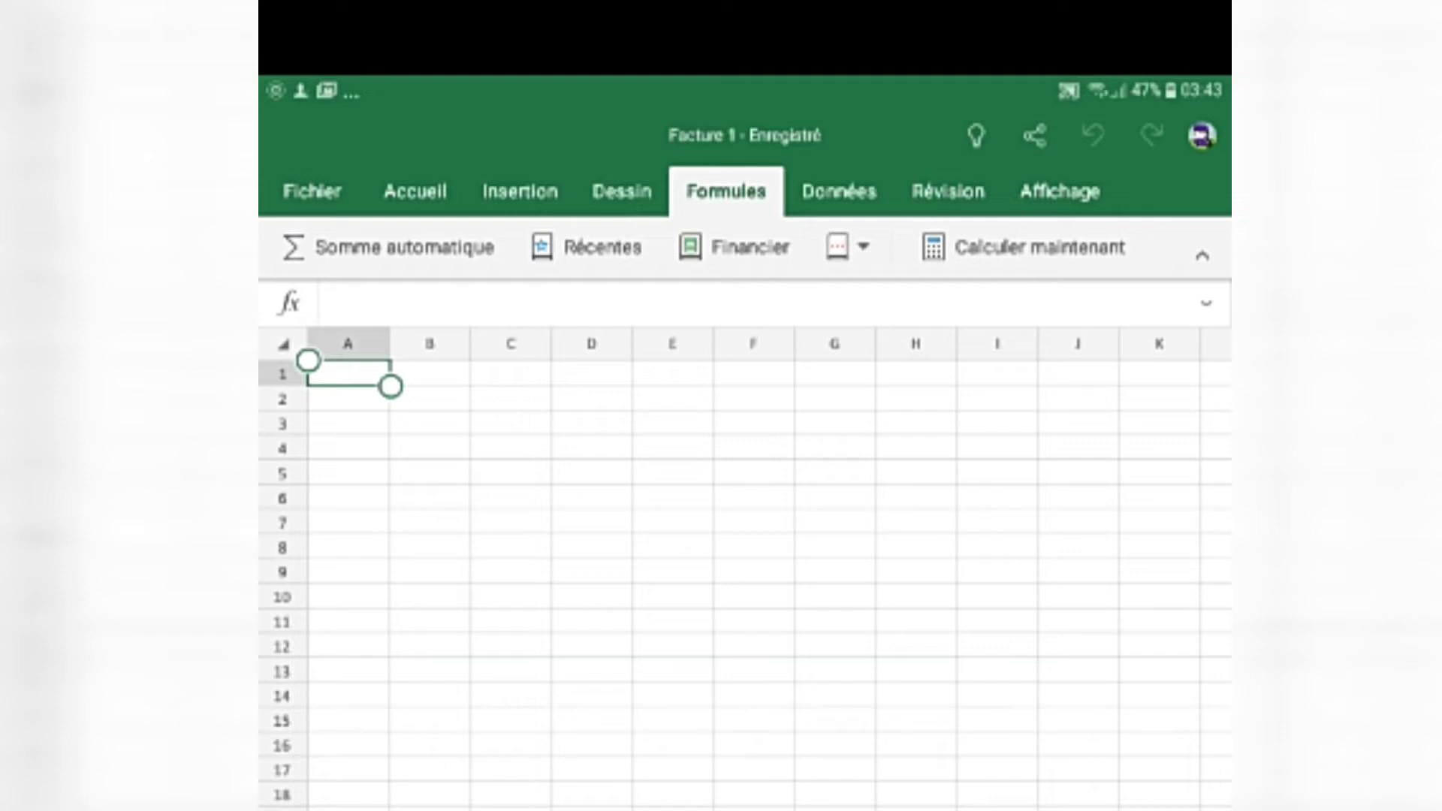
pyautogui.click(839, 190)
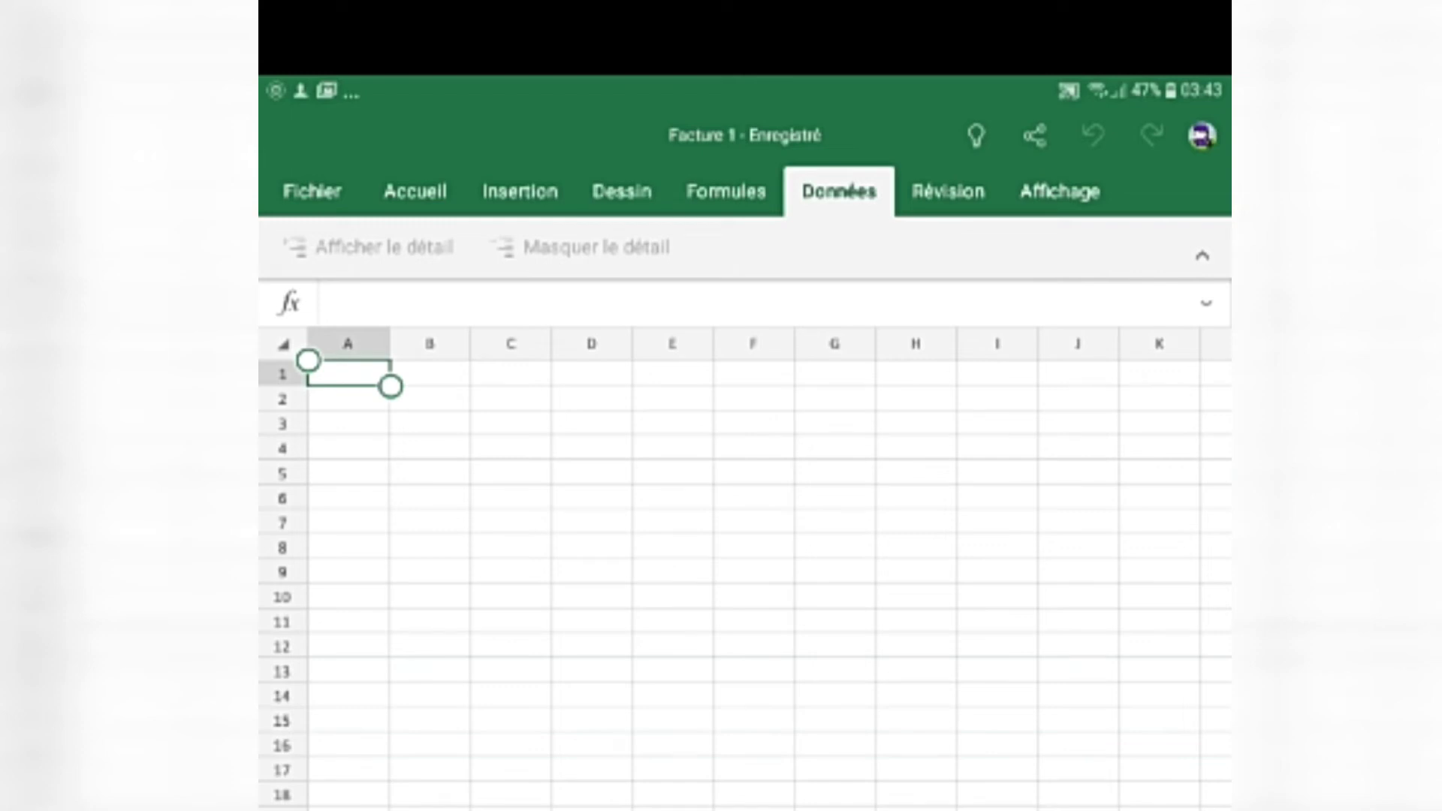
pyautogui.click(947, 191)
pyautogui.click(1060, 191)
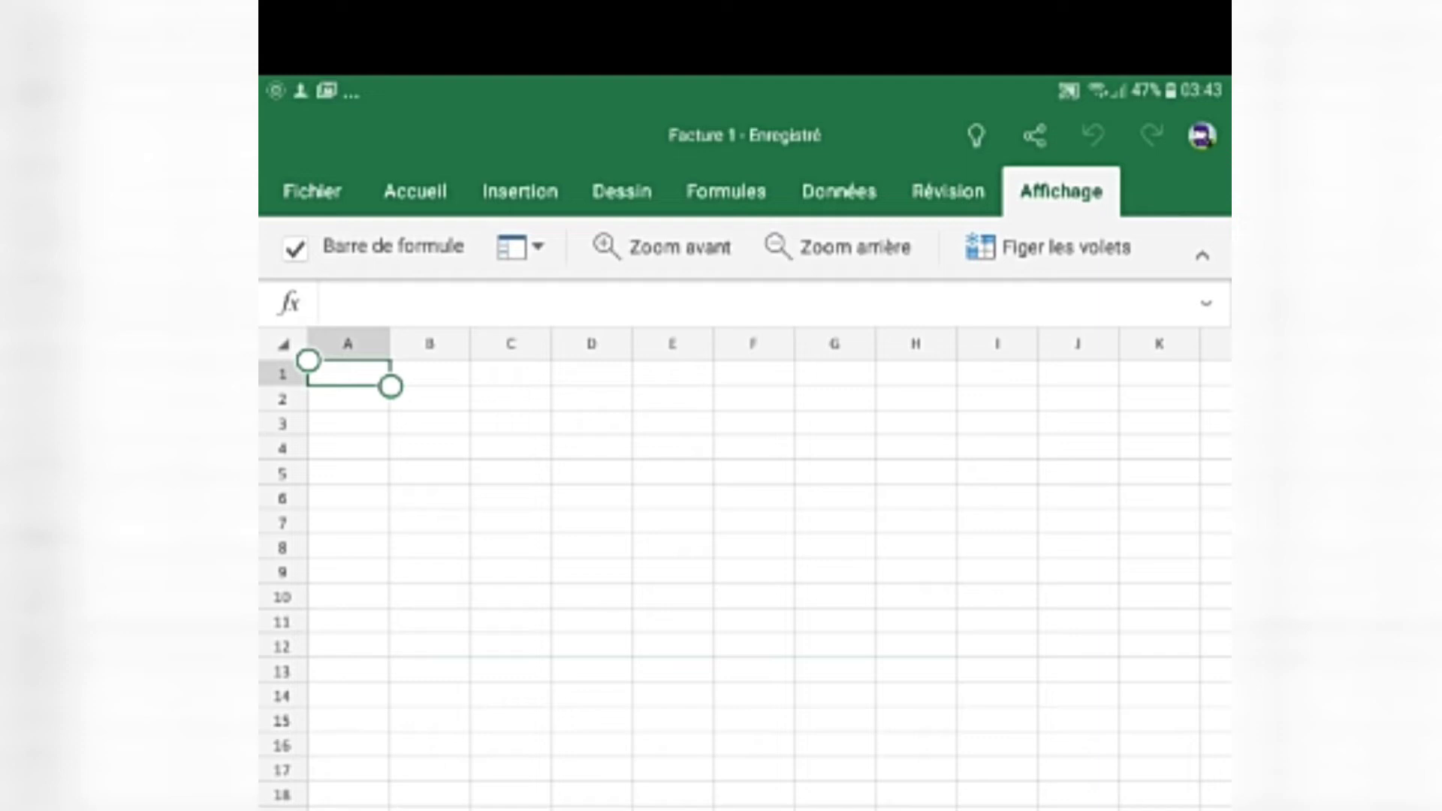
pyautogui.click(415, 191)
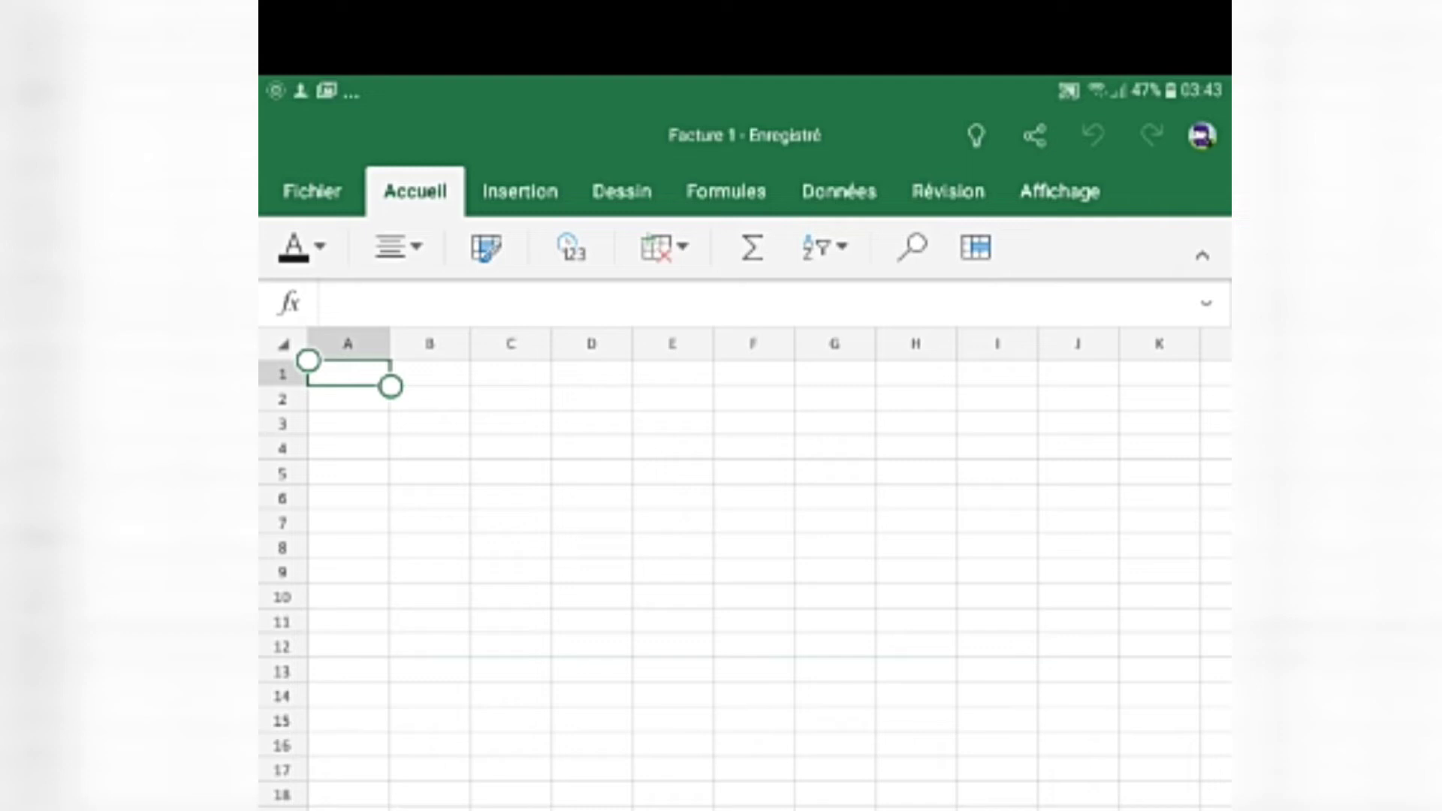
pyautogui.click(511, 497)
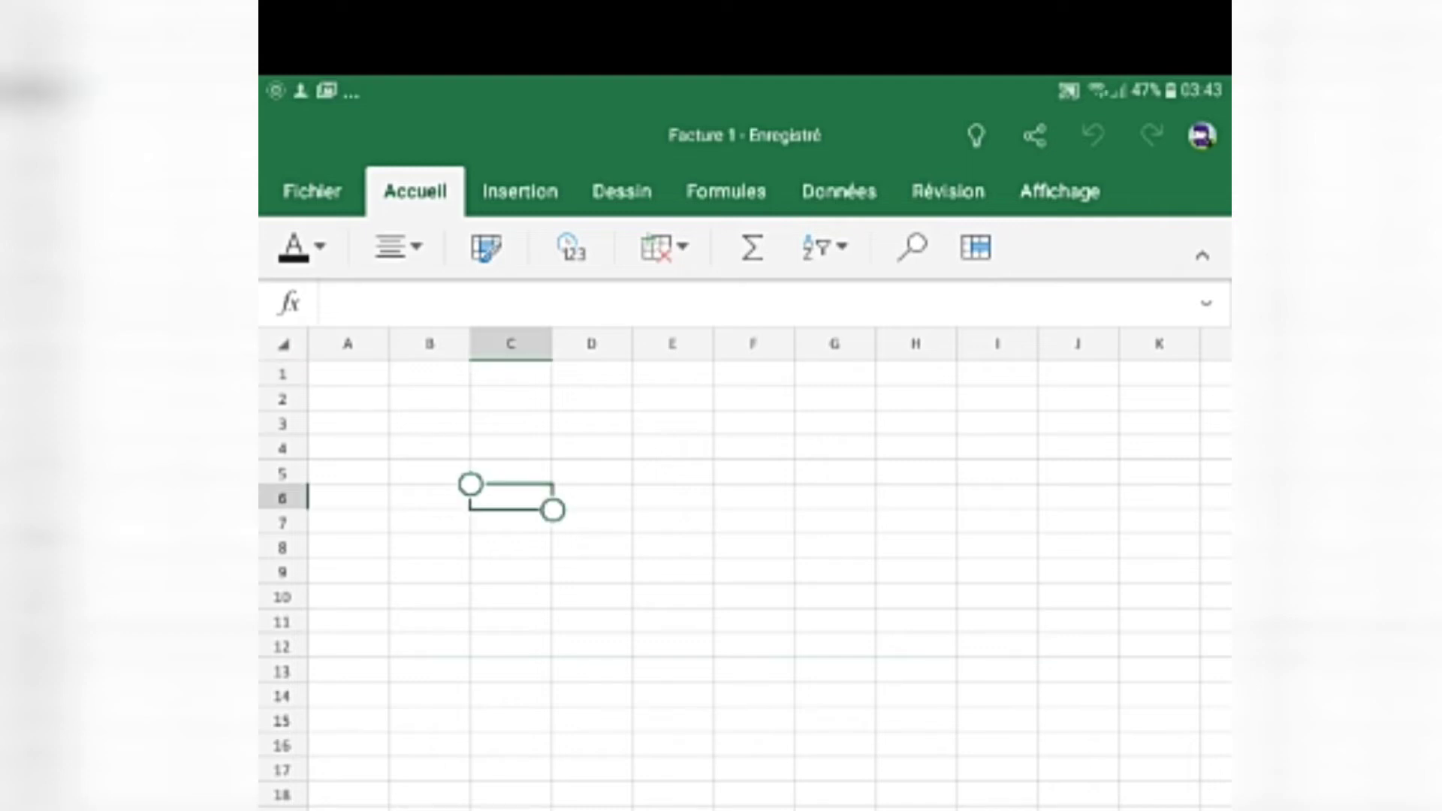
pyautogui.click(511, 497)
pyautogui.click(511, 497)
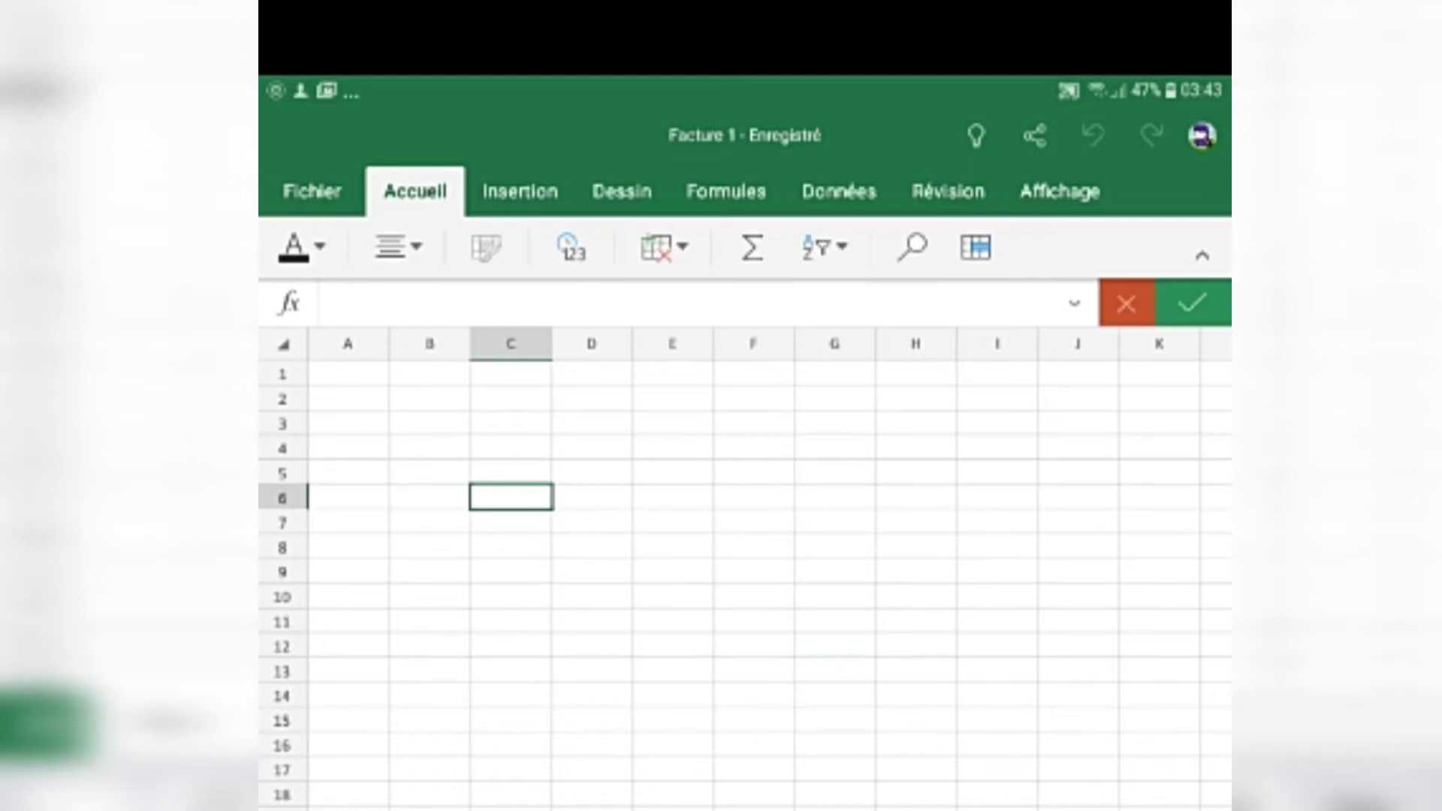
pyautogui.write('Date')
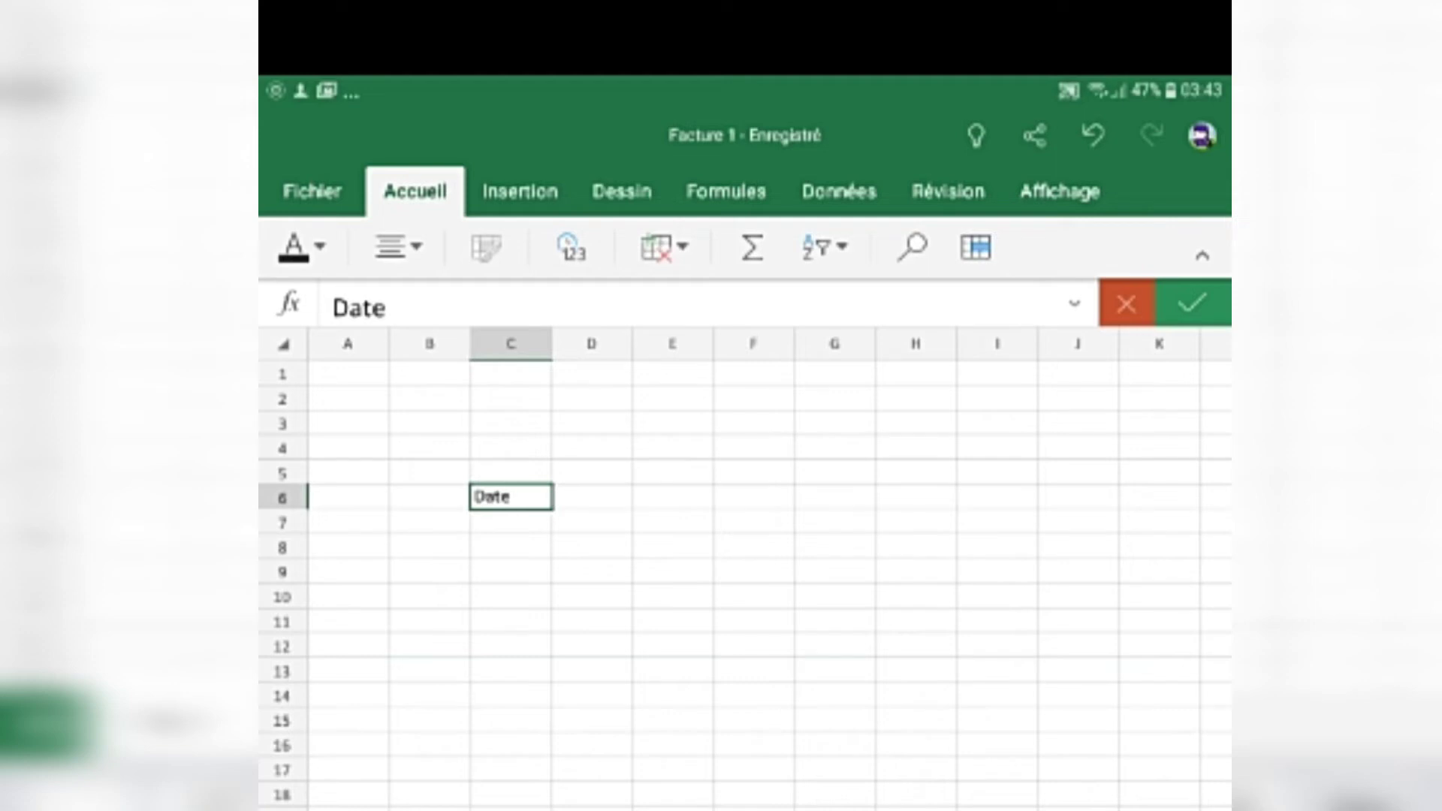
pyautogui.click(387, 307)
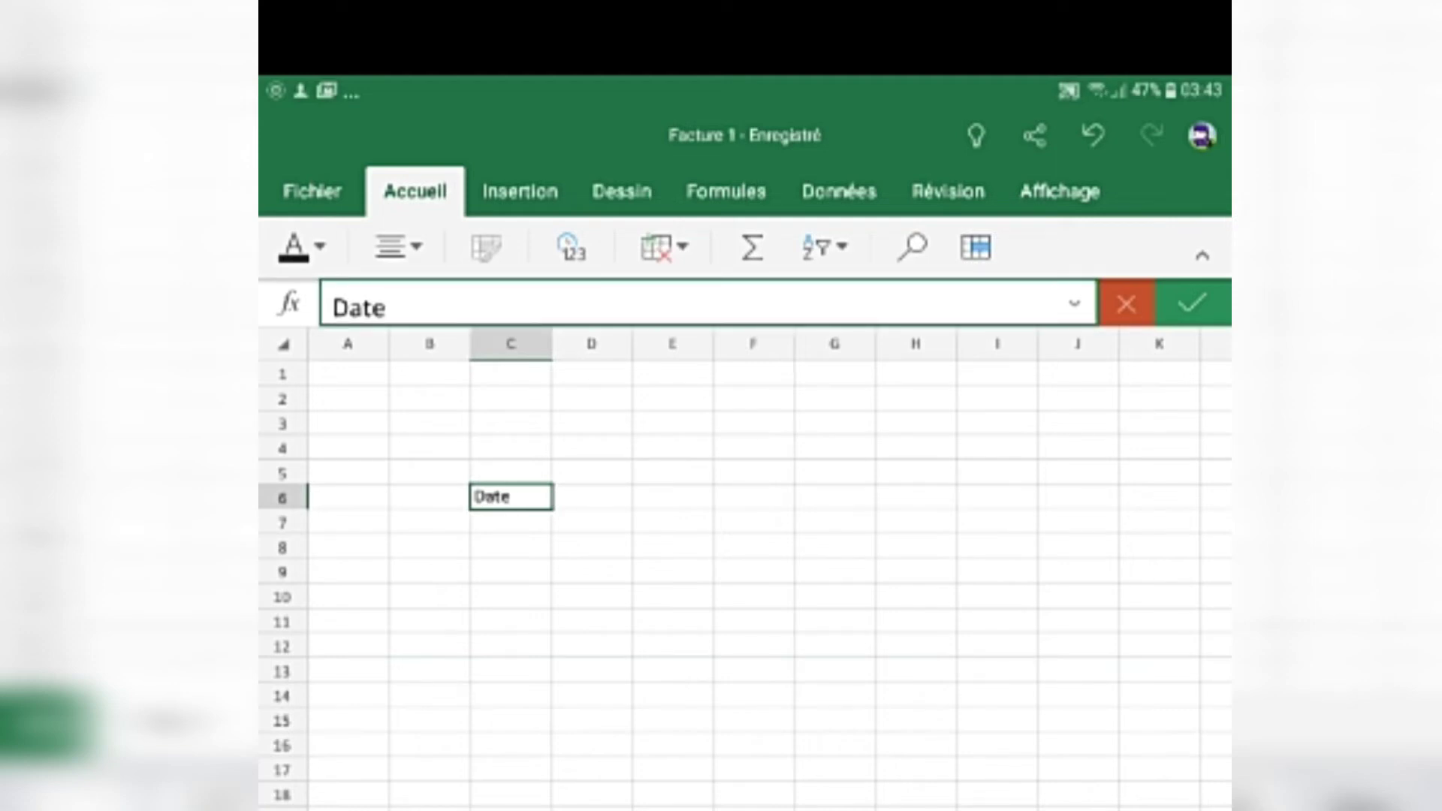
pyautogui.click(511, 571)
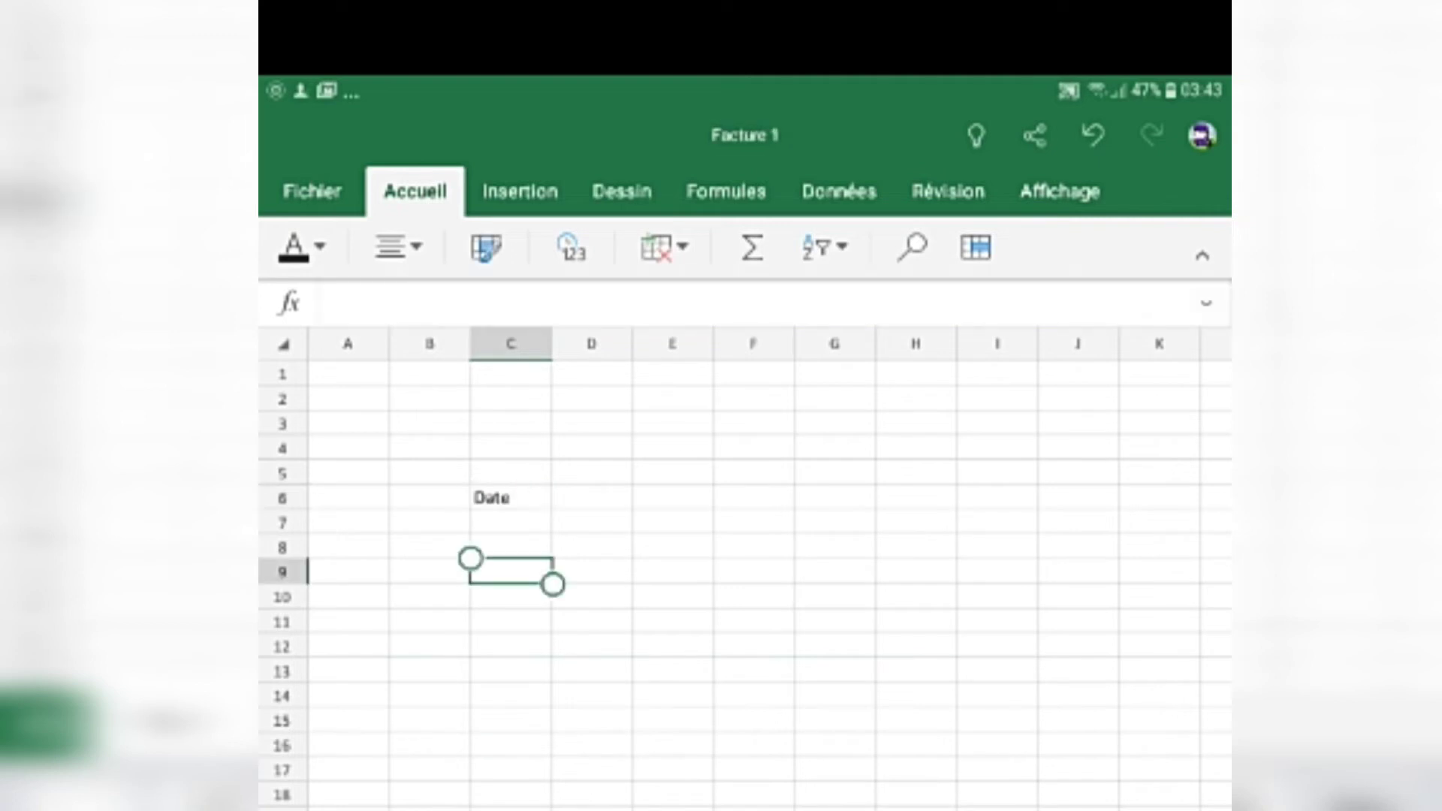
pyautogui.click(510, 497)
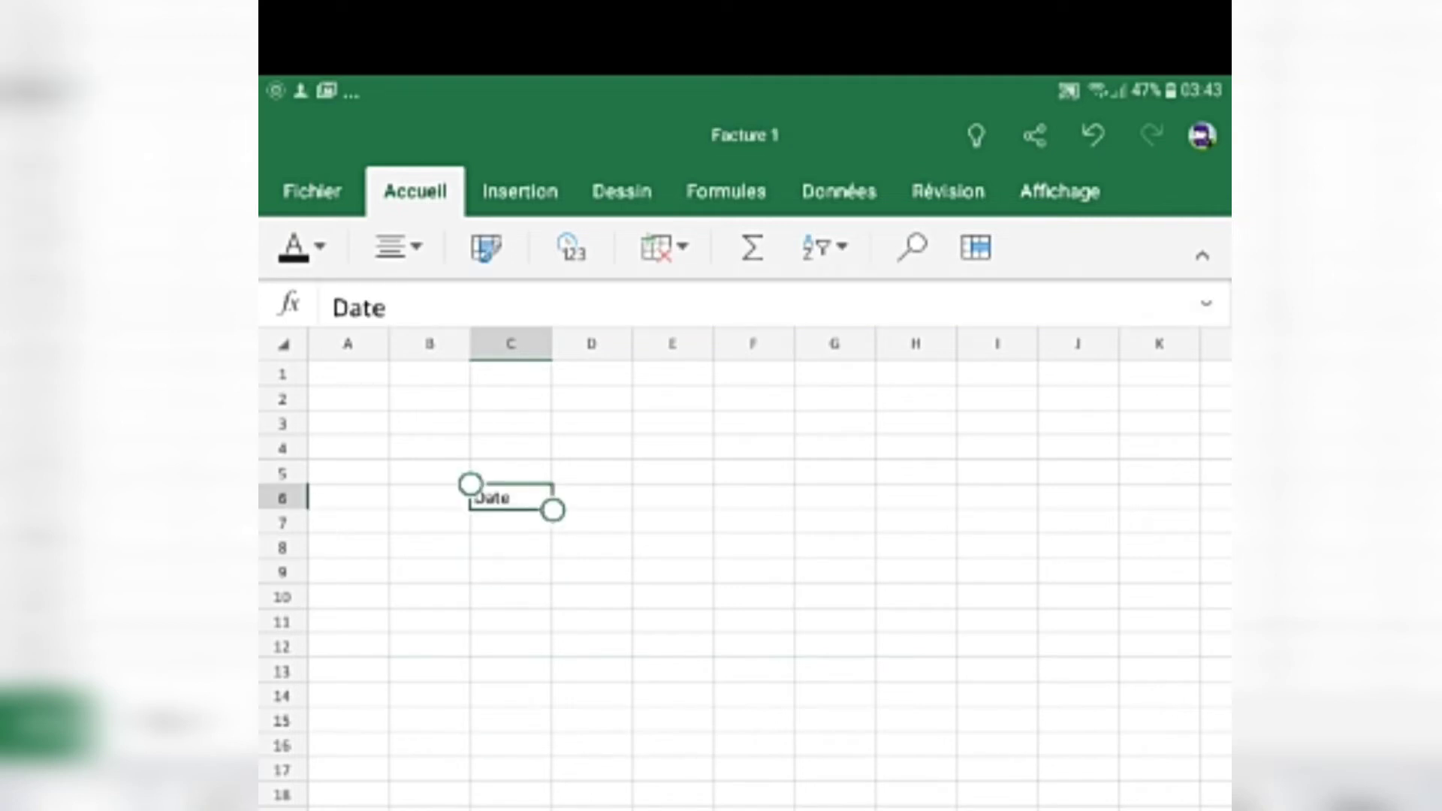
pyautogui.click(511, 497)
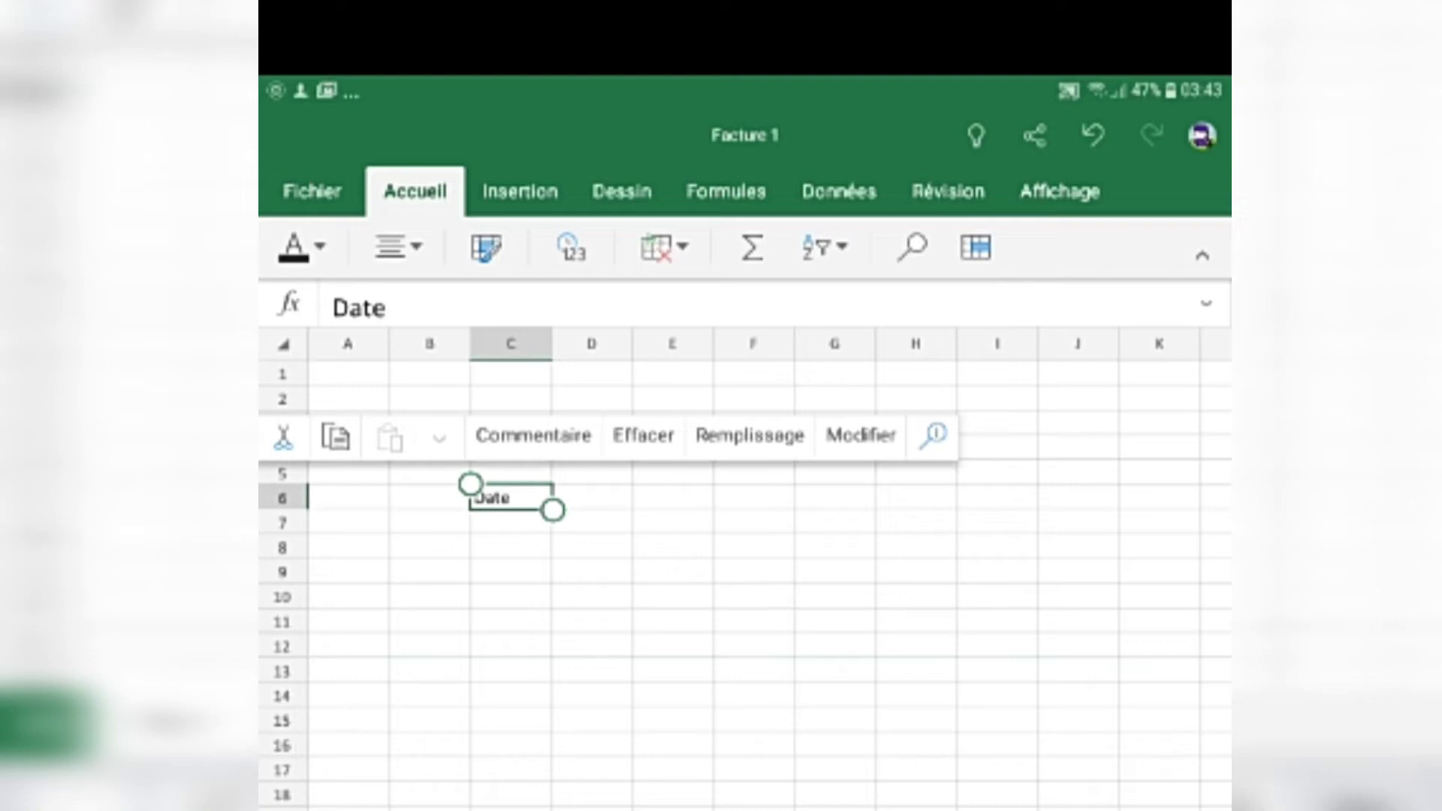
pyautogui.click(643, 435)
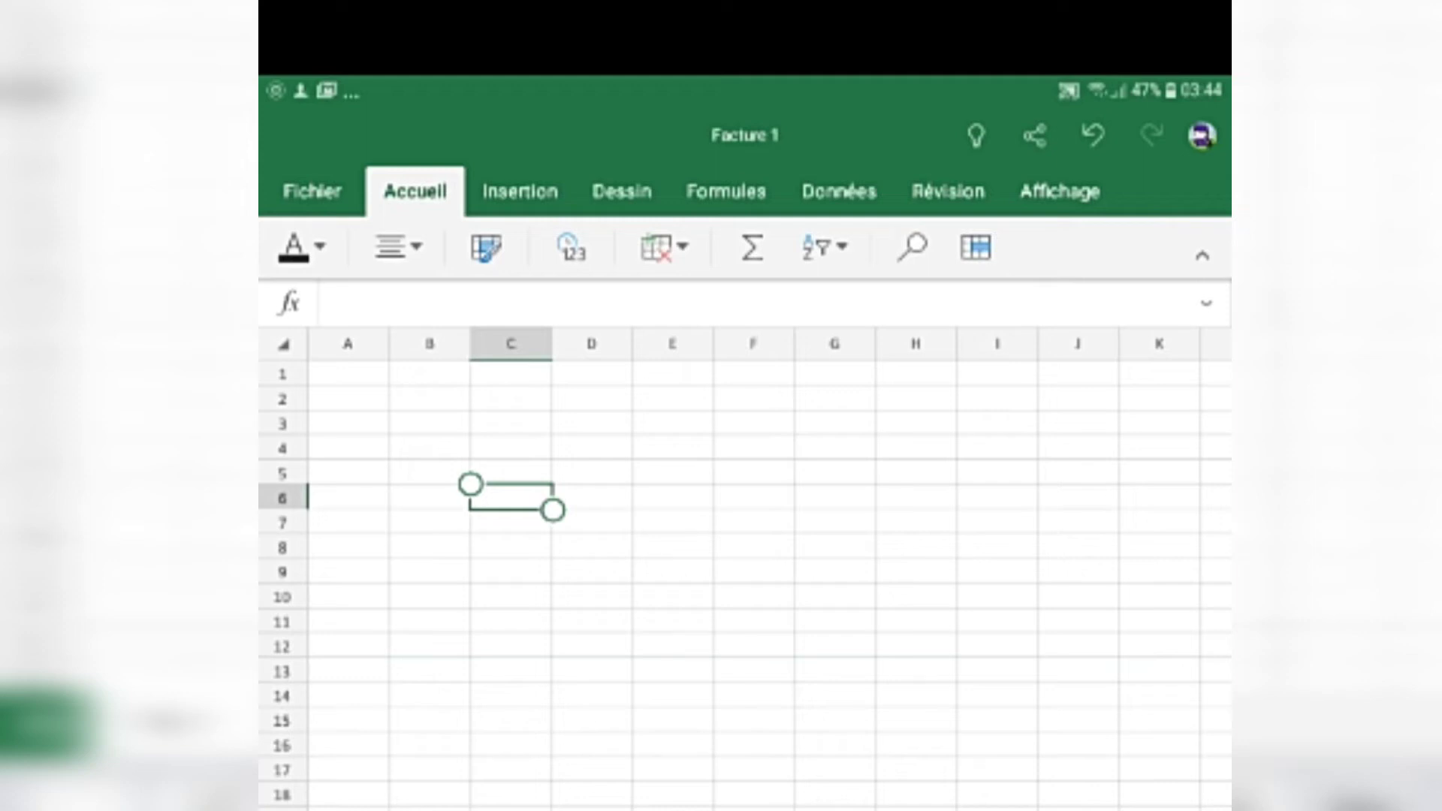
pyautogui.click(348, 343)
pyautogui.click(429, 343)
pyautogui.click(510, 343)
pyautogui.click(591, 343)
pyautogui.click(672, 343)
pyautogui.click(752, 343)
pyautogui.click(834, 343)
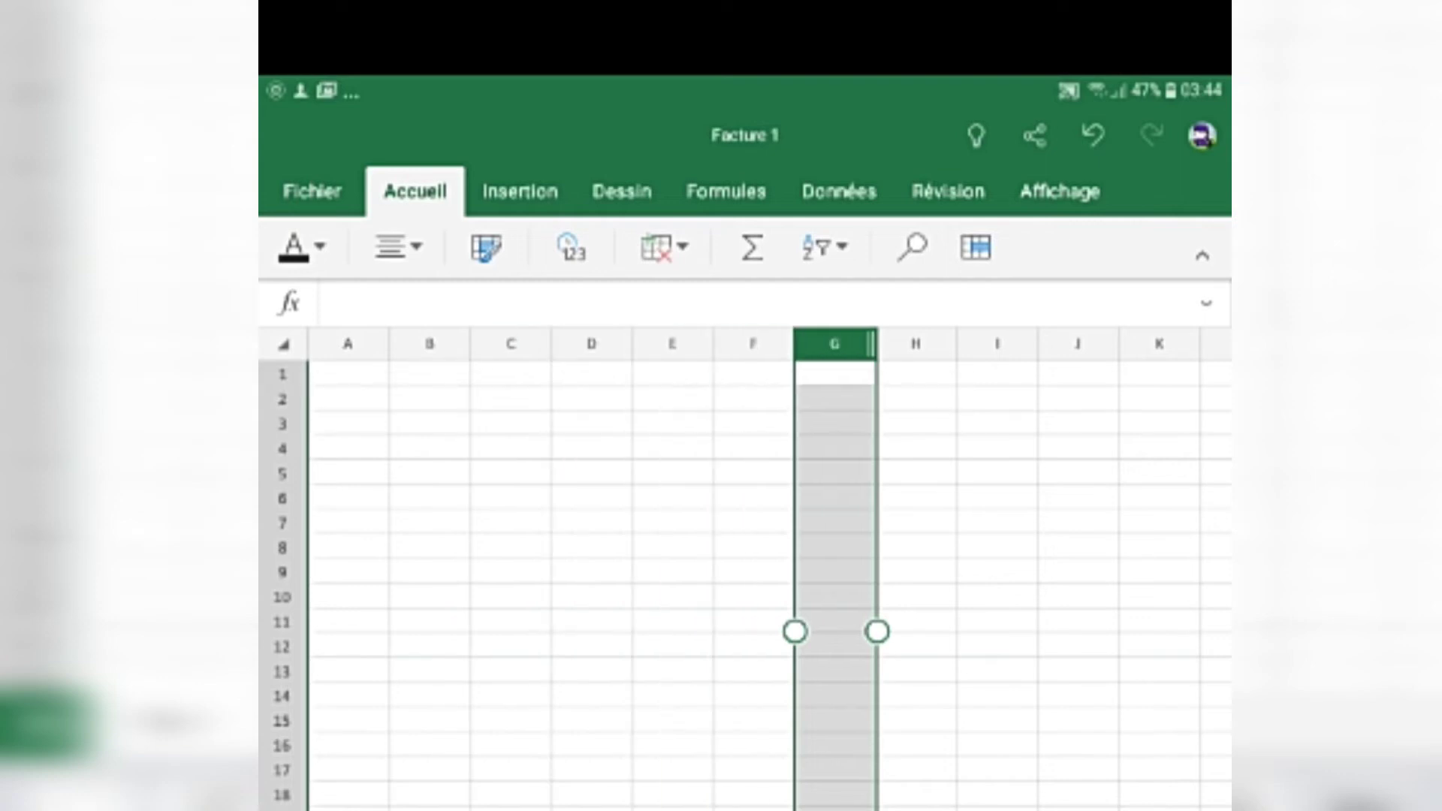
pyautogui.click(916, 344)
pyautogui.click(997, 343)
pyautogui.click(1078, 344)
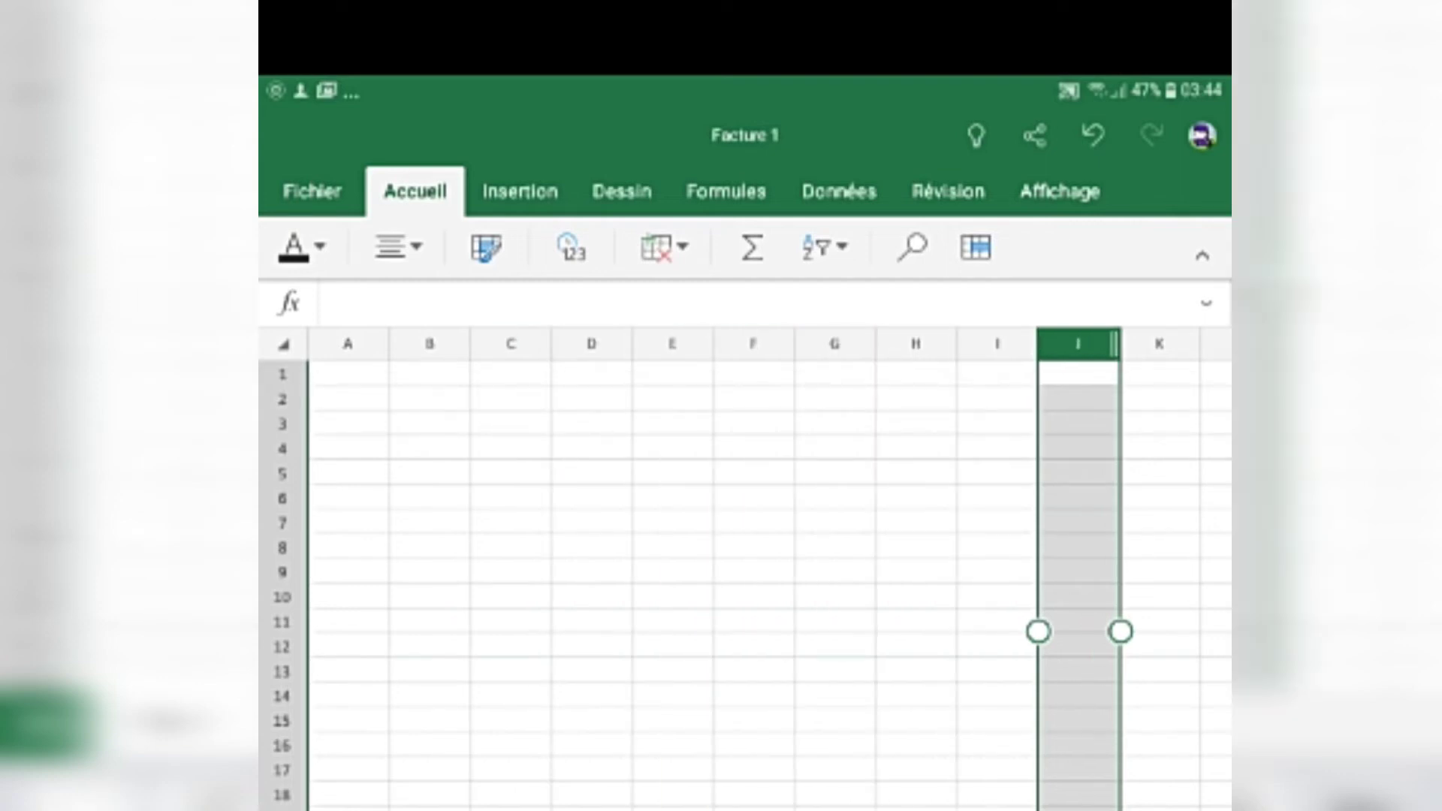
pyautogui.click(1158, 344)
pyautogui.click(347, 343)
pyautogui.click(429, 343)
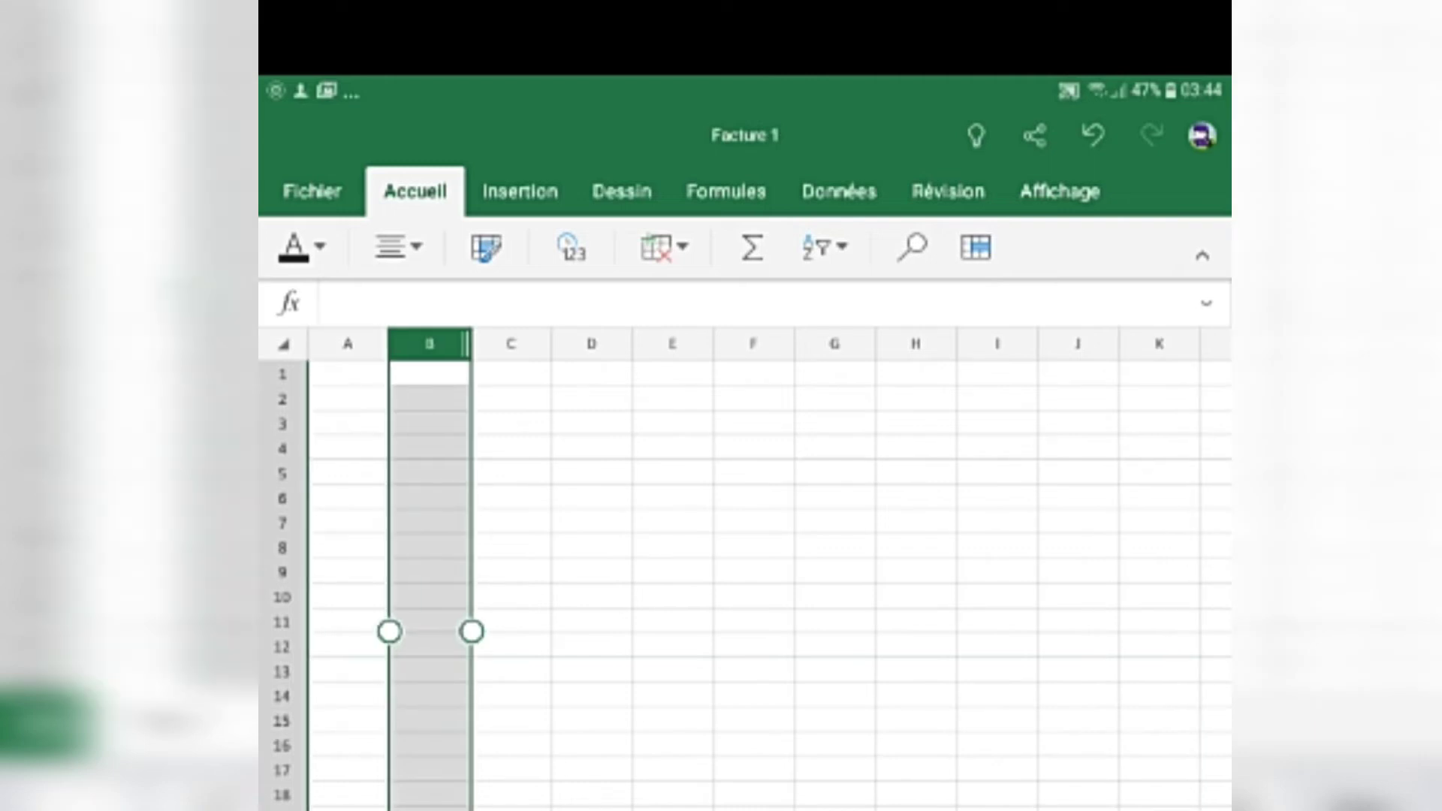
pyautogui.click(511, 373)
pyautogui.click(591, 344)
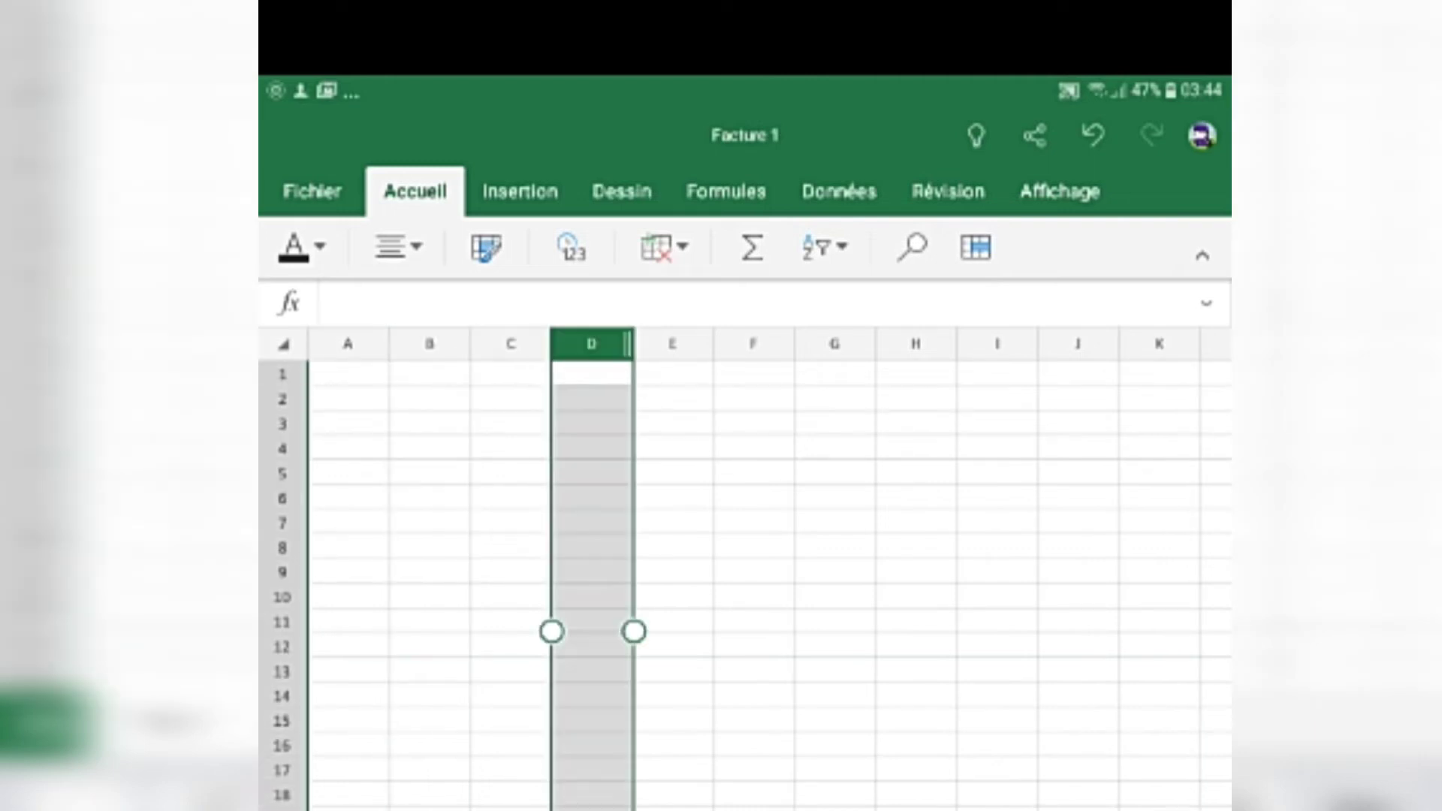
pyautogui.click(511, 343)
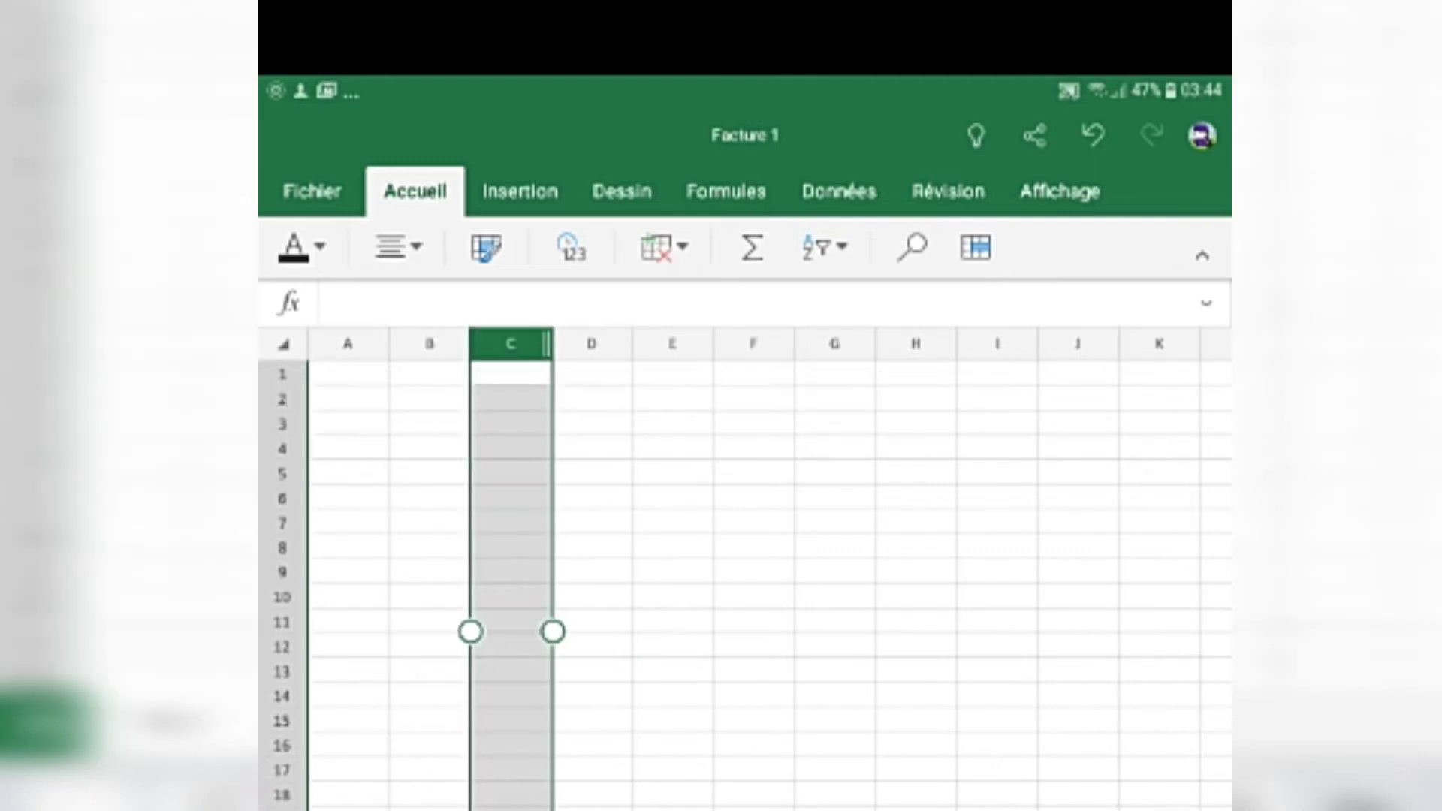
pyautogui.click(591, 343)
pyautogui.click(673, 343)
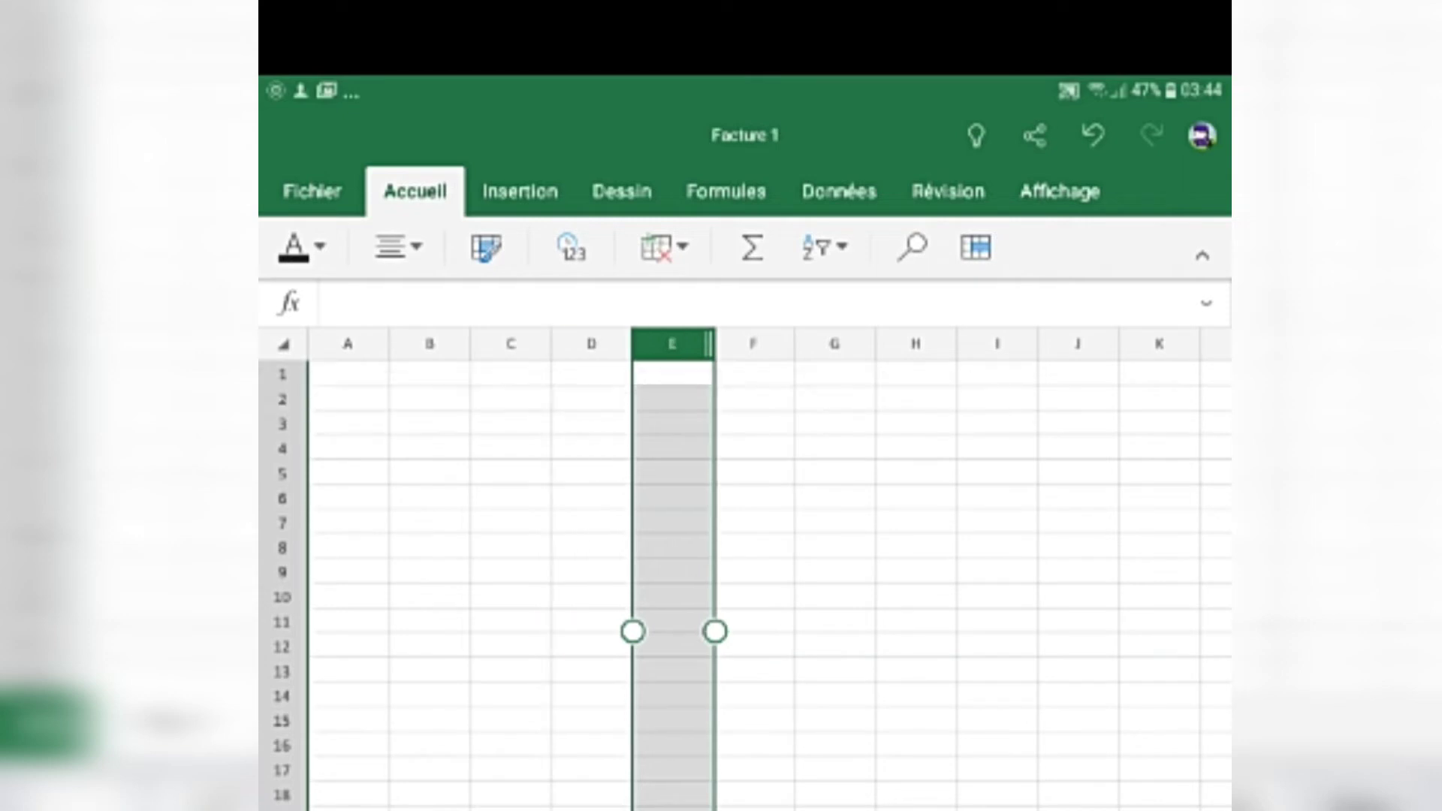
pyautogui.click(753, 343)
pyautogui.click(834, 343)
pyautogui.click(915, 344)
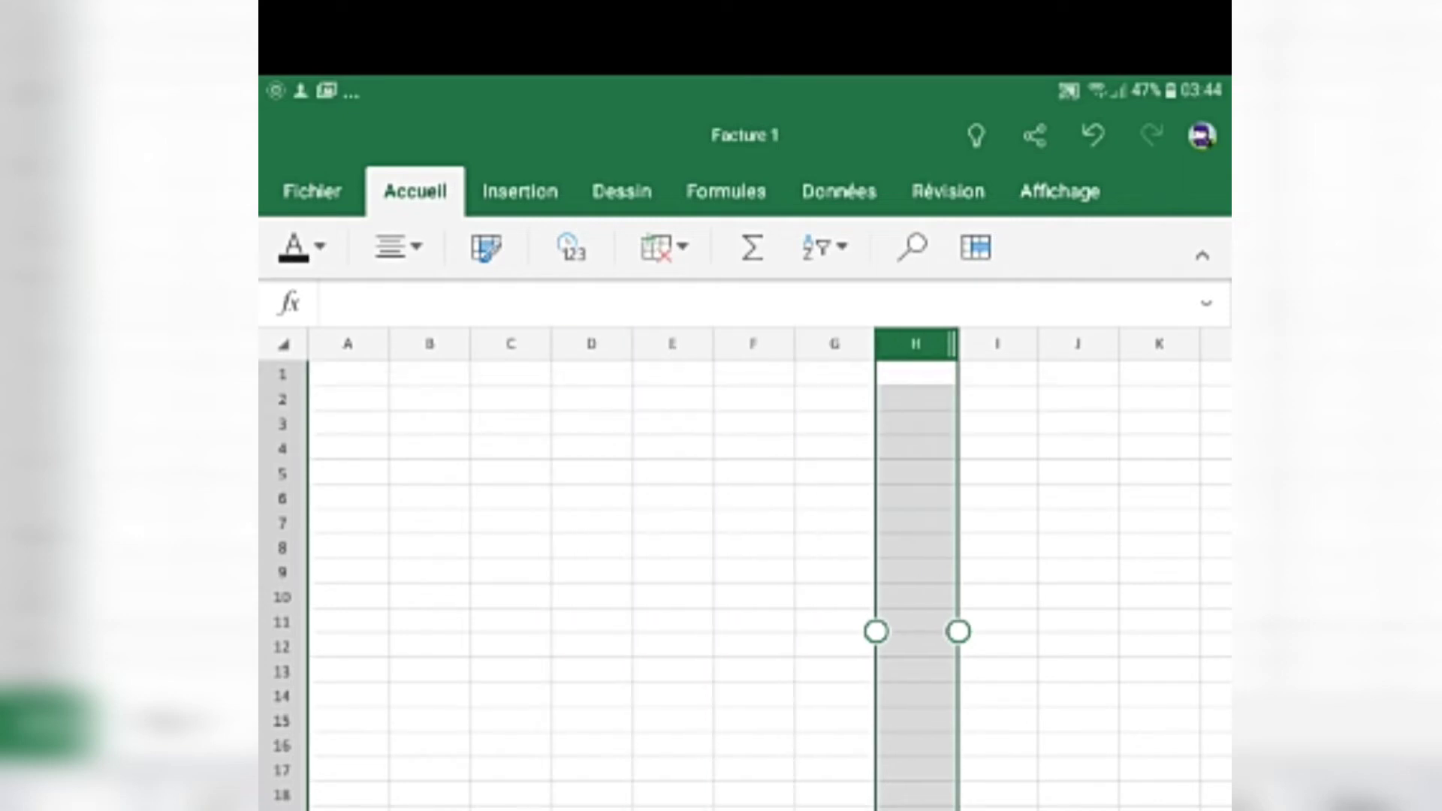
pyautogui.click(997, 343)
pyautogui.click(1078, 343)
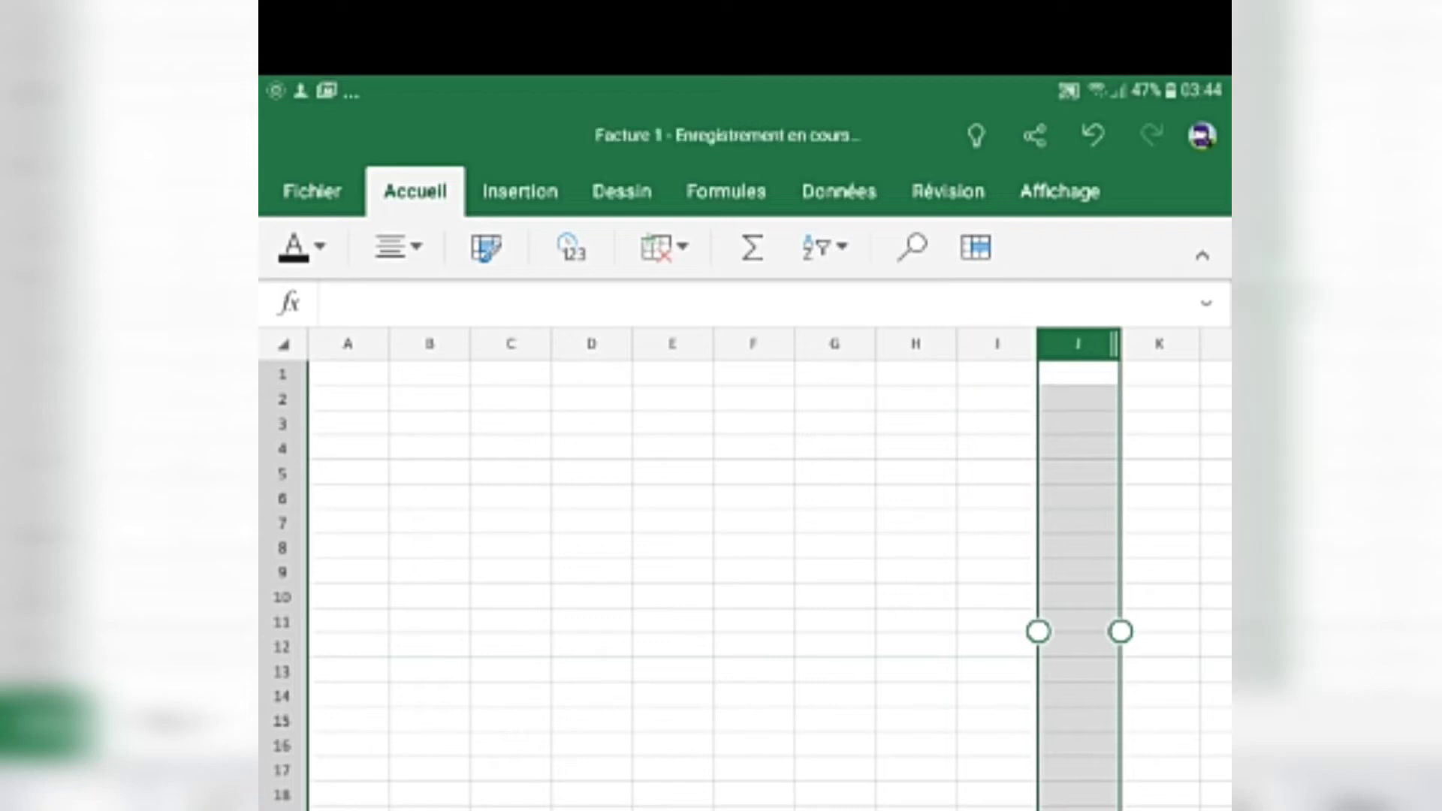
pyautogui.click(1159, 343)
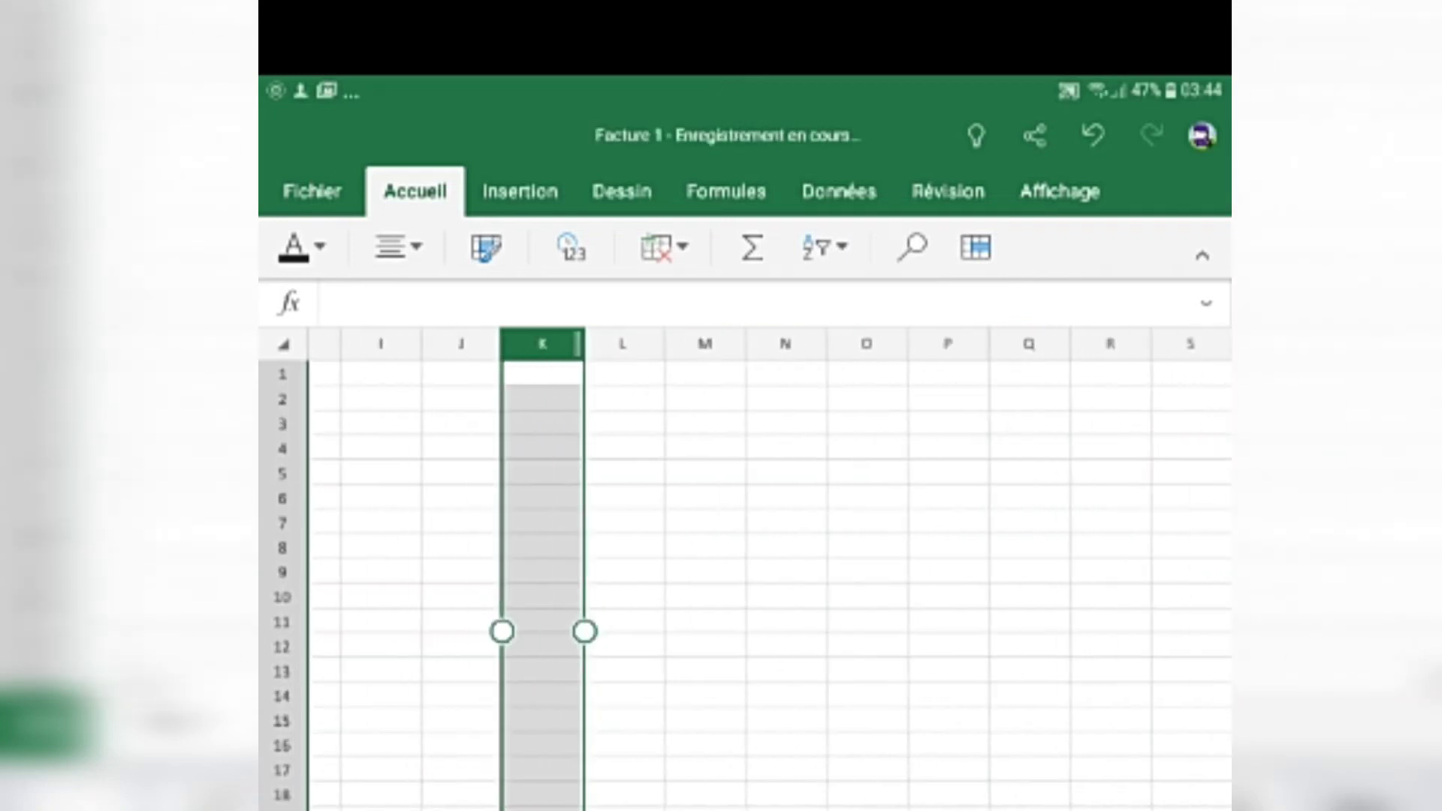
pyautogui.click(588, 343)
pyautogui.click(670, 343)
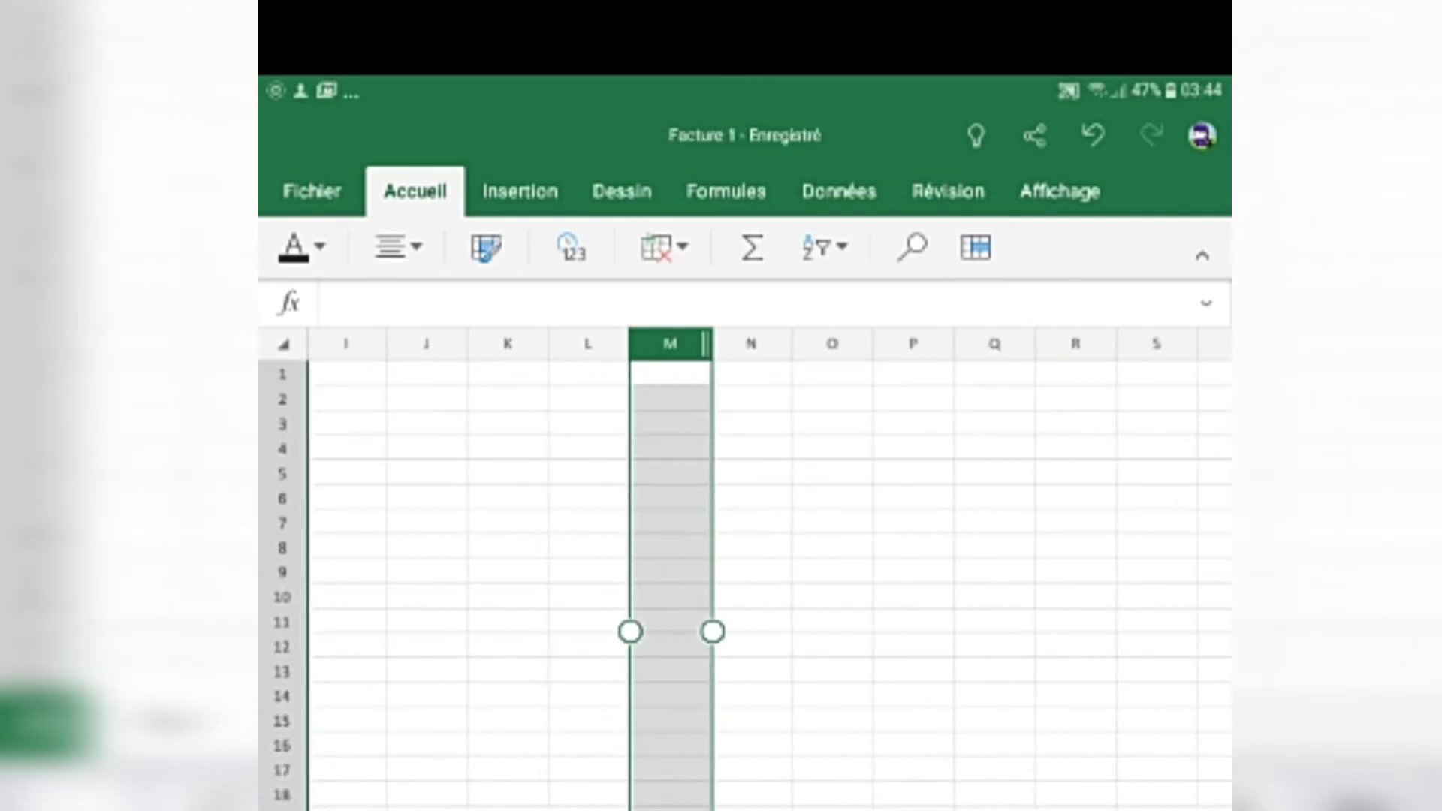
pyautogui.click(751, 343)
pyautogui.click(833, 343)
pyautogui.click(913, 343)
pyautogui.click(995, 343)
pyautogui.click(1076, 344)
pyautogui.click(1157, 343)
pyautogui.hscroll(-10, 751, 563)
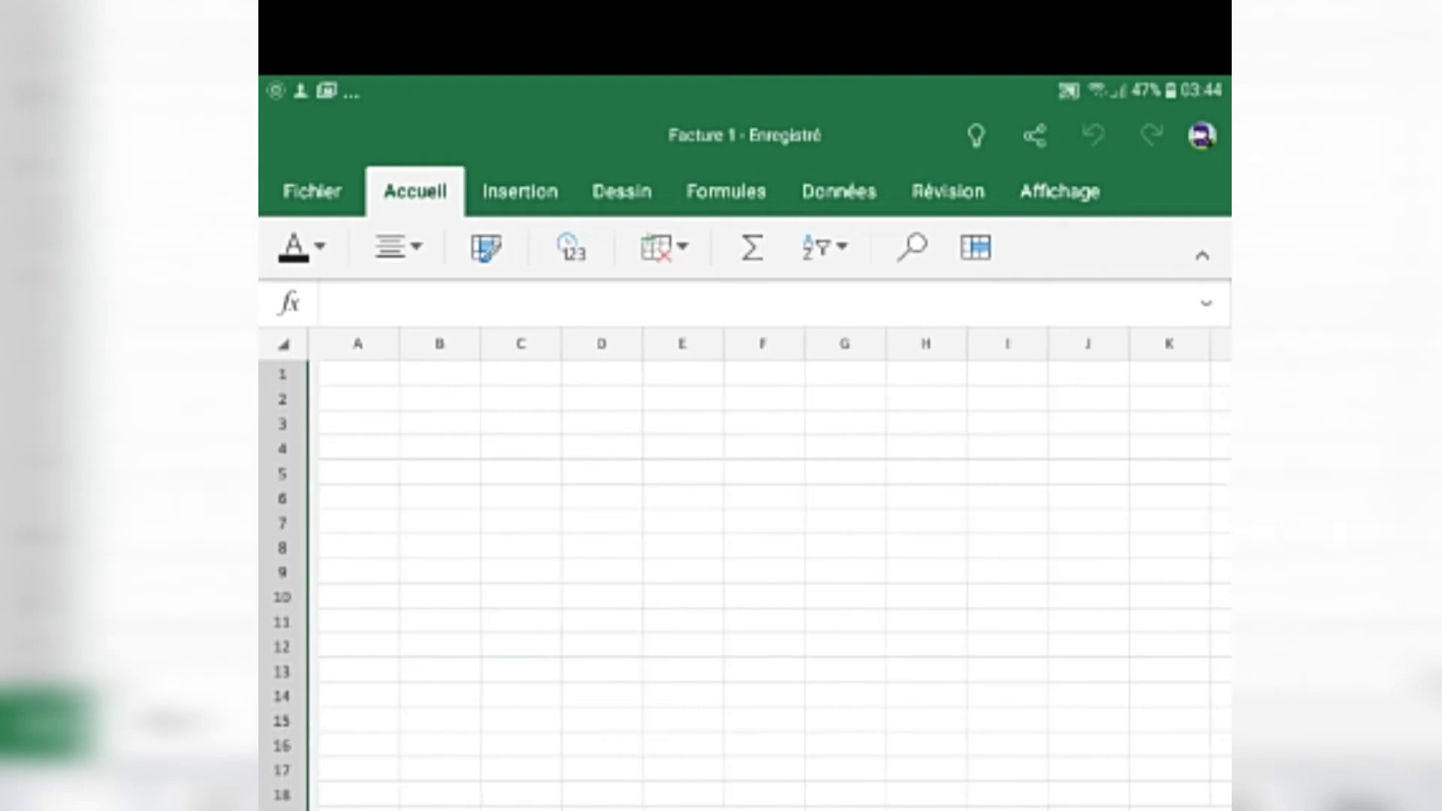
pyautogui.click(283, 374)
pyautogui.click(282, 423)
pyautogui.click(282, 572)
pyautogui.click(282, 522)
pyautogui.click(283, 449)
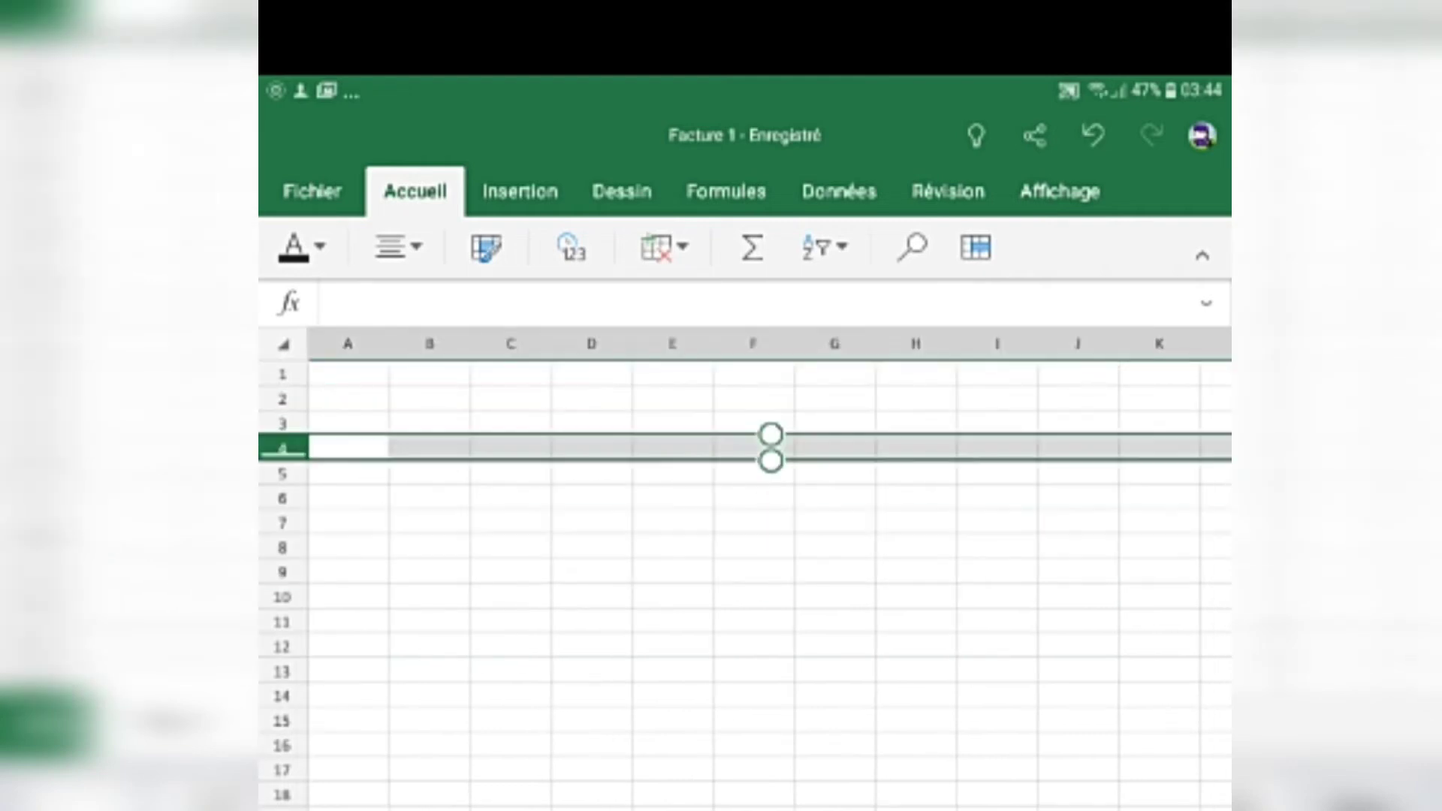
pyautogui.scroll(3, 744, 570)
pyautogui.scroll(2, 744, 571)
pyautogui.scroll(2, 744, 571)
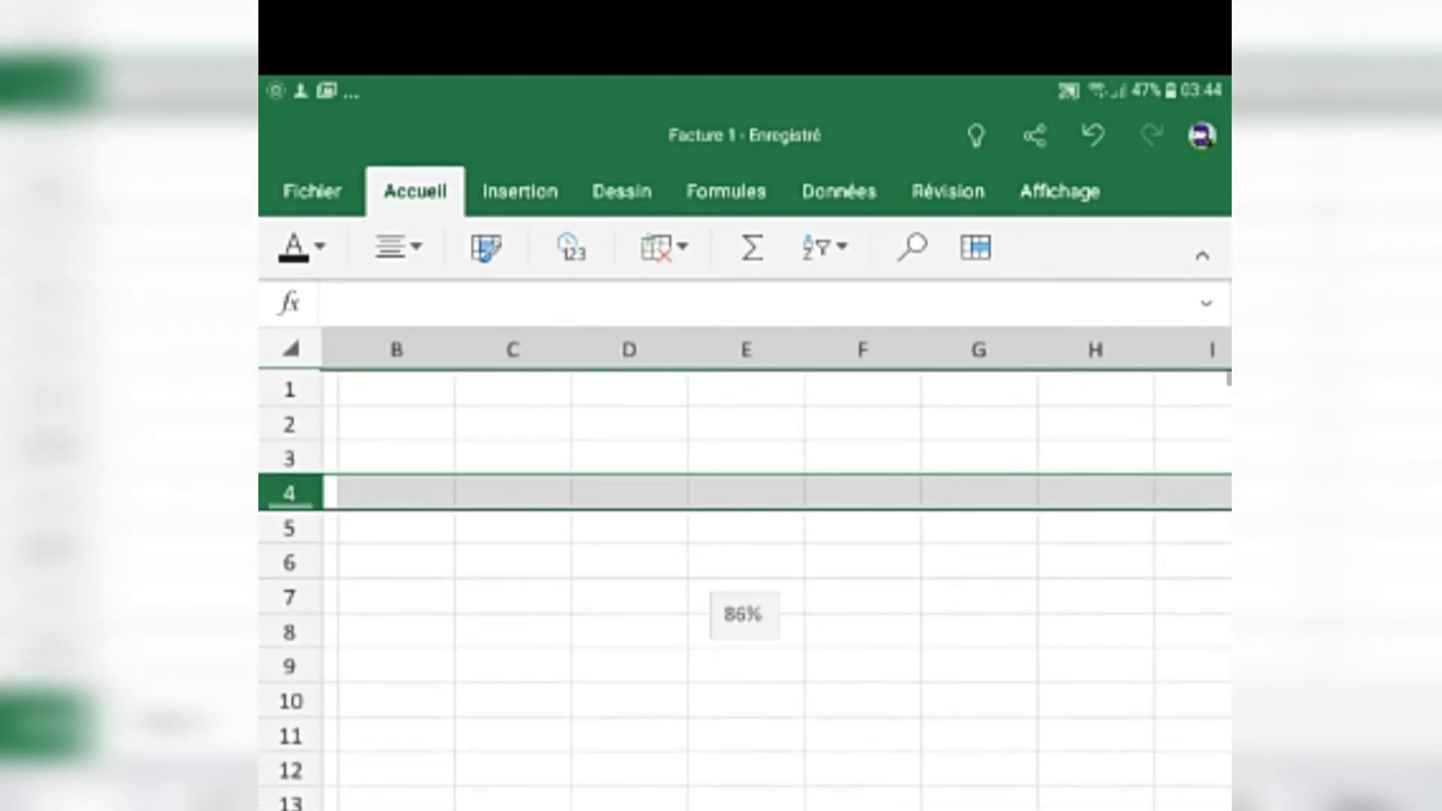
pyautogui.click(289, 562)
pyautogui.moveTo(289, 561); pyautogui.dragTo(290, 802)
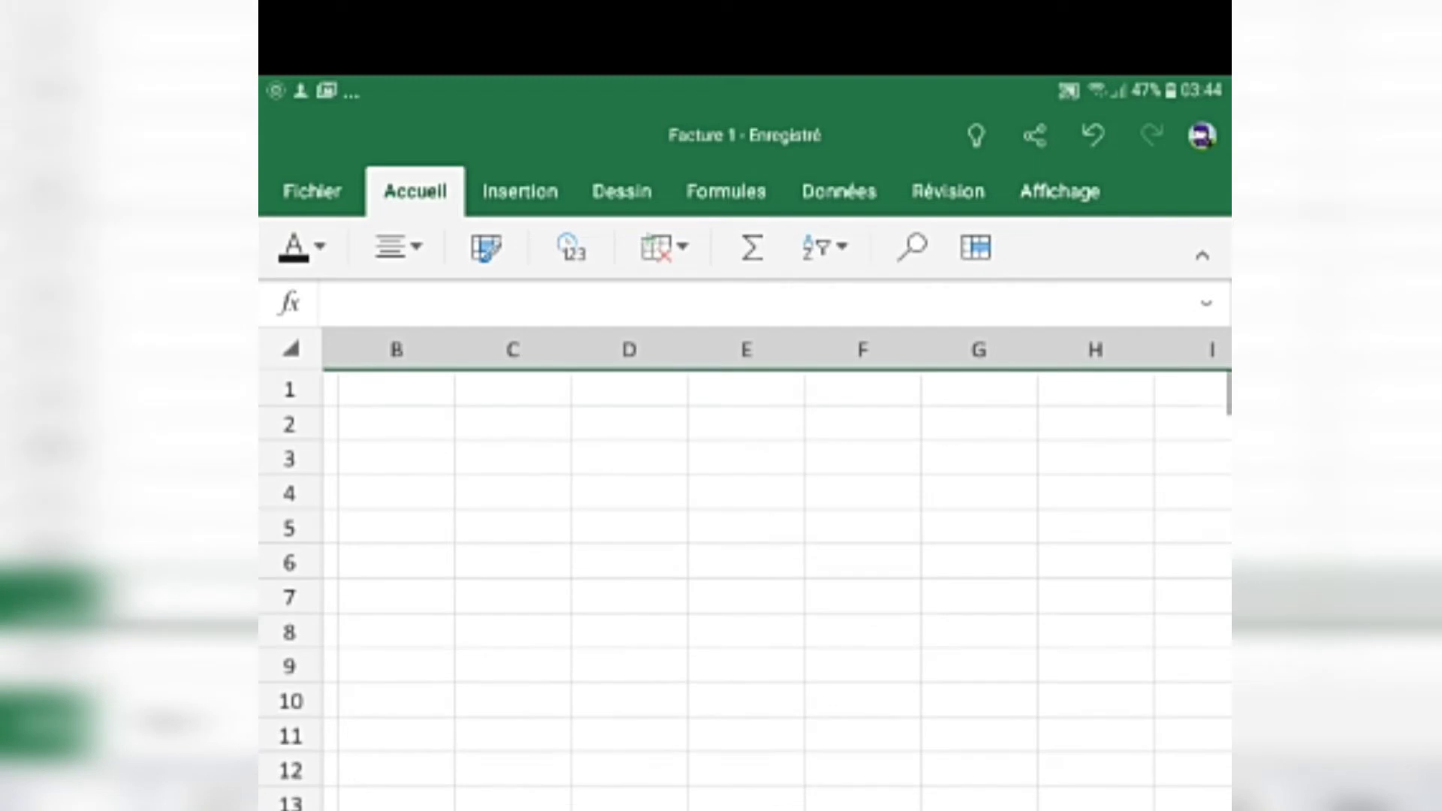
pyautogui.scroll(-2, 743, 571)
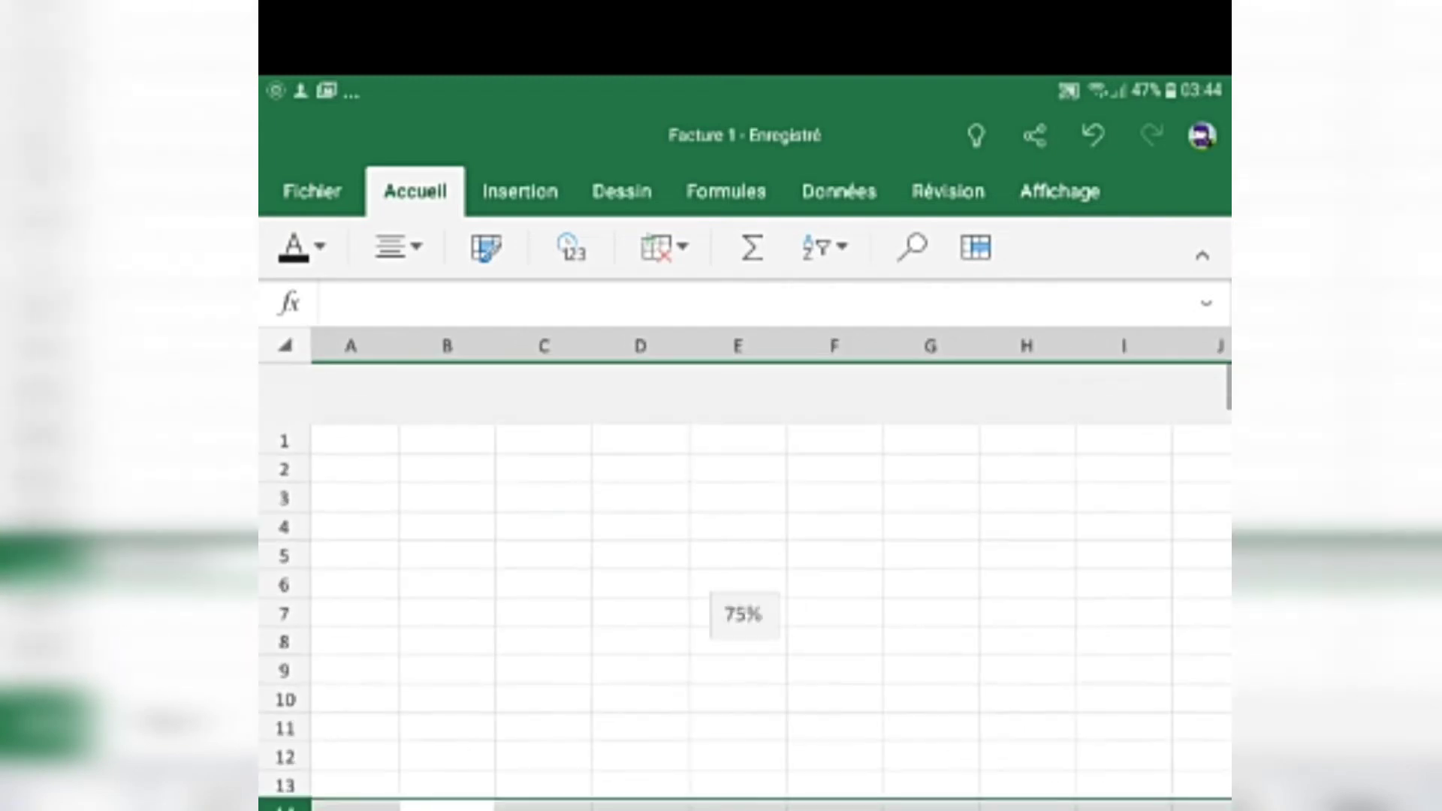
pyautogui.click(359, 345)
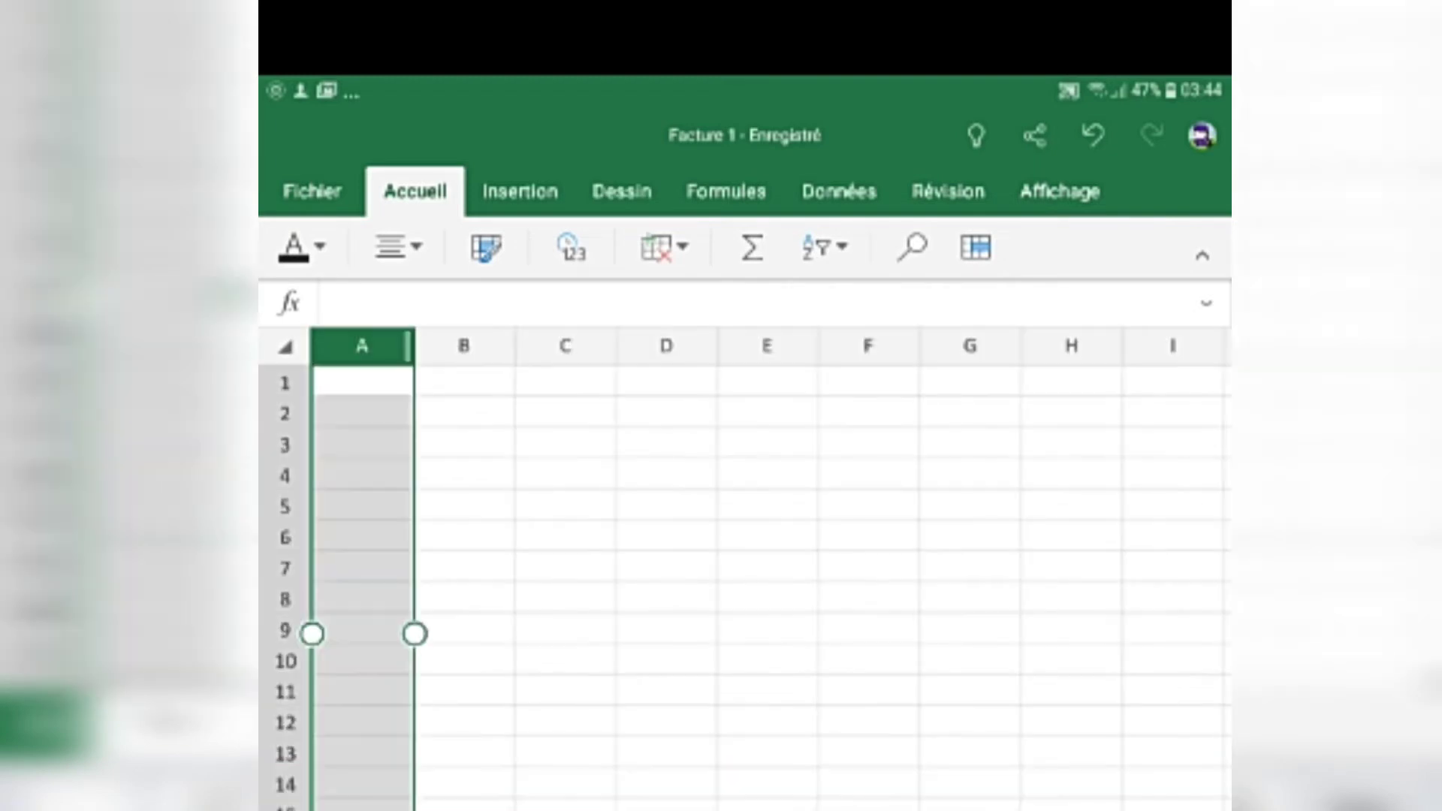
pyautogui.click(461, 345)
pyautogui.click(565, 346)
pyautogui.click(666, 345)
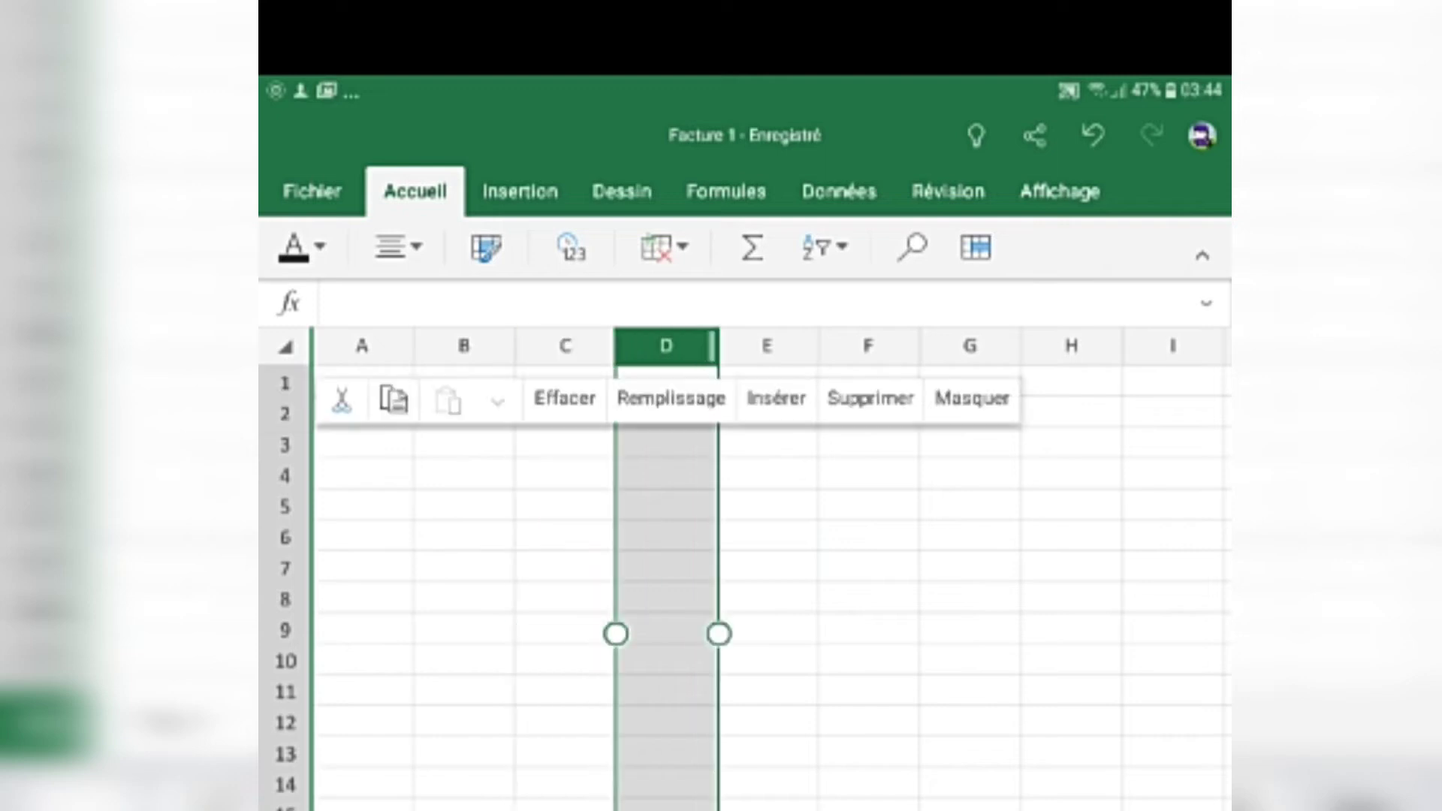
pyautogui.click(767, 346)
pyautogui.click(869, 345)
pyautogui.click(970, 345)
pyautogui.click(1072, 346)
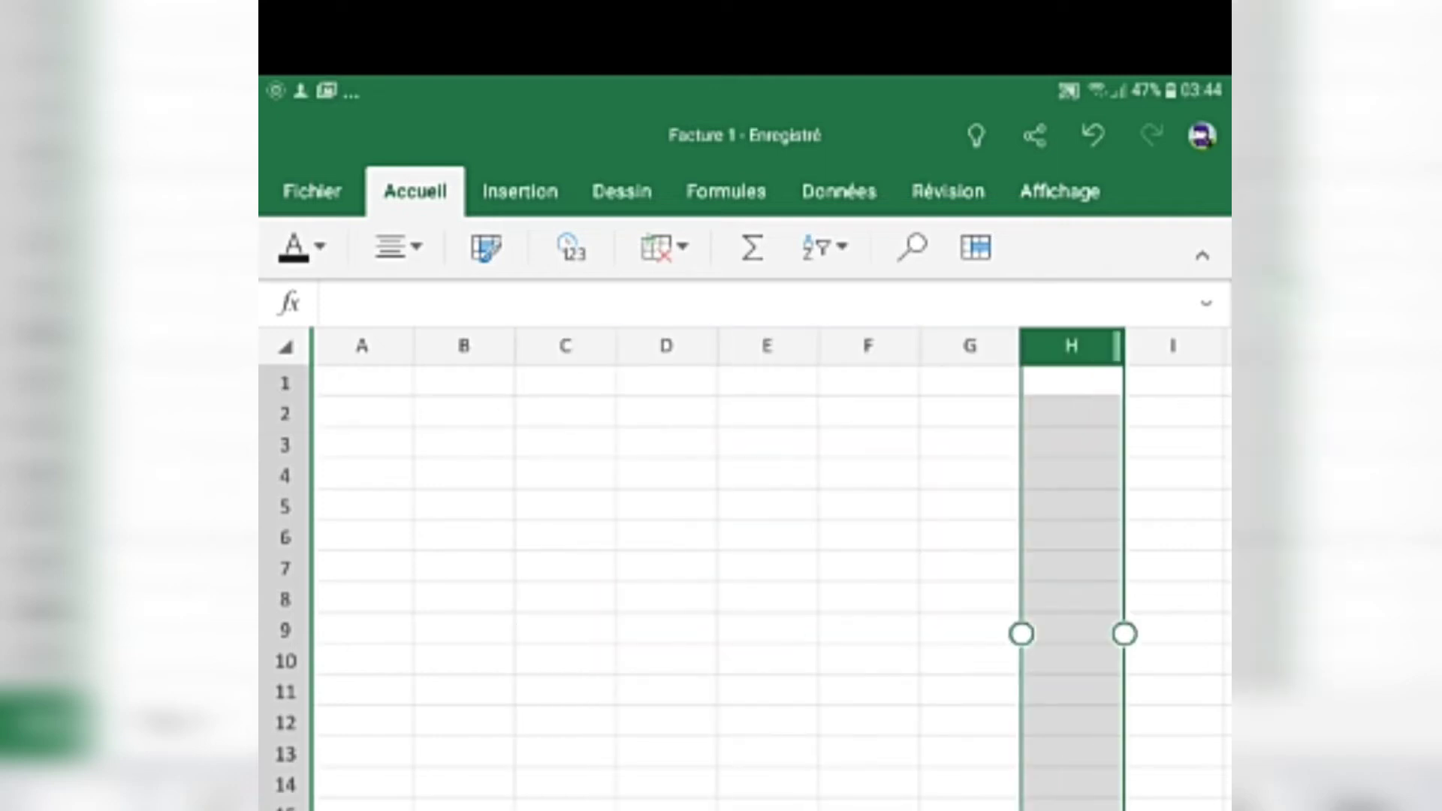
pyautogui.click(285, 383)
pyautogui.click(284, 445)
pyautogui.click(285, 506)
pyautogui.click(285, 537)
pyautogui.click(285, 630)
pyautogui.click(285, 692)
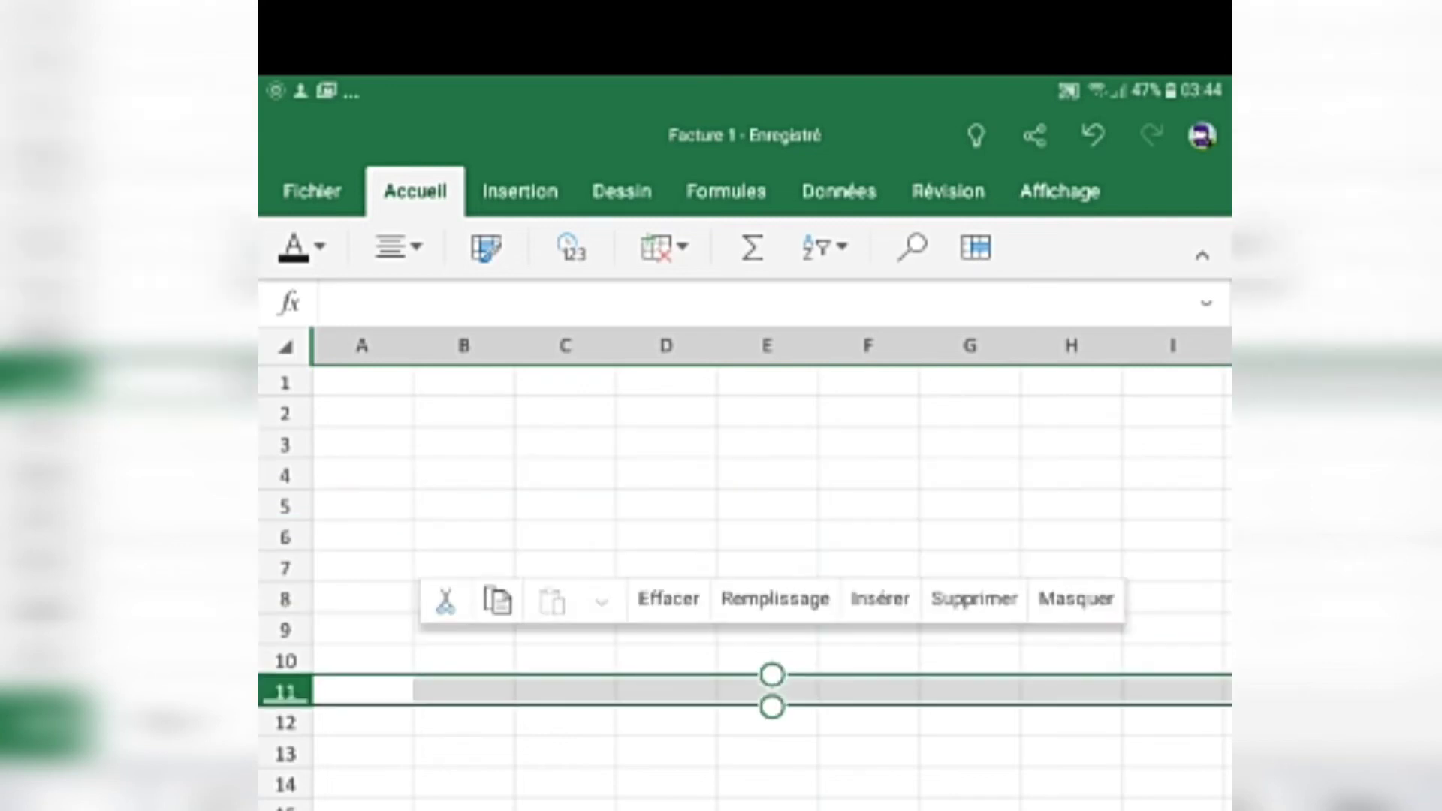
pyautogui.click(564, 803)
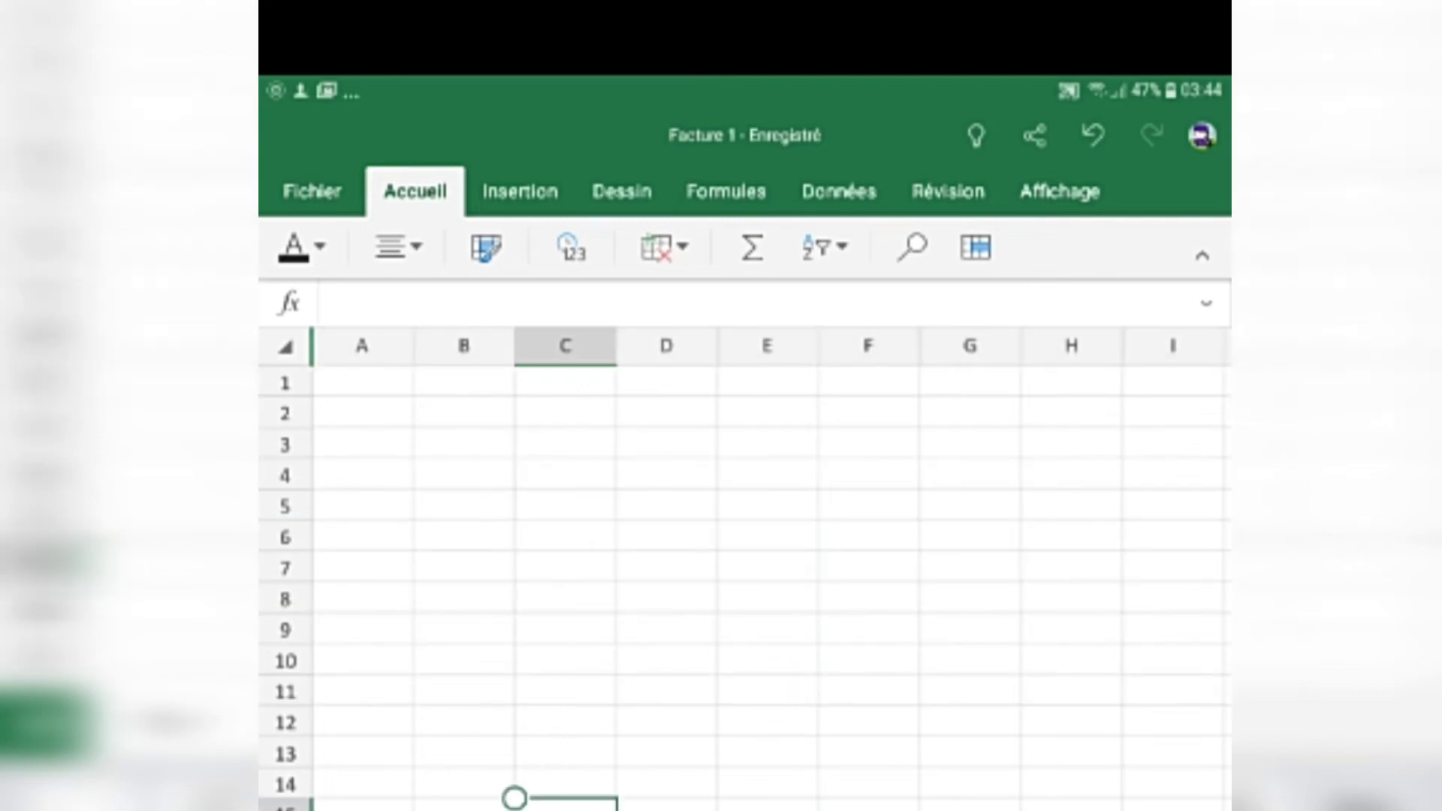
pyautogui.click(463, 345)
pyautogui.click(666, 346)
pyautogui.click(767, 346)
pyautogui.click(970, 346)
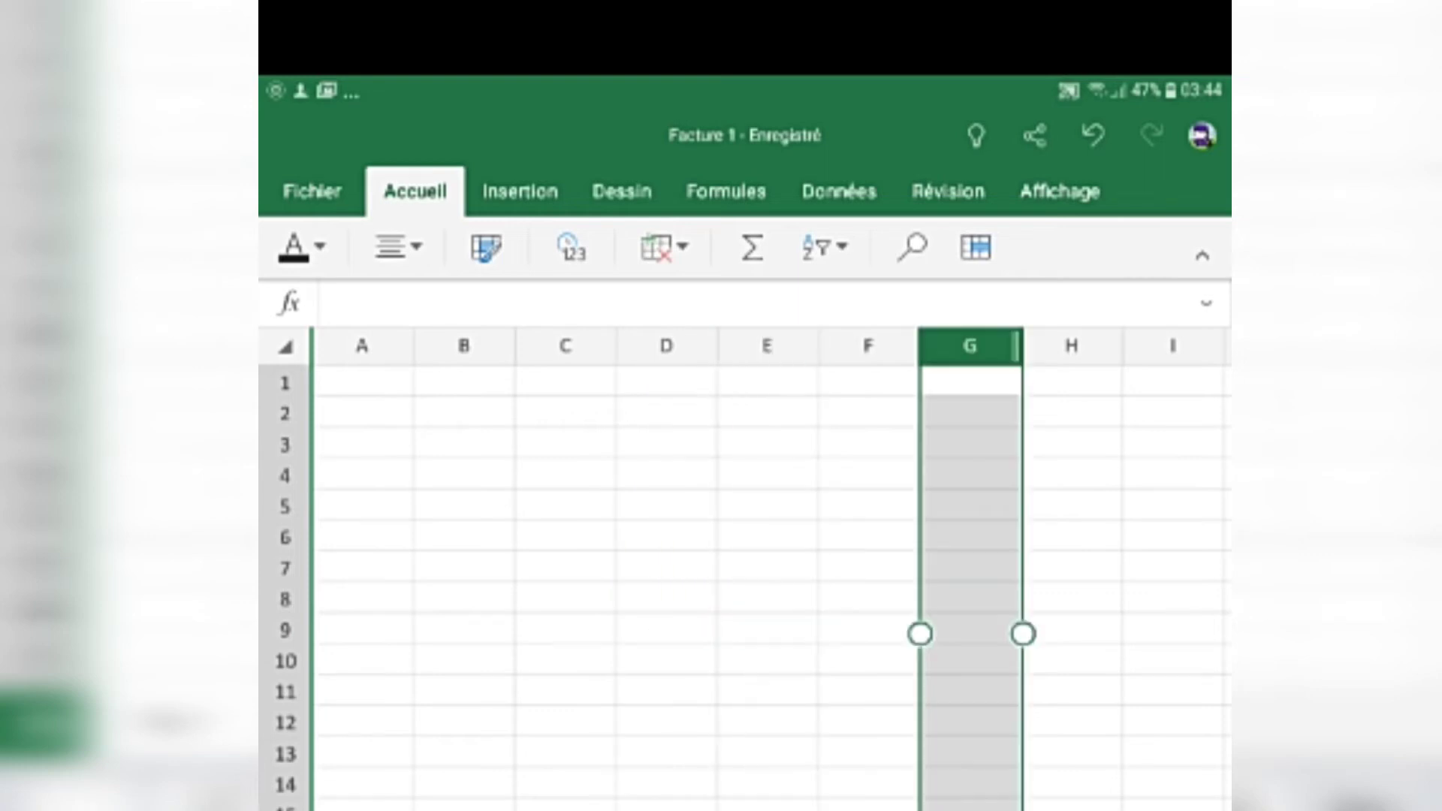
pyautogui.click(284, 413)
pyautogui.click(285, 661)
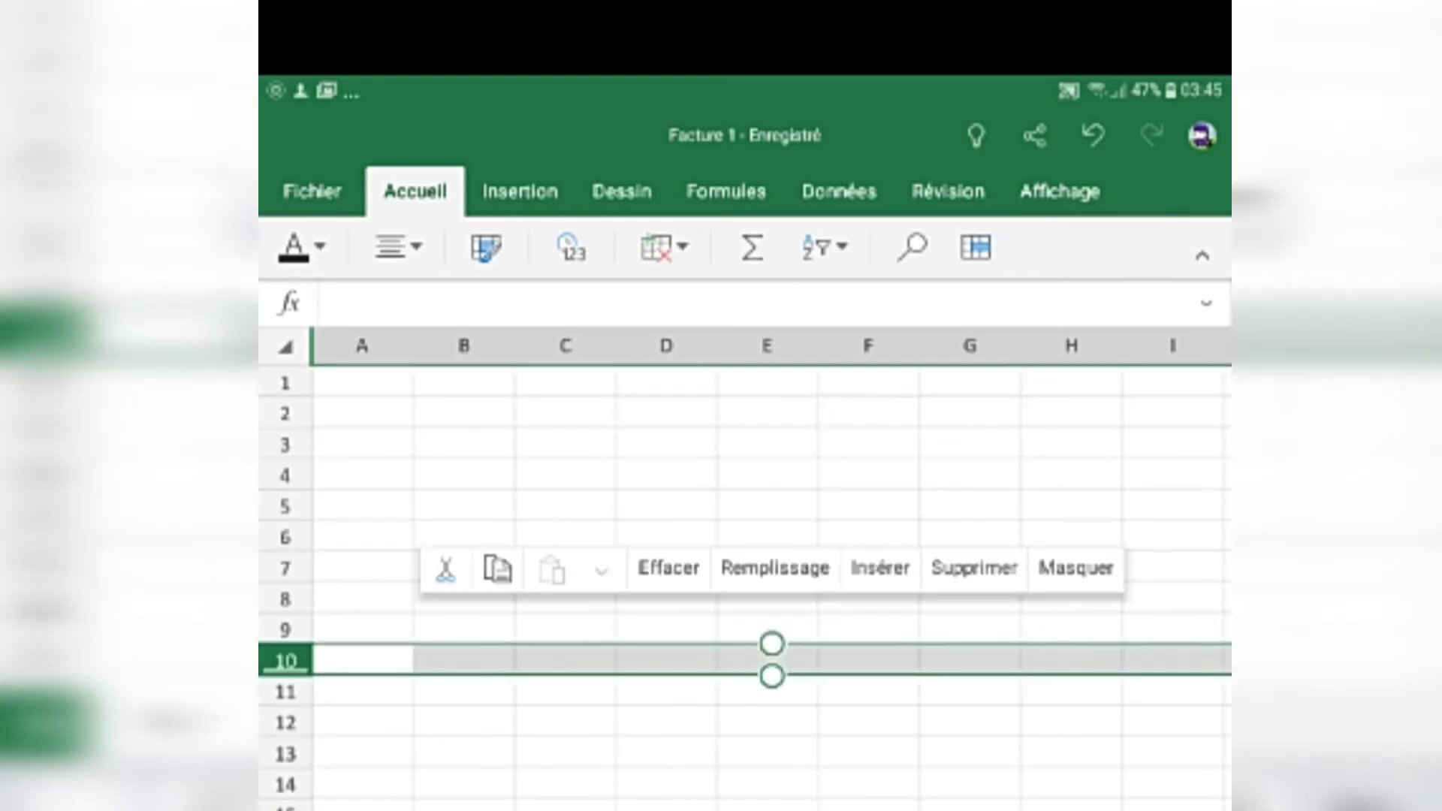
pyautogui.click(565, 474)
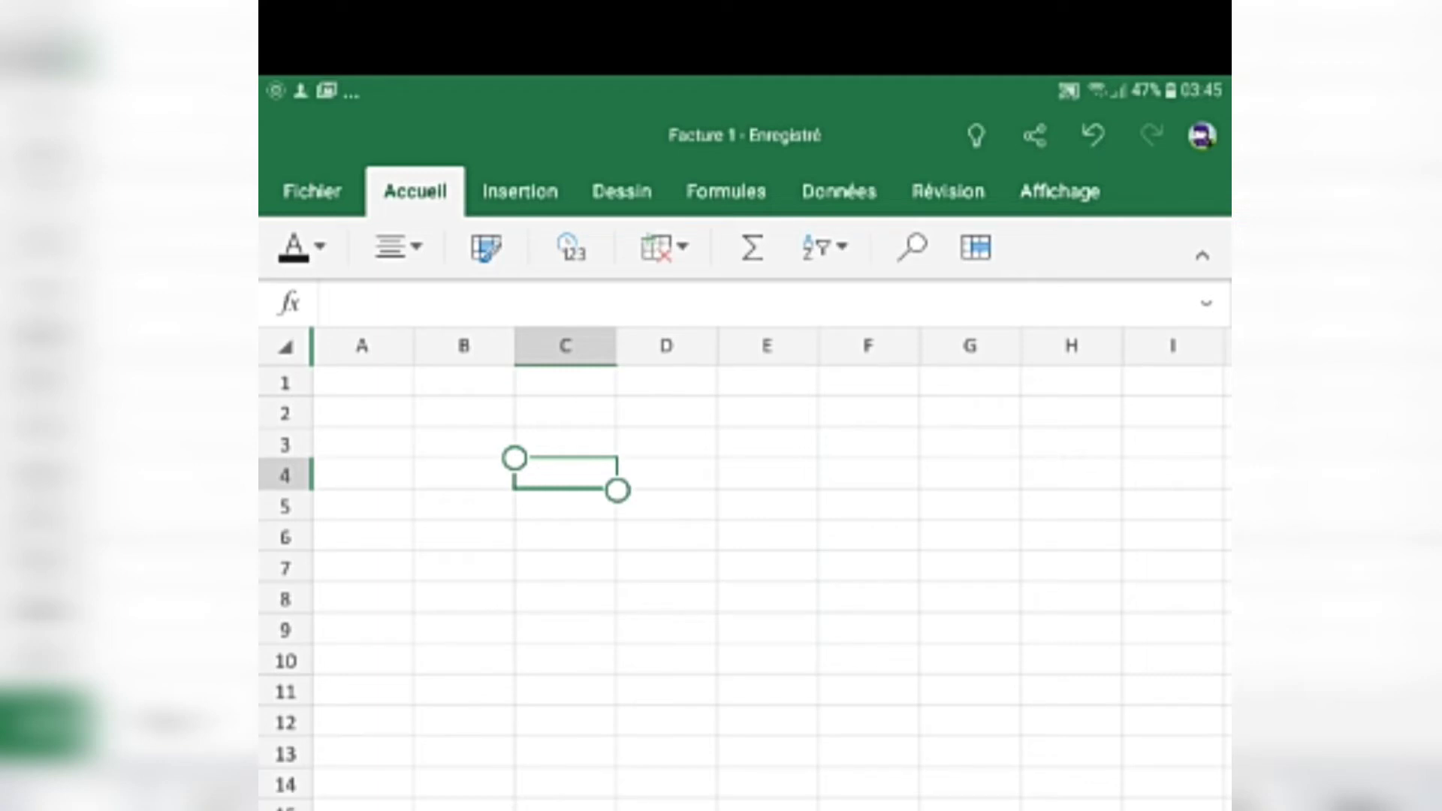
pyautogui.click(666, 506)
pyautogui.click(464, 630)
pyautogui.click(767, 599)
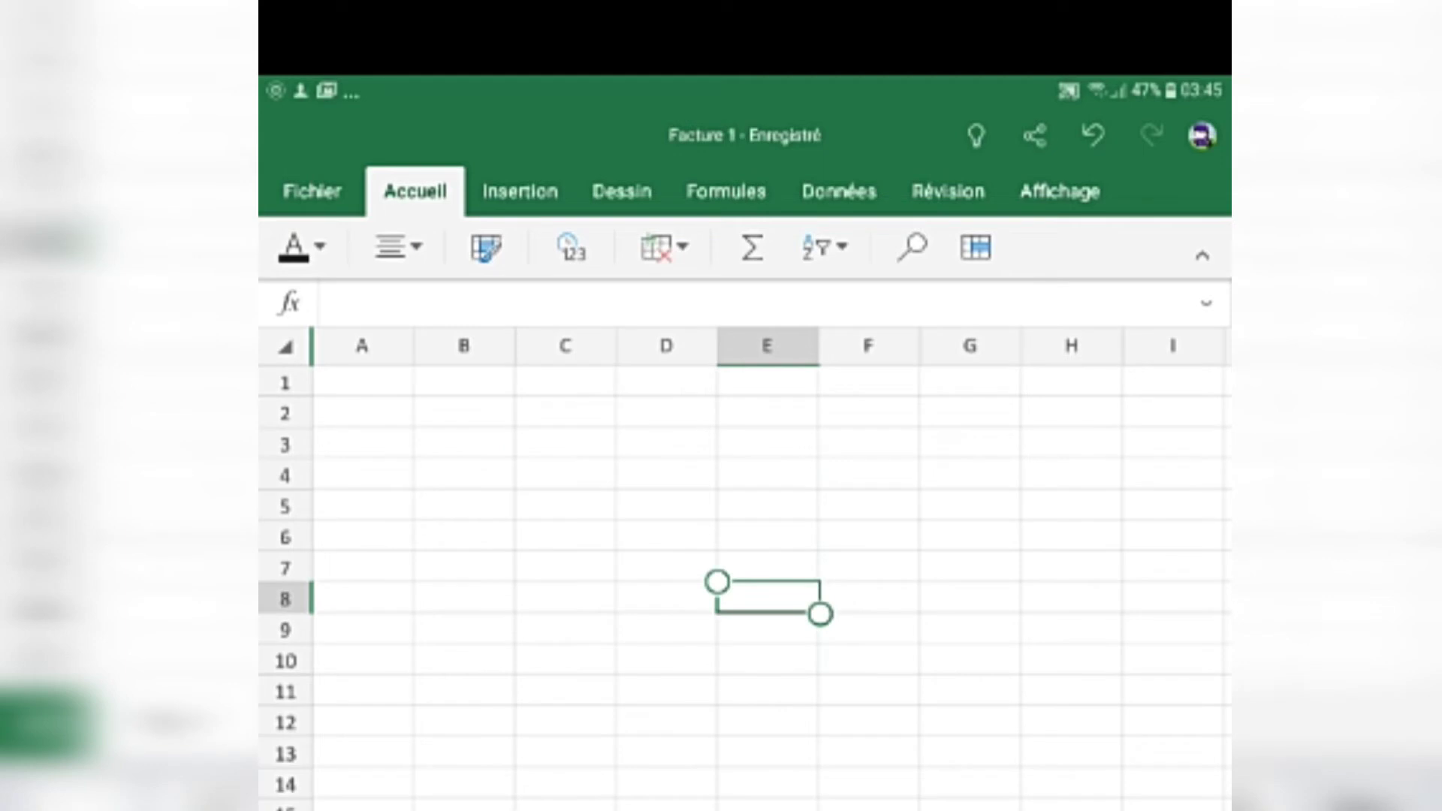
pyautogui.click(464, 444)
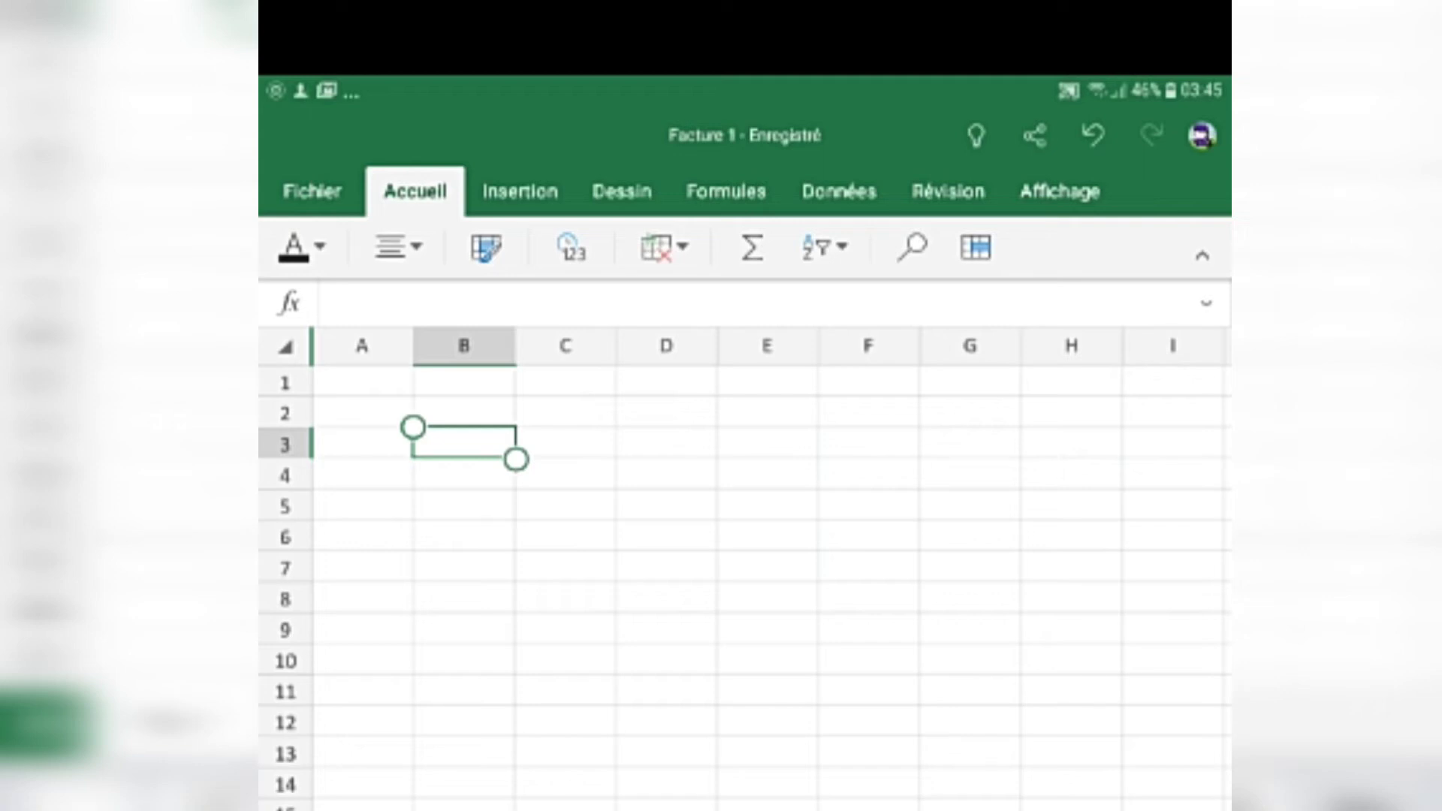
pyautogui.click(767, 565)
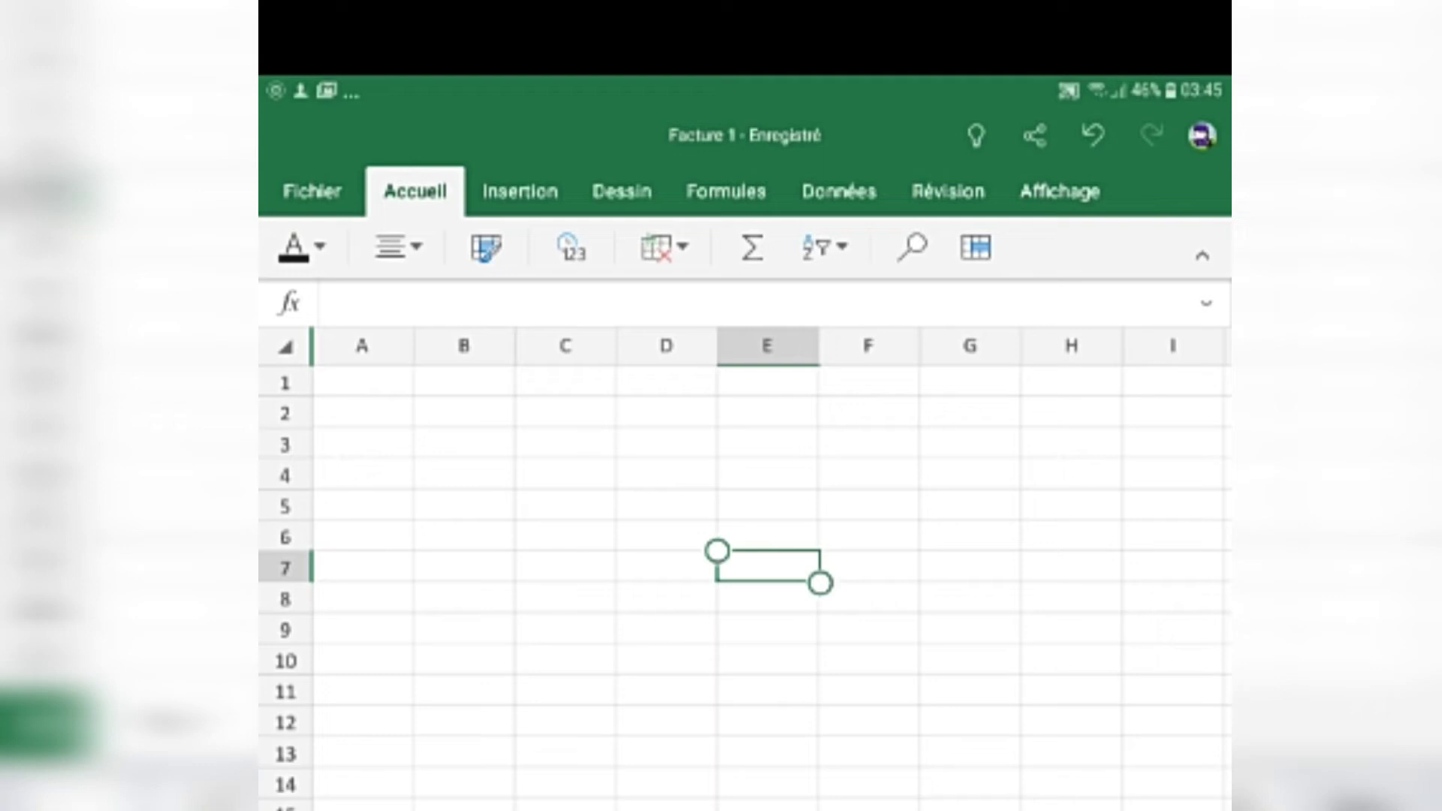
pyautogui.click(565, 752)
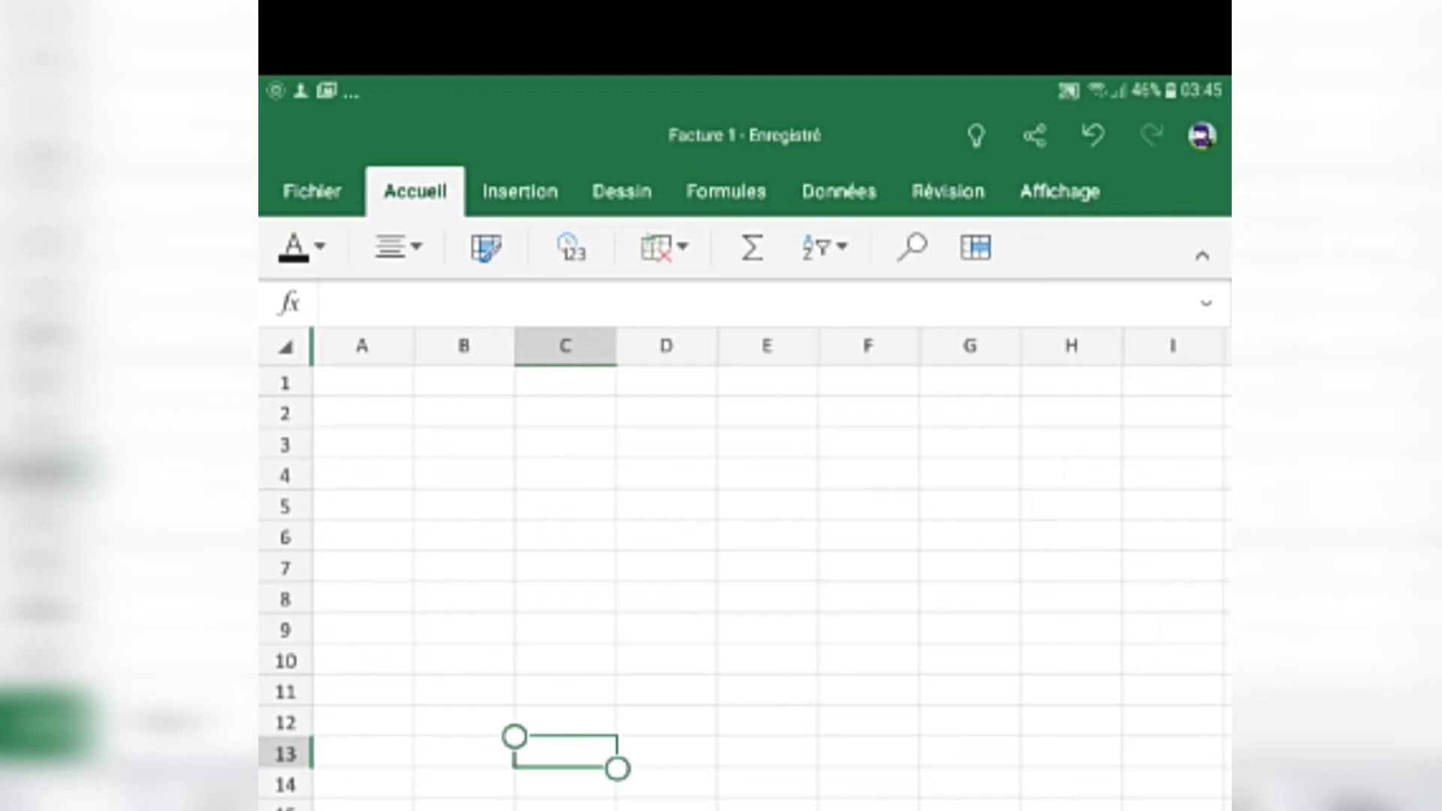
pyautogui.moveTo(565, 751)
pyautogui.mouseDown()
pyautogui.moveTo(767, 785)
pyautogui.moveTo(1071, 660)
pyautogui.moveTo(1072, 537)
pyautogui.mouseUp()
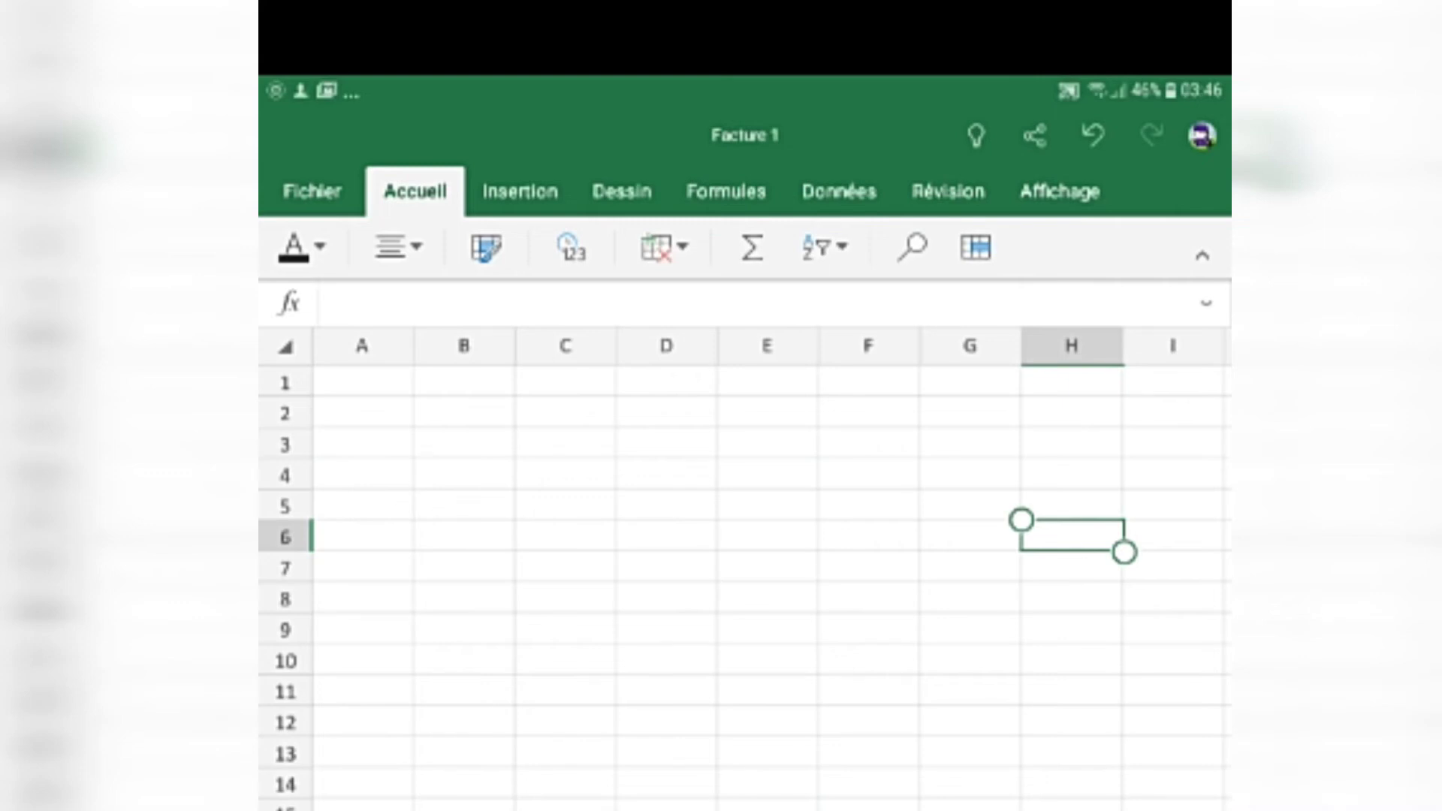
pyautogui.click(373, 383)
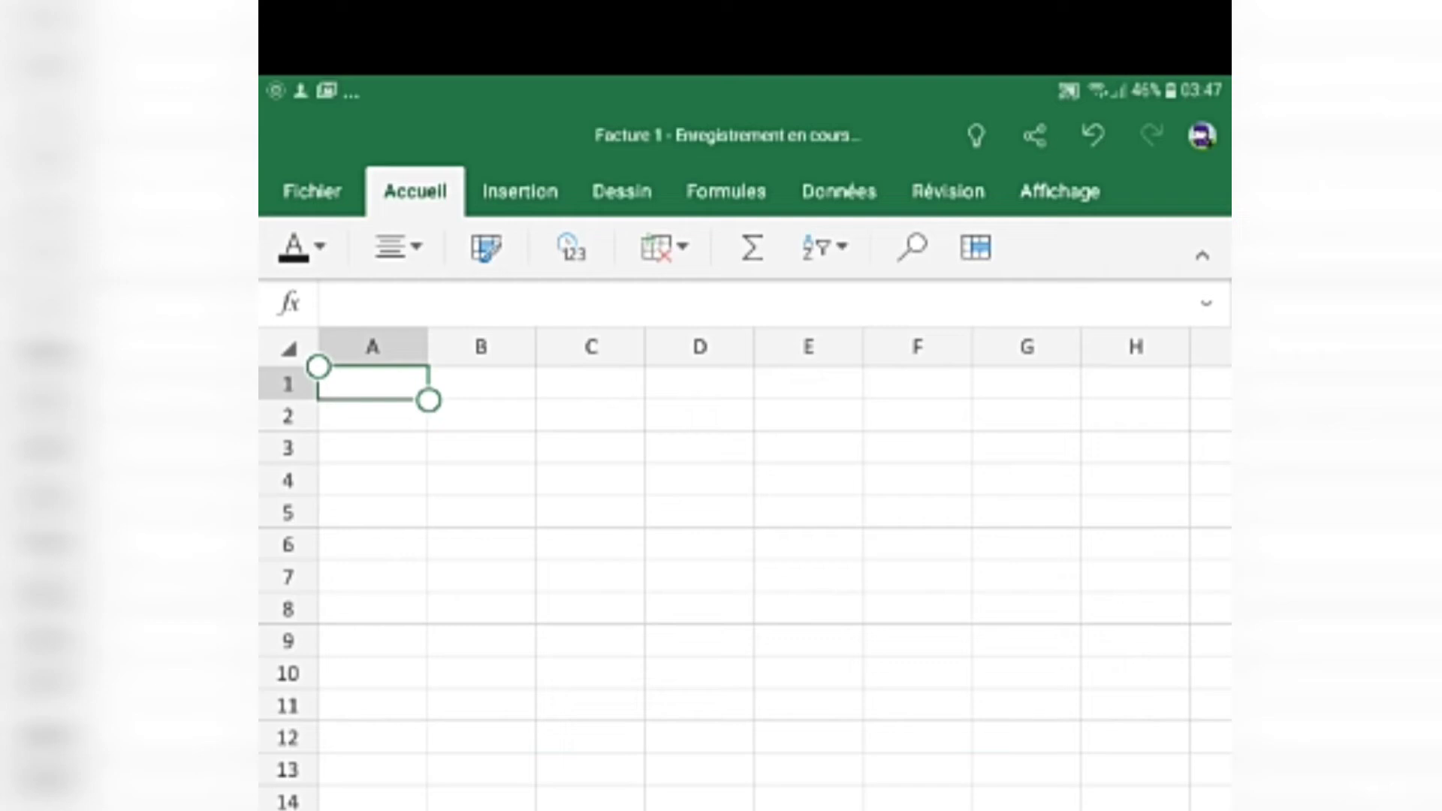
pyautogui.scroll(-2, 744, 570)
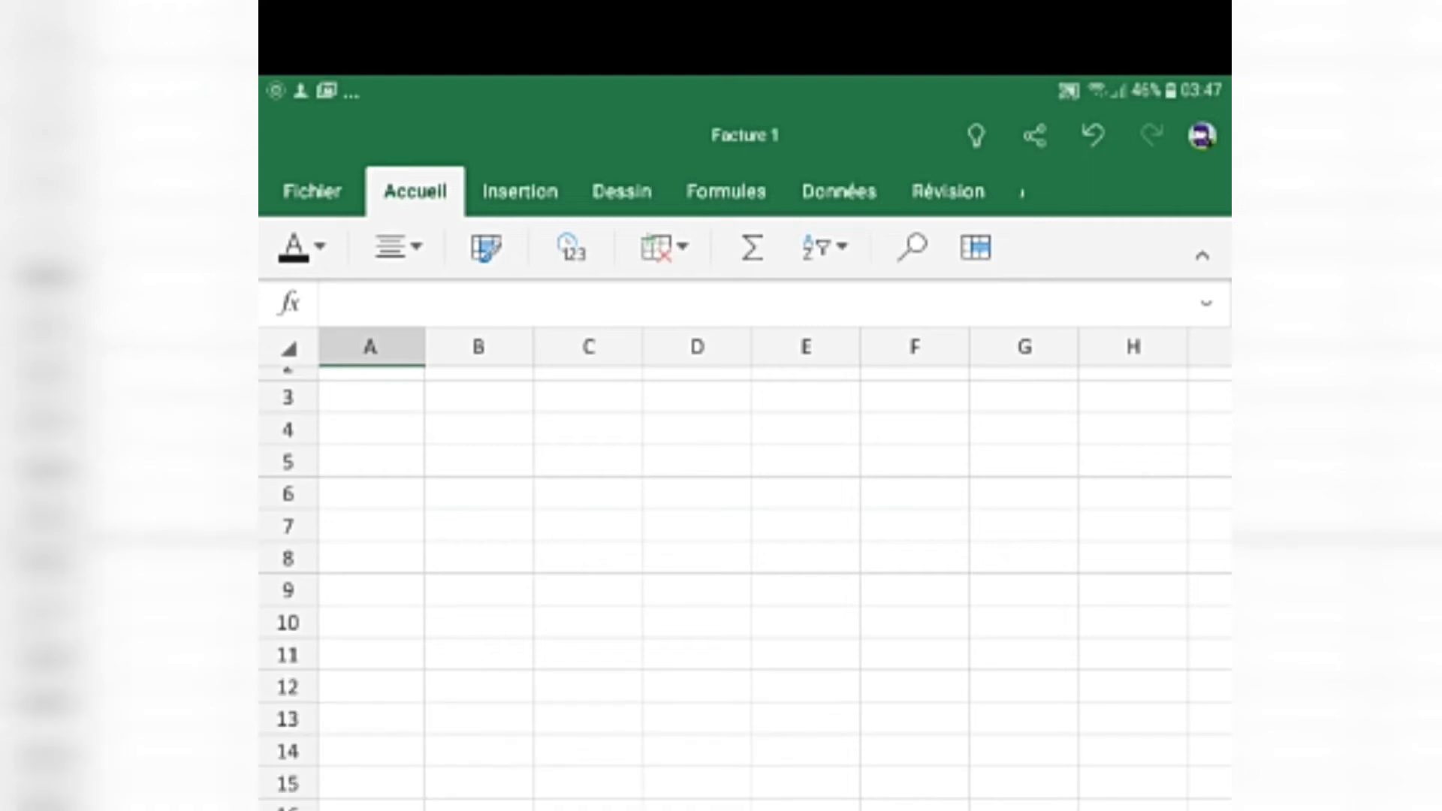
pyautogui.click(1134, 493)
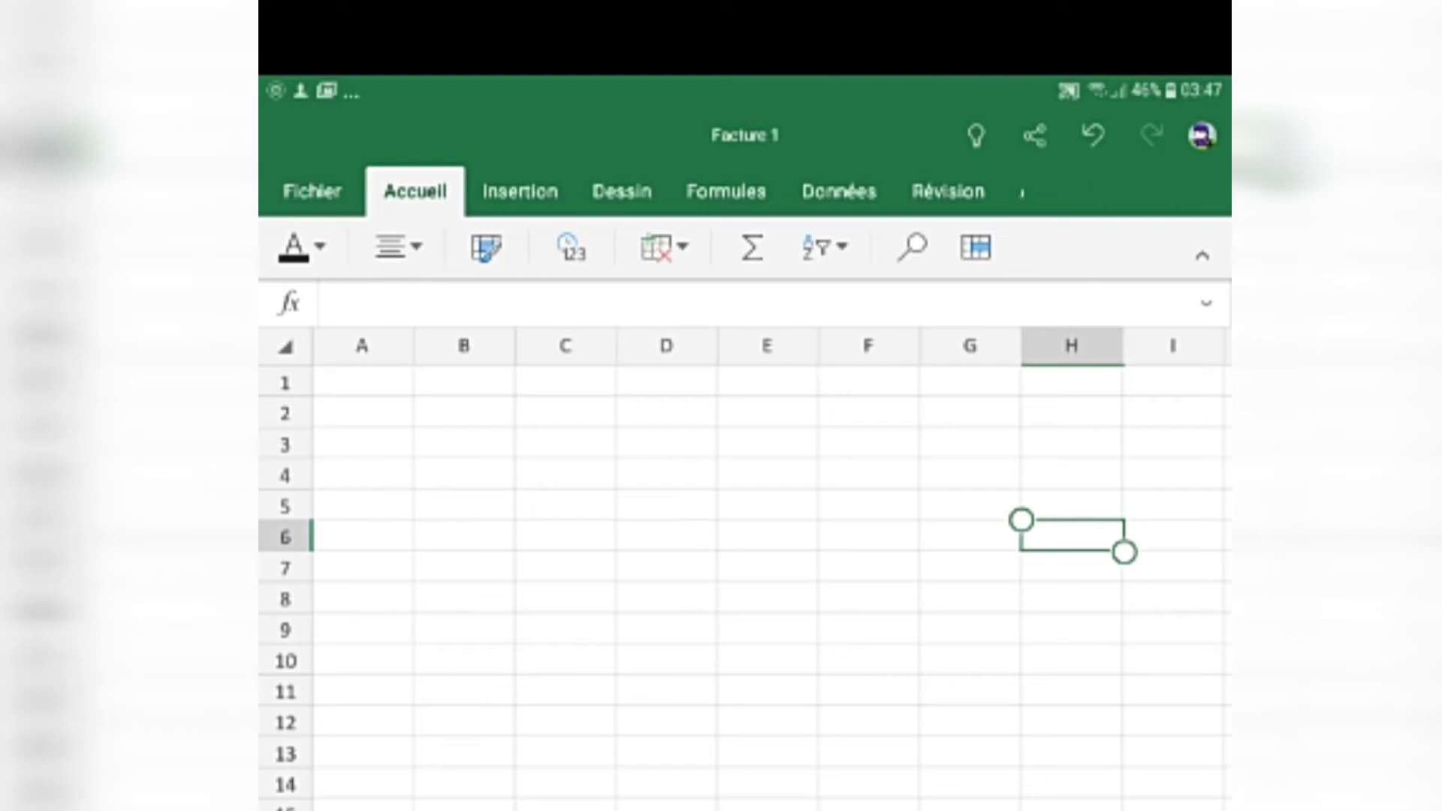
pyautogui.scroll(-1, 743, 571)
# Confirm Supprimer in the delete-sheet dialog, leaving an empty Facture 1 grid.
pyautogui.scroll(1, 743, 571)
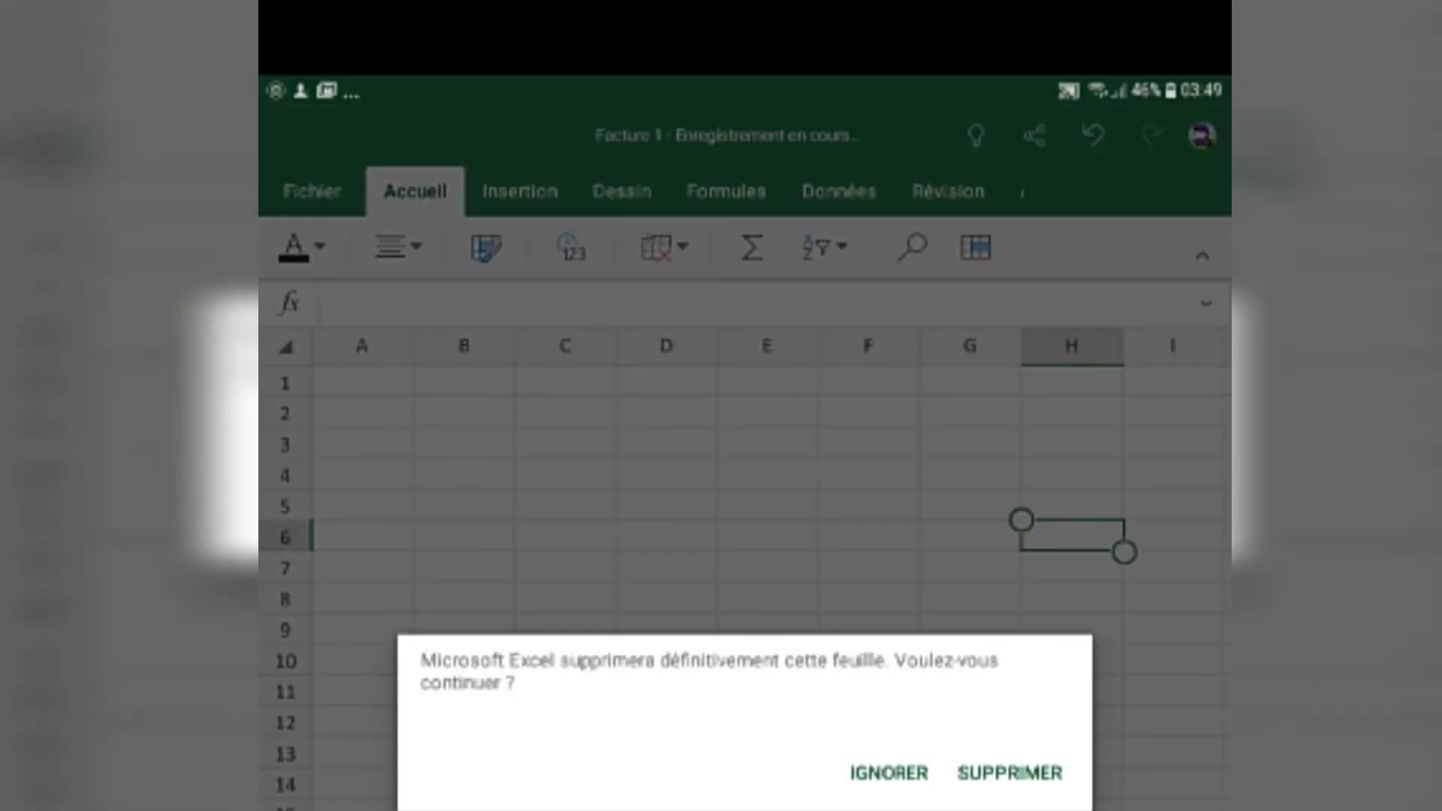
pyautogui.click(1010, 772)
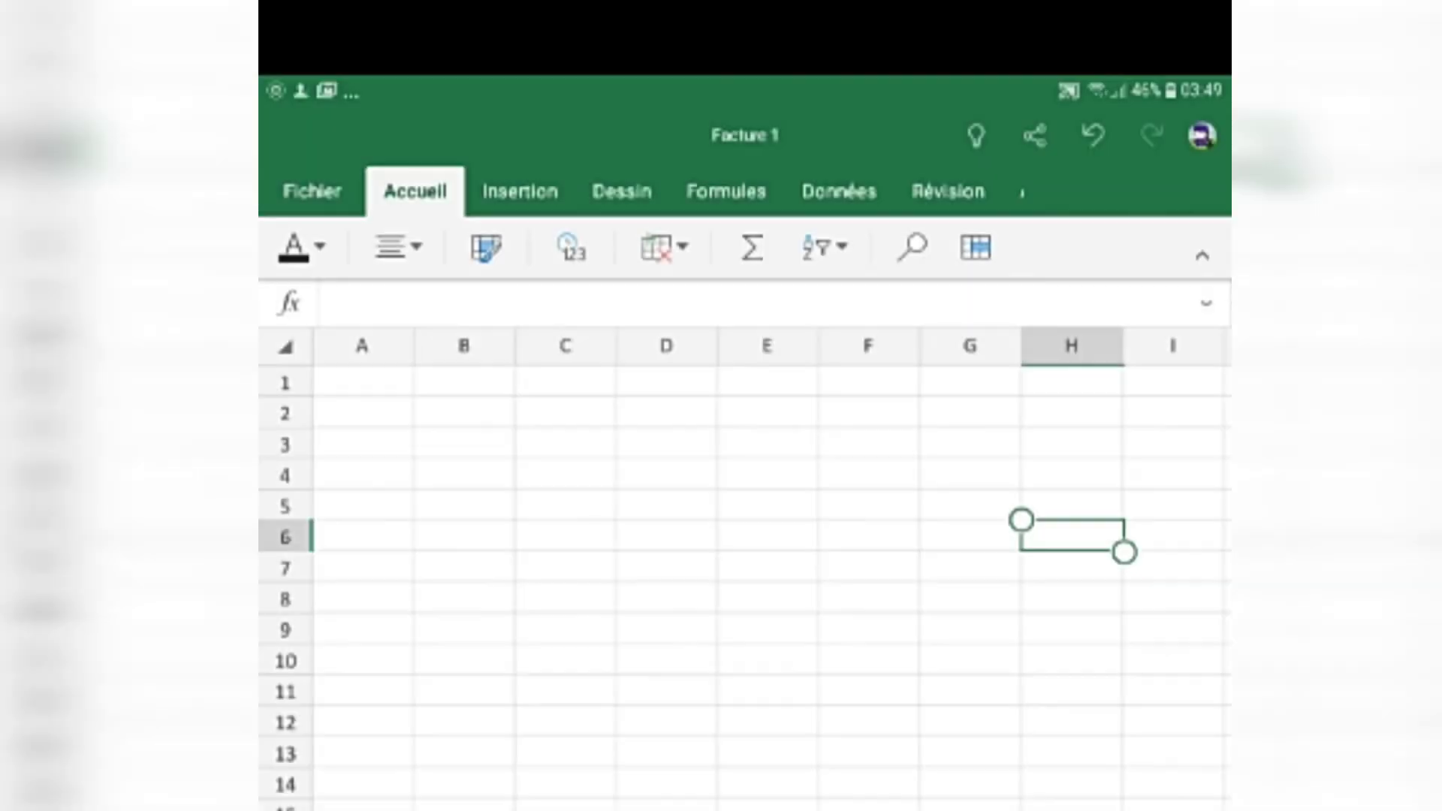
pyautogui.scroll(-3, 744, 571)
# Make the Facture 1 workbook title editable.
pyautogui.scroll(3, 744, 571)
pyautogui.scroll(-3, 744, 571)
pyautogui.scroll(3, 744, 571)
pyautogui.click(745, 136)
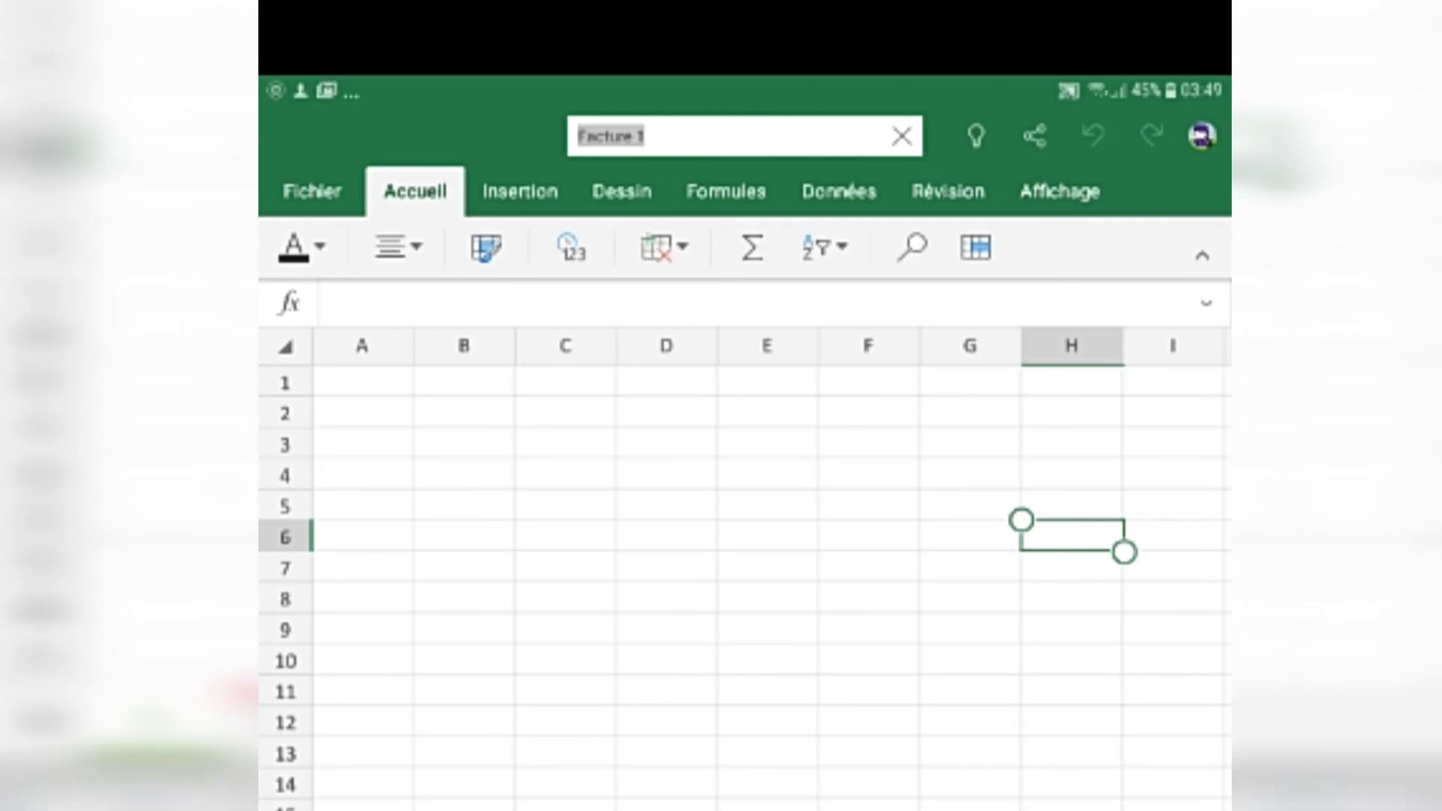
# Confirm the name Facture 1, then make the title editable again.
pyautogui.press('Return')
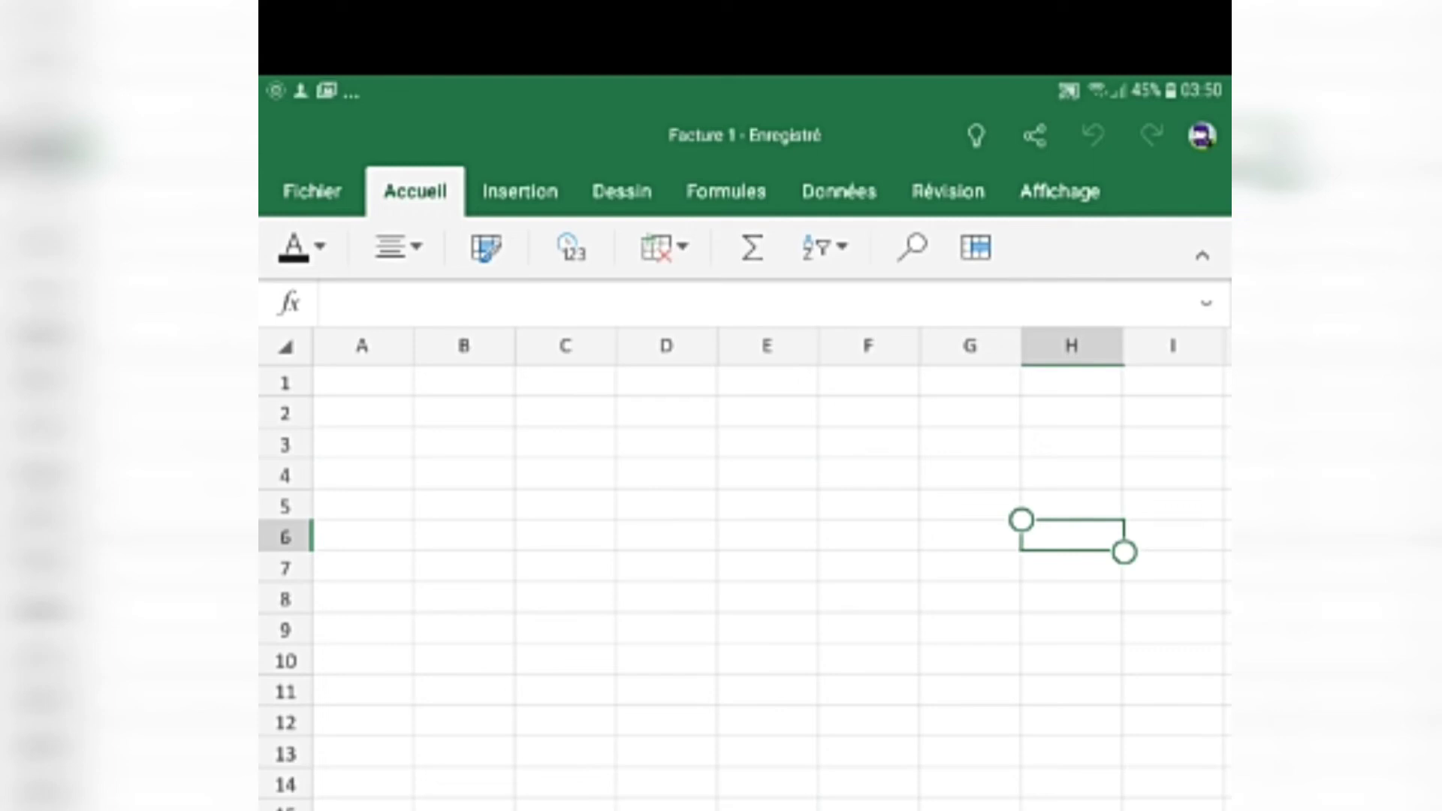
pyautogui.scroll(-2, 743, 570)
pyautogui.scroll(2, 744, 571)
pyautogui.click(744, 136)
pyautogui.click(622, 191)
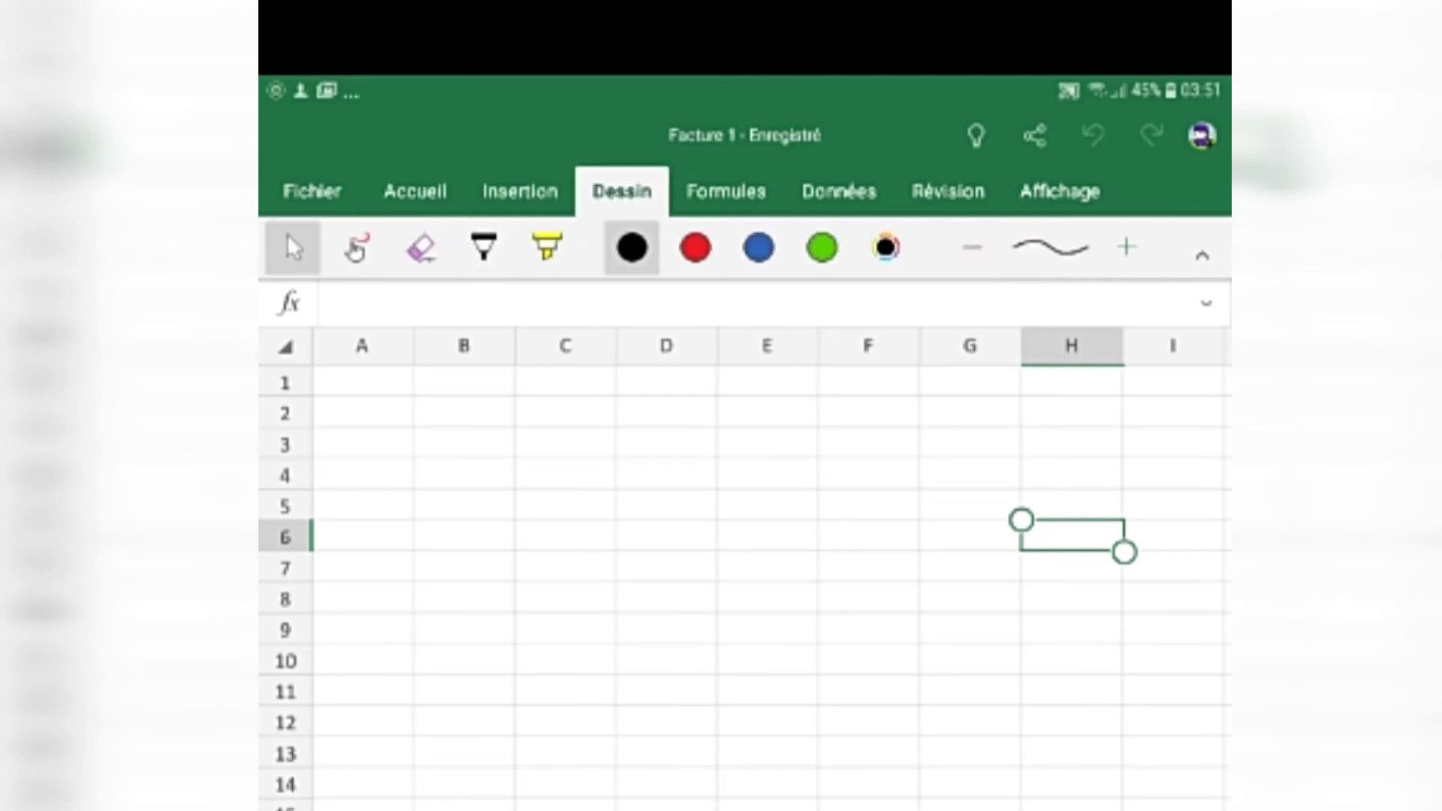
pyautogui.click(520, 191)
pyautogui.click(725, 191)
pyautogui.click(839, 191)
pyautogui.click(948, 191)
pyautogui.click(1060, 191)
pyautogui.click(948, 190)
pyautogui.click(839, 191)
pyautogui.click(726, 191)
pyautogui.click(621, 191)
pyautogui.click(520, 190)
pyautogui.click(415, 190)
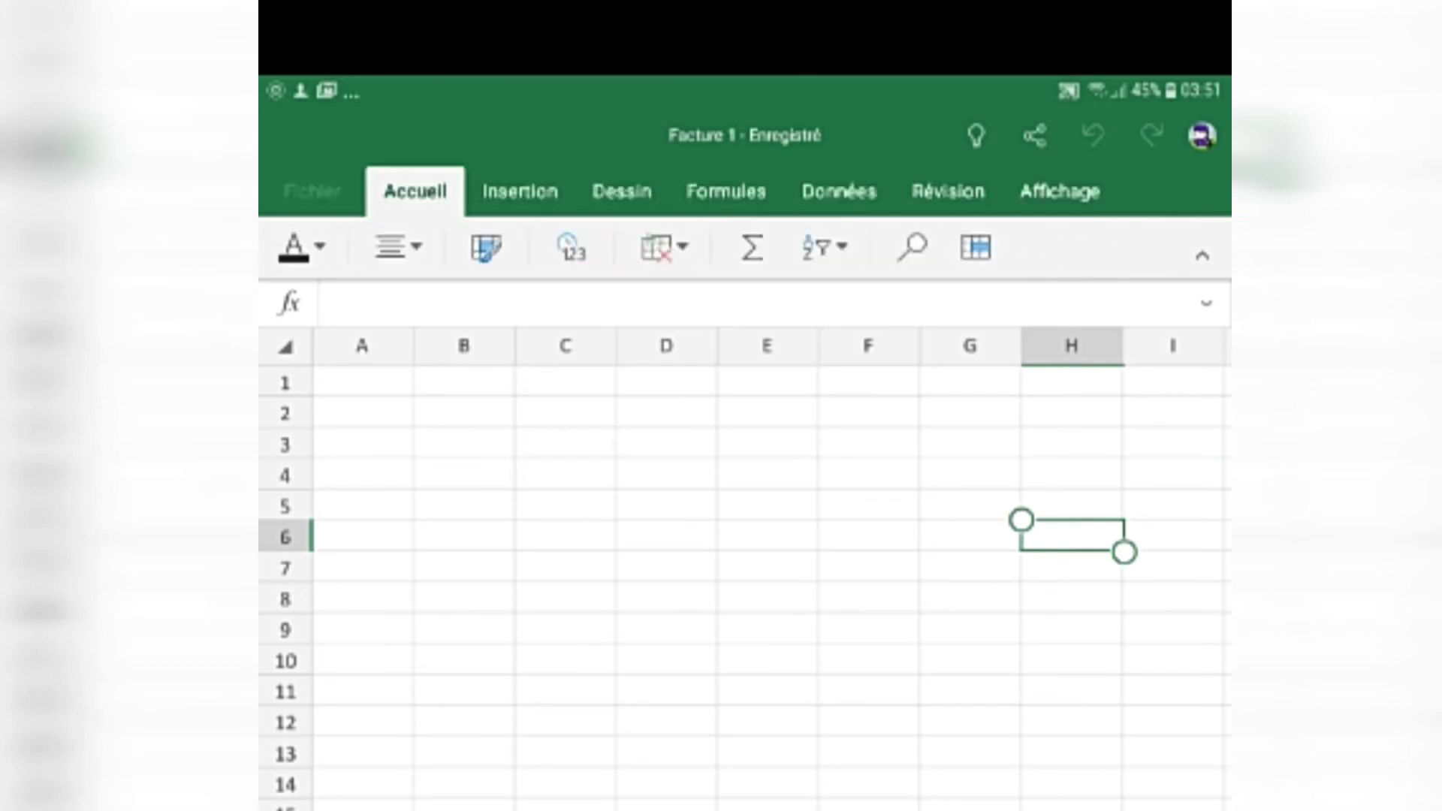
pyautogui.click(312, 190)
pyautogui.click(557, 226)
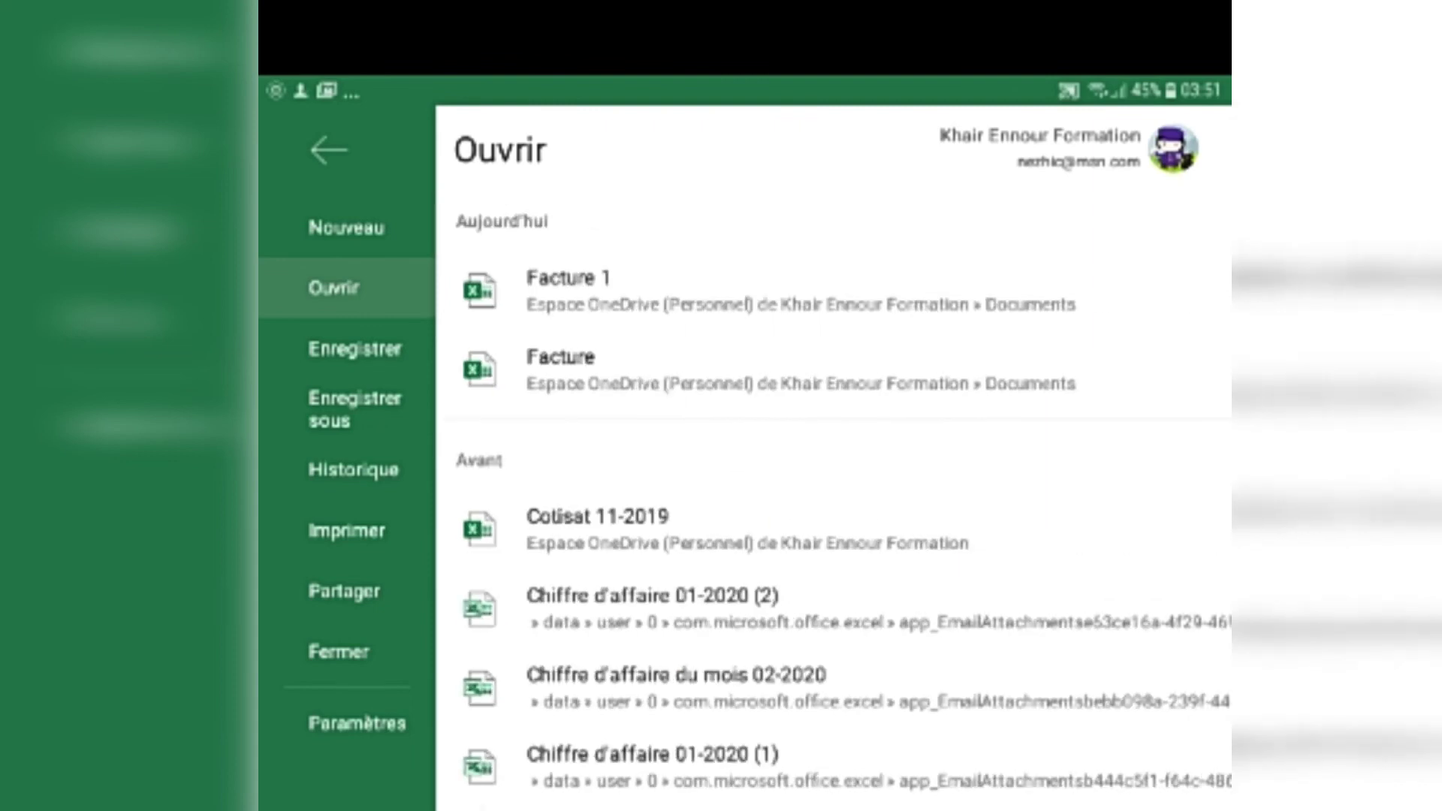
pyautogui.click(328, 151)
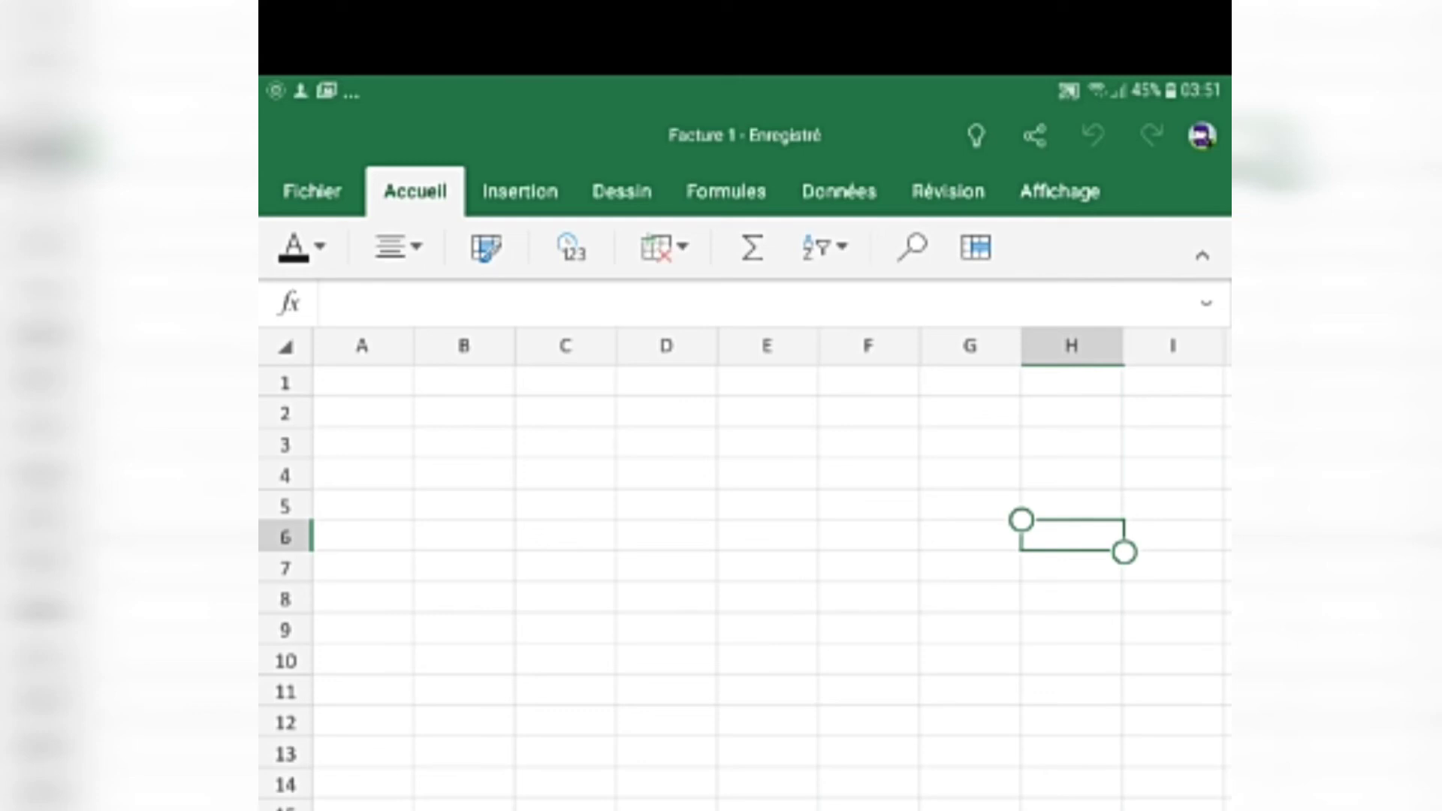
pyautogui.click(331, 303)
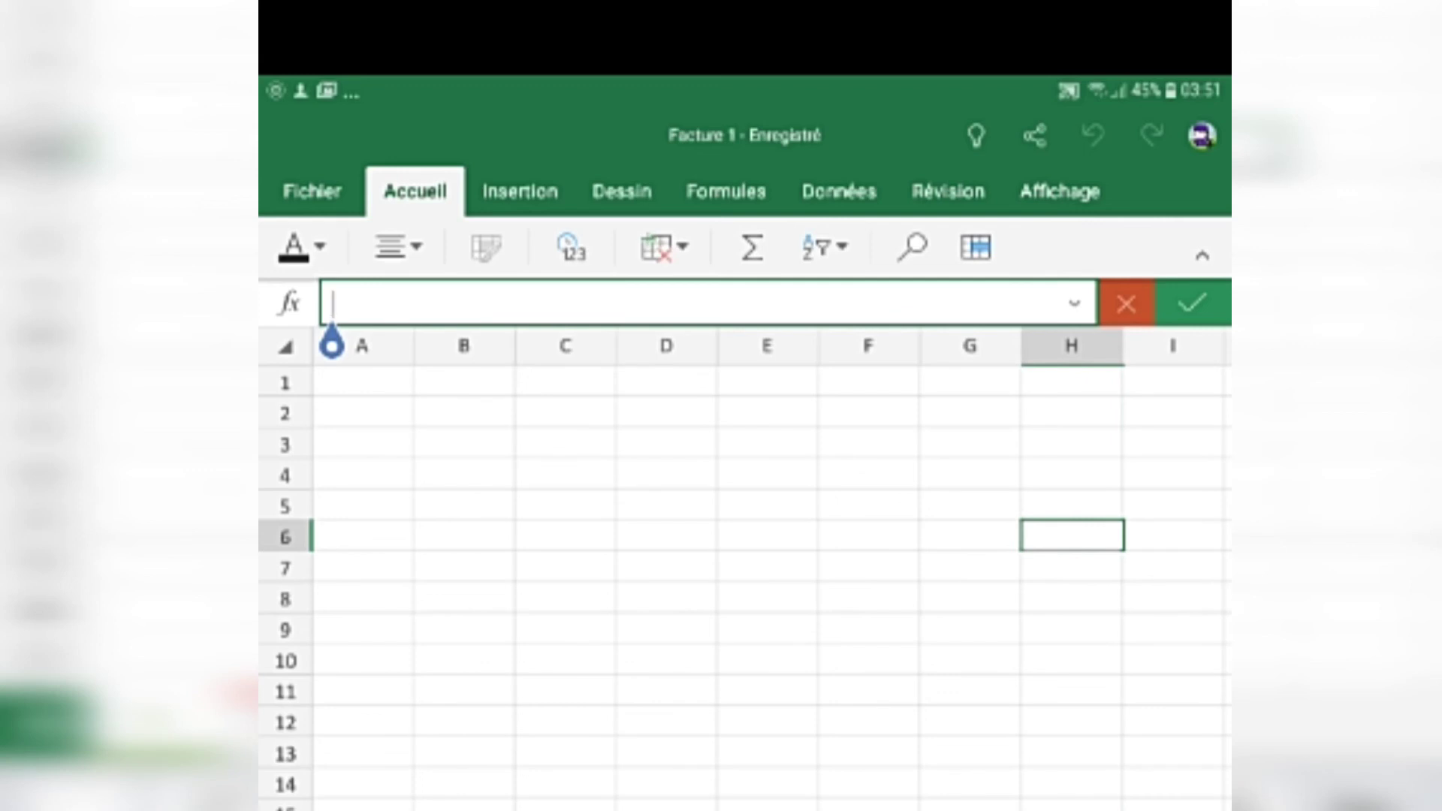
pyautogui.click(565, 445)
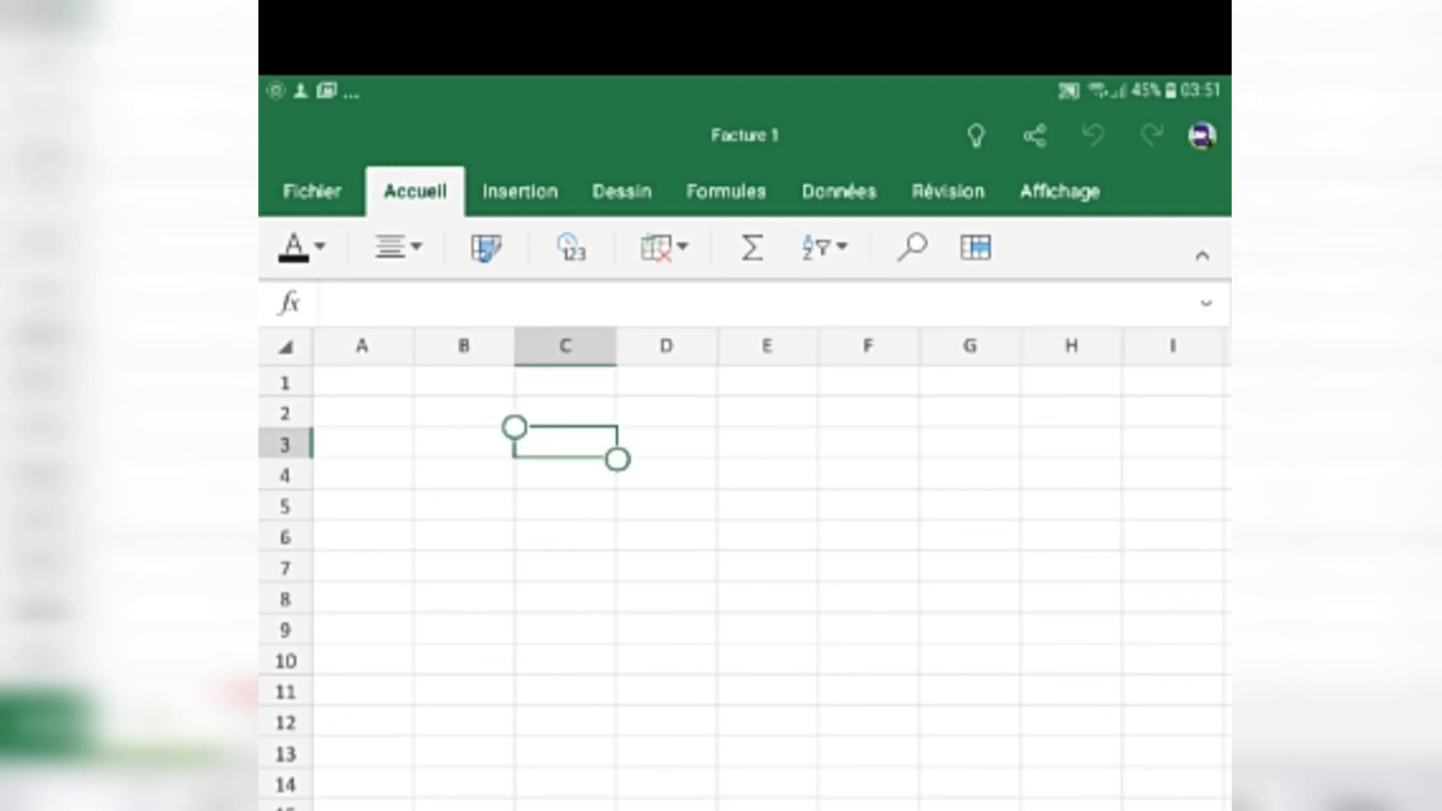
pyautogui.click(464, 535)
pyautogui.click(565, 505)
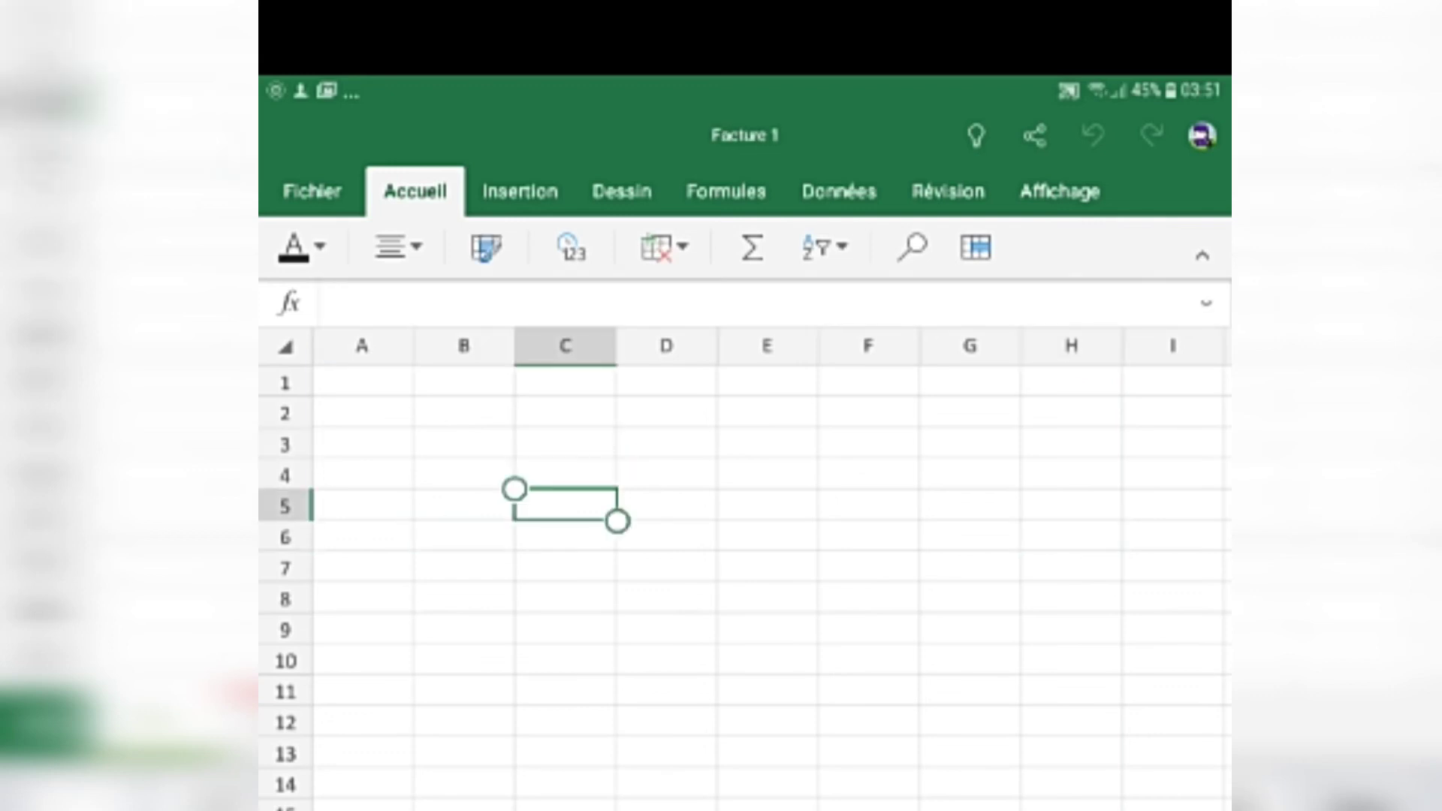
pyautogui.write('khgf')
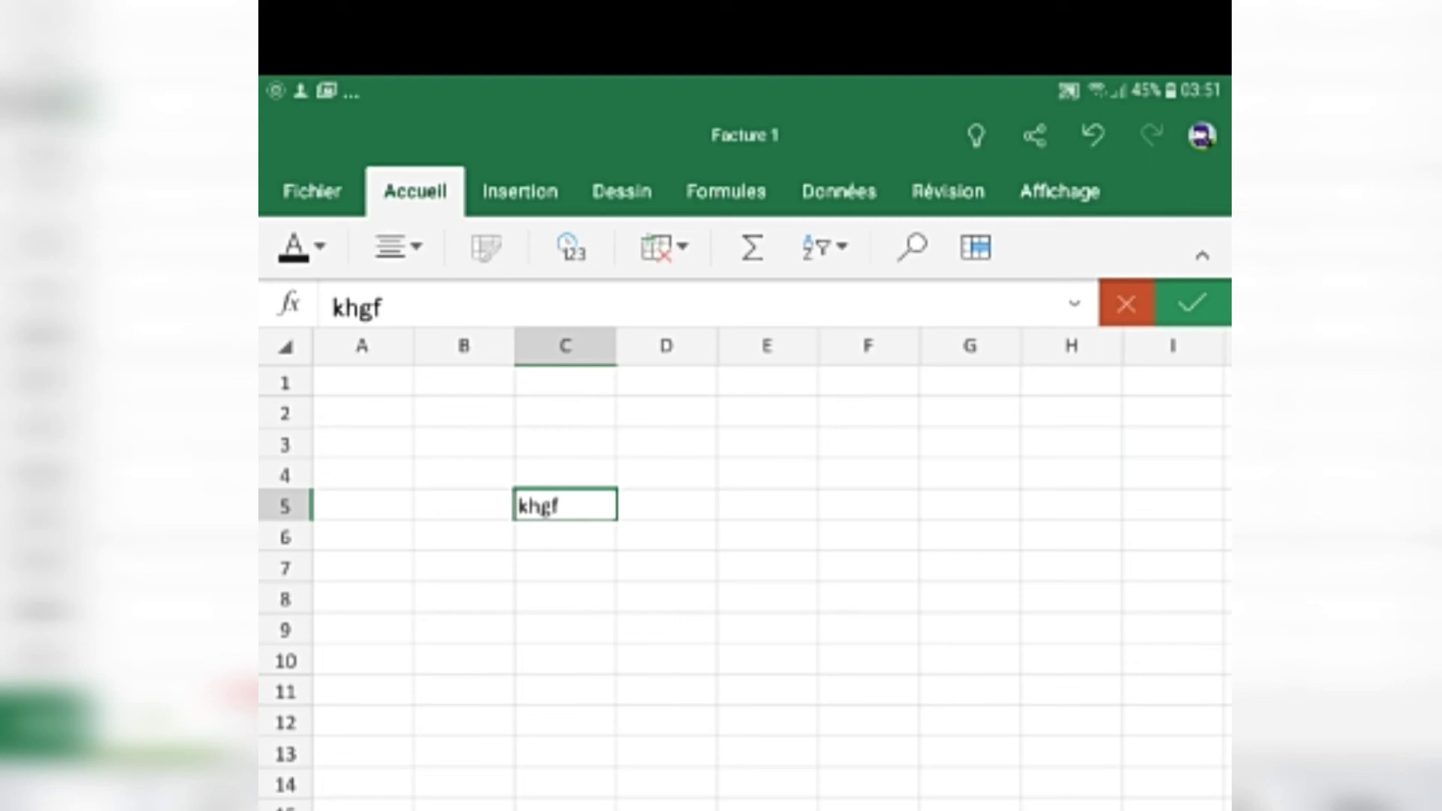
pyautogui.press('BackSpace')
pyautogui.press('BackSpace')
pyautogui.press('BackSpace')
pyautogui.press('BackSpace')
pyautogui.write('prix')
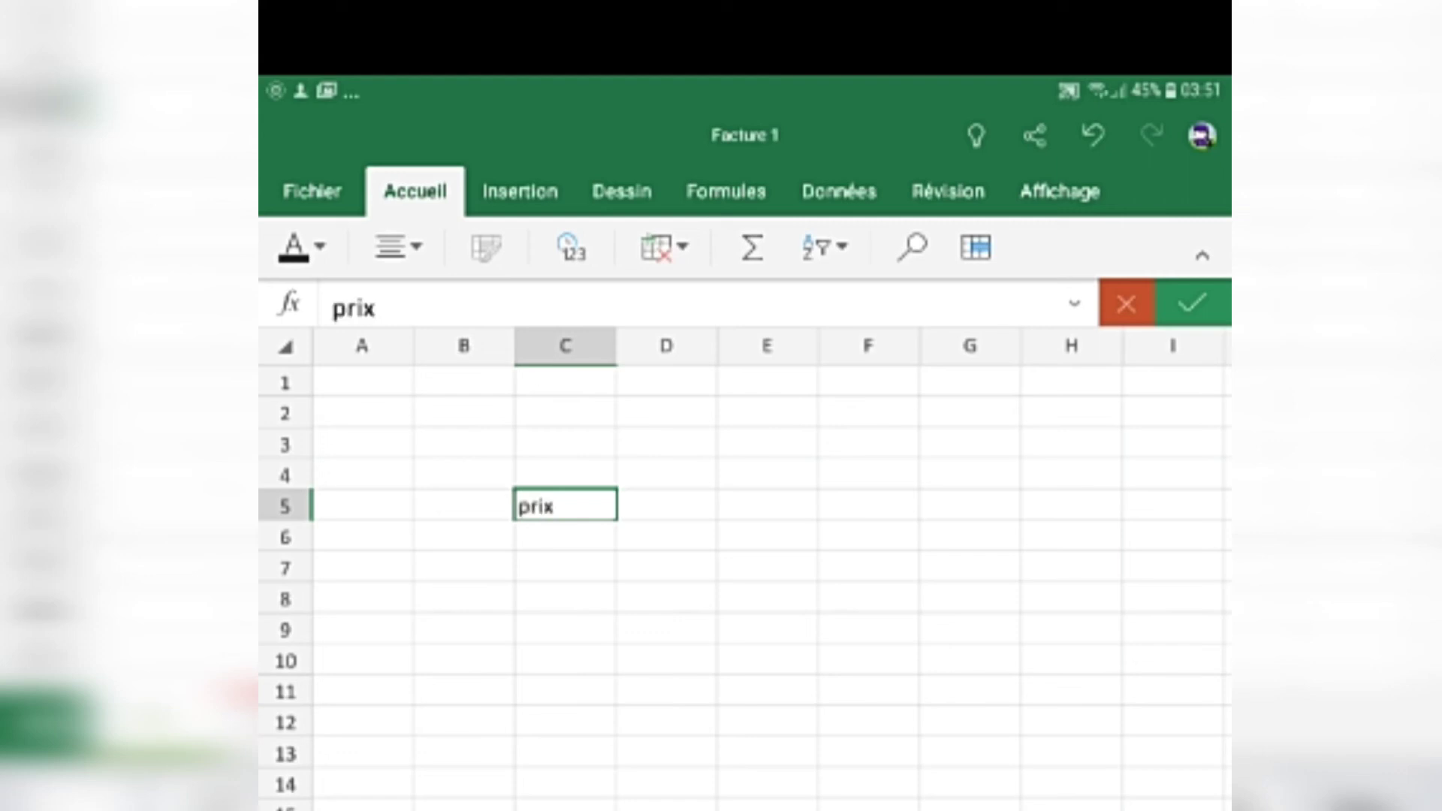
pyautogui.click(565, 629)
pyautogui.click(565, 505)
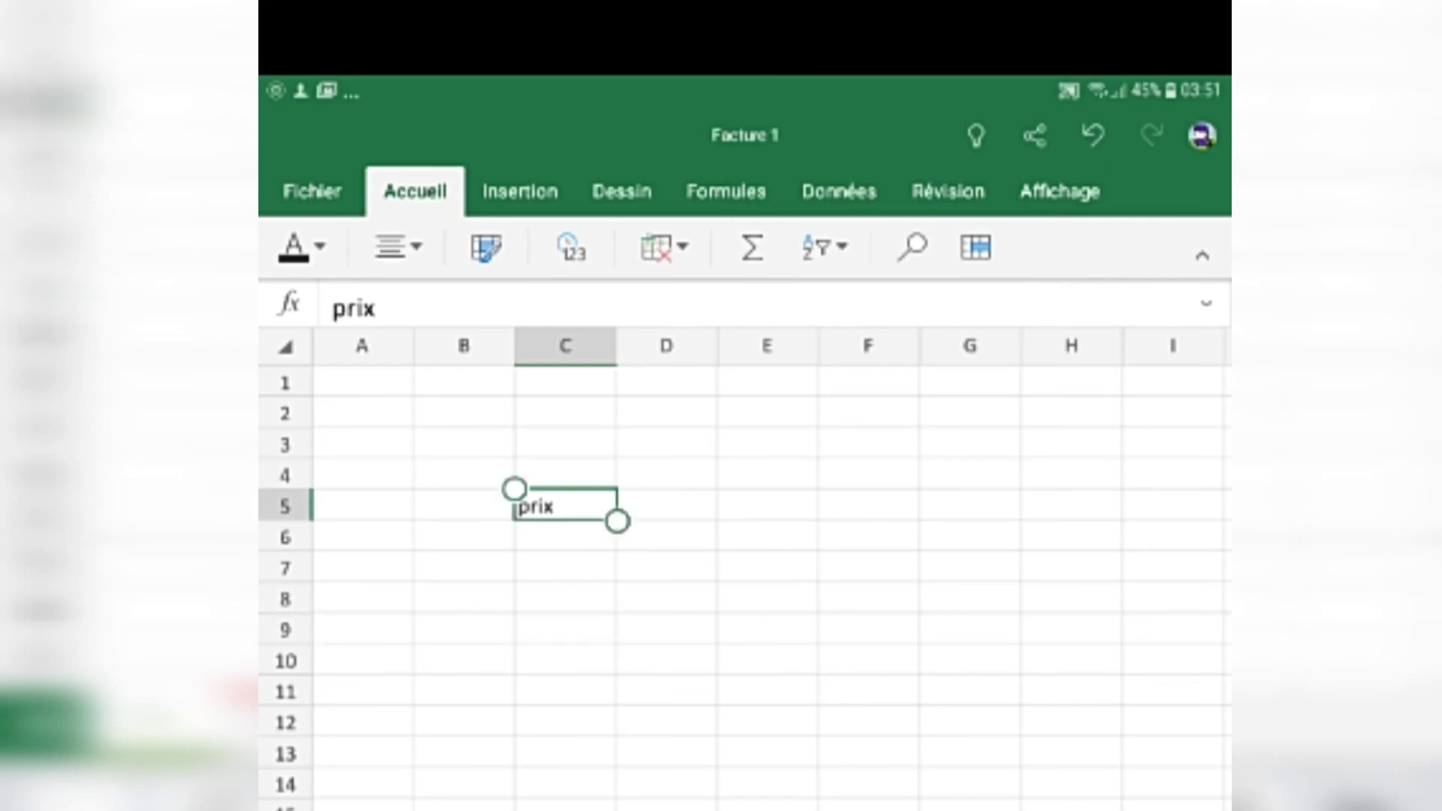
pyautogui.click(767, 535)
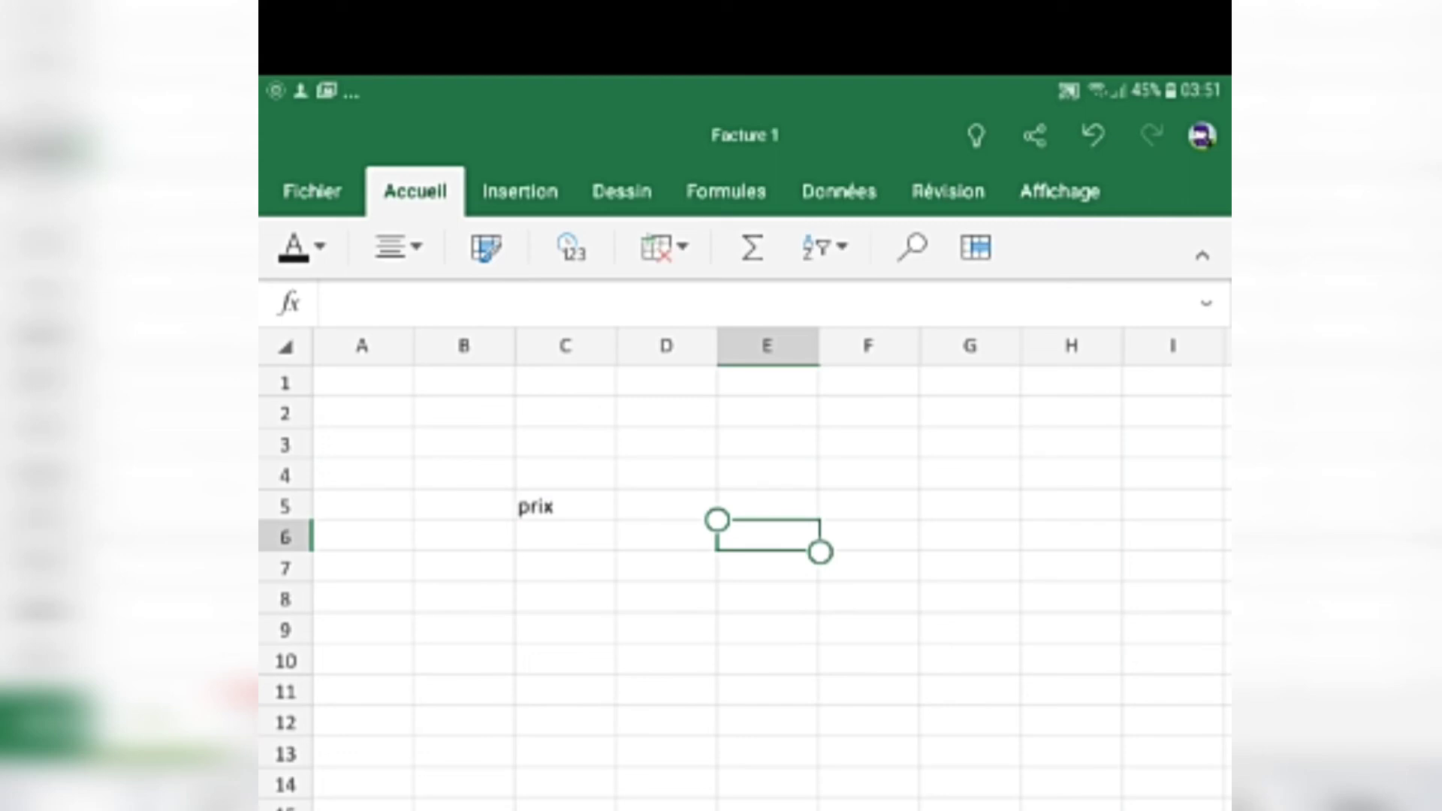
pyautogui.write('123')
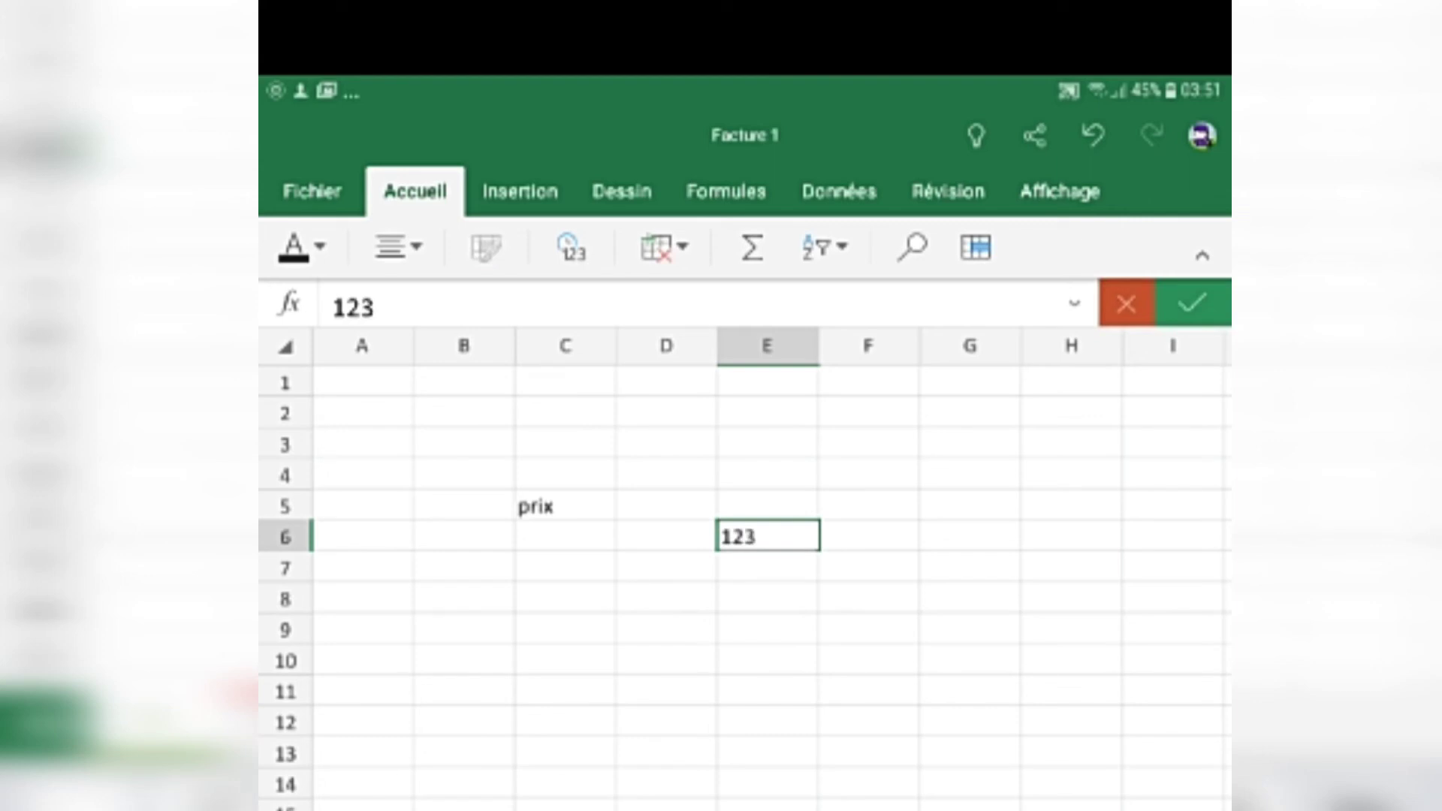
pyautogui.press('BackSpace')
pyautogui.press('BackSpace')
pyautogui.press('BackSpace')
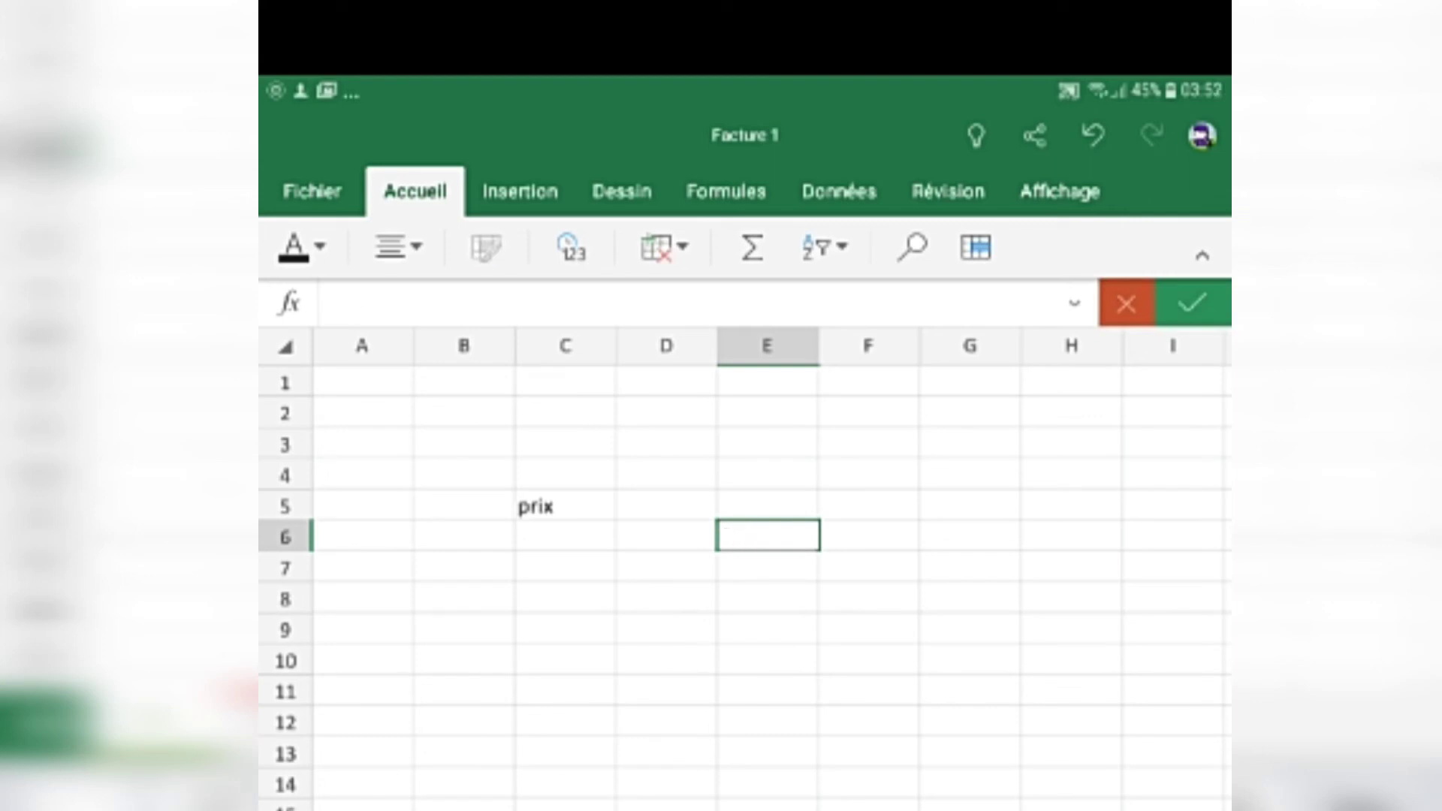
pyautogui.click(566, 505)
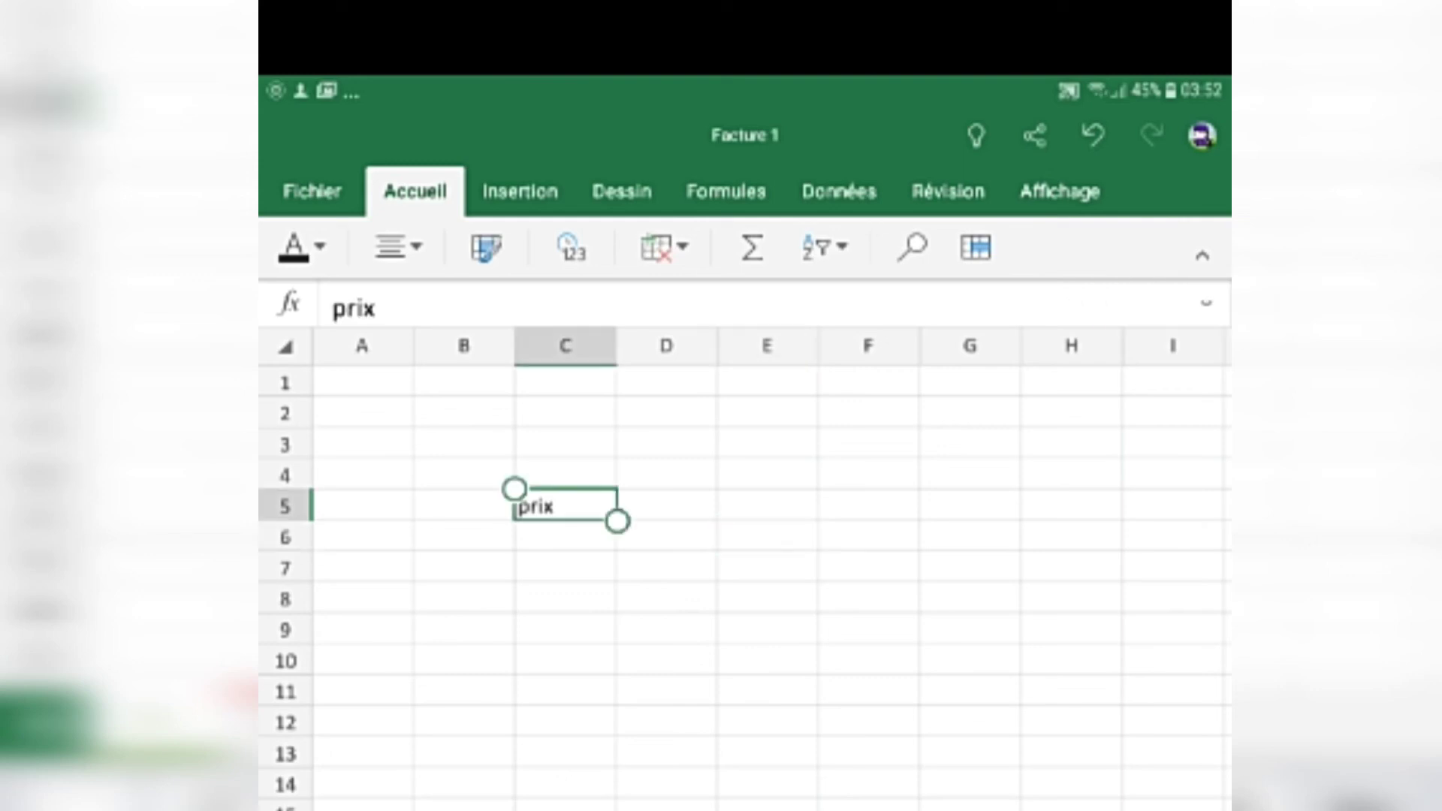
pyautogui.press('Delete')
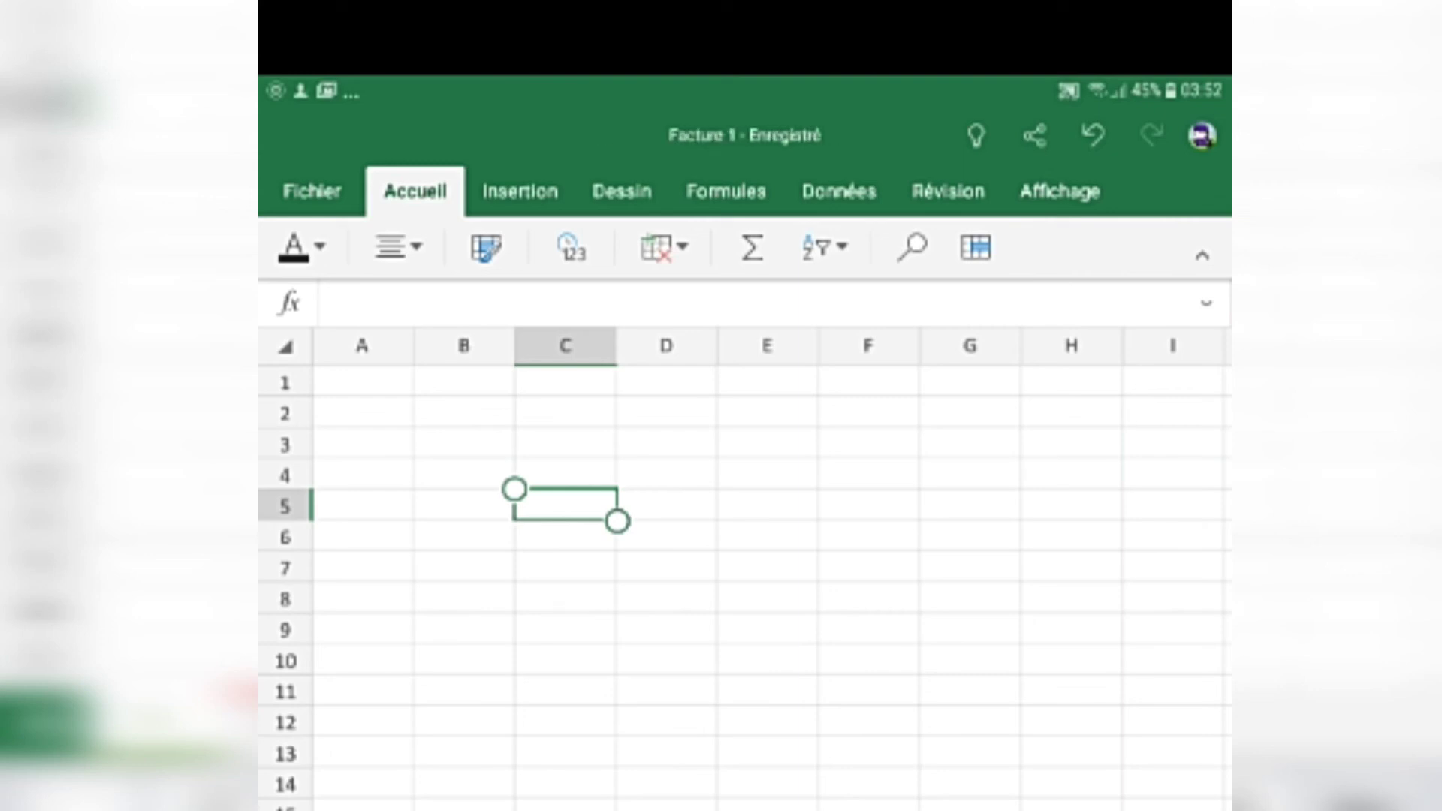
pyautogui.click(463, 505)
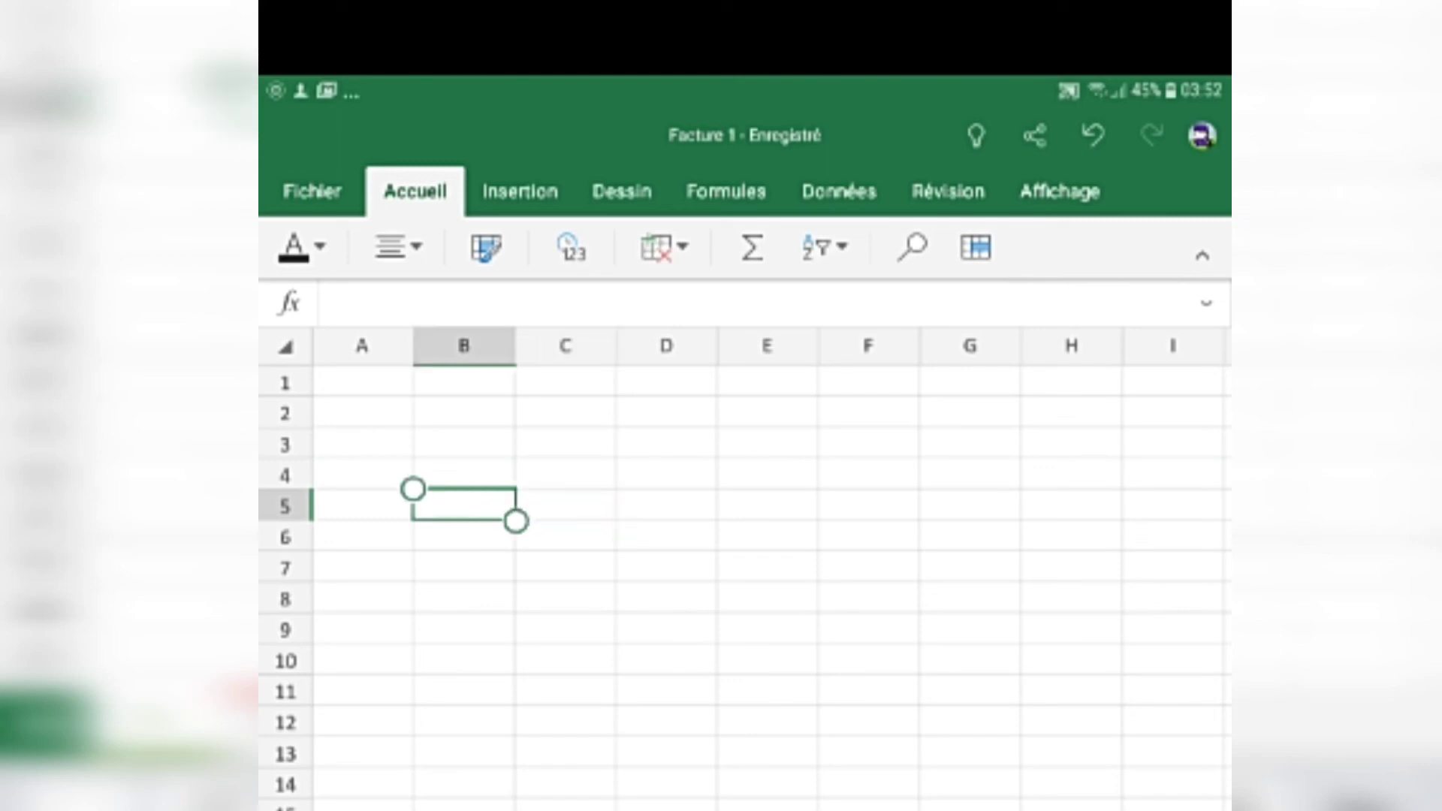
# Enter 12 in B5 and 3 in C5, then start a formula with = in D5.
pyautogui.write('12')
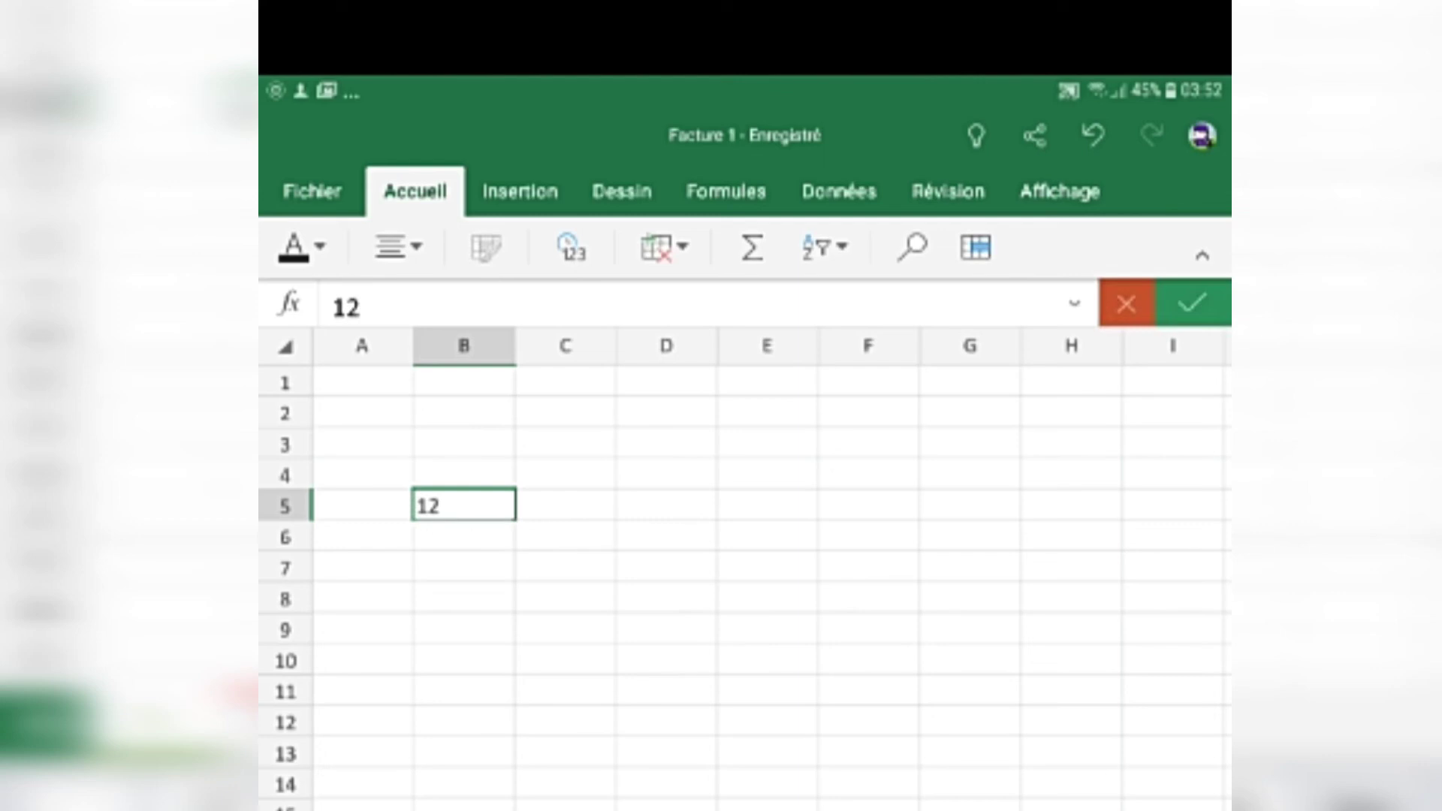
pyautogui.click(565, 505)
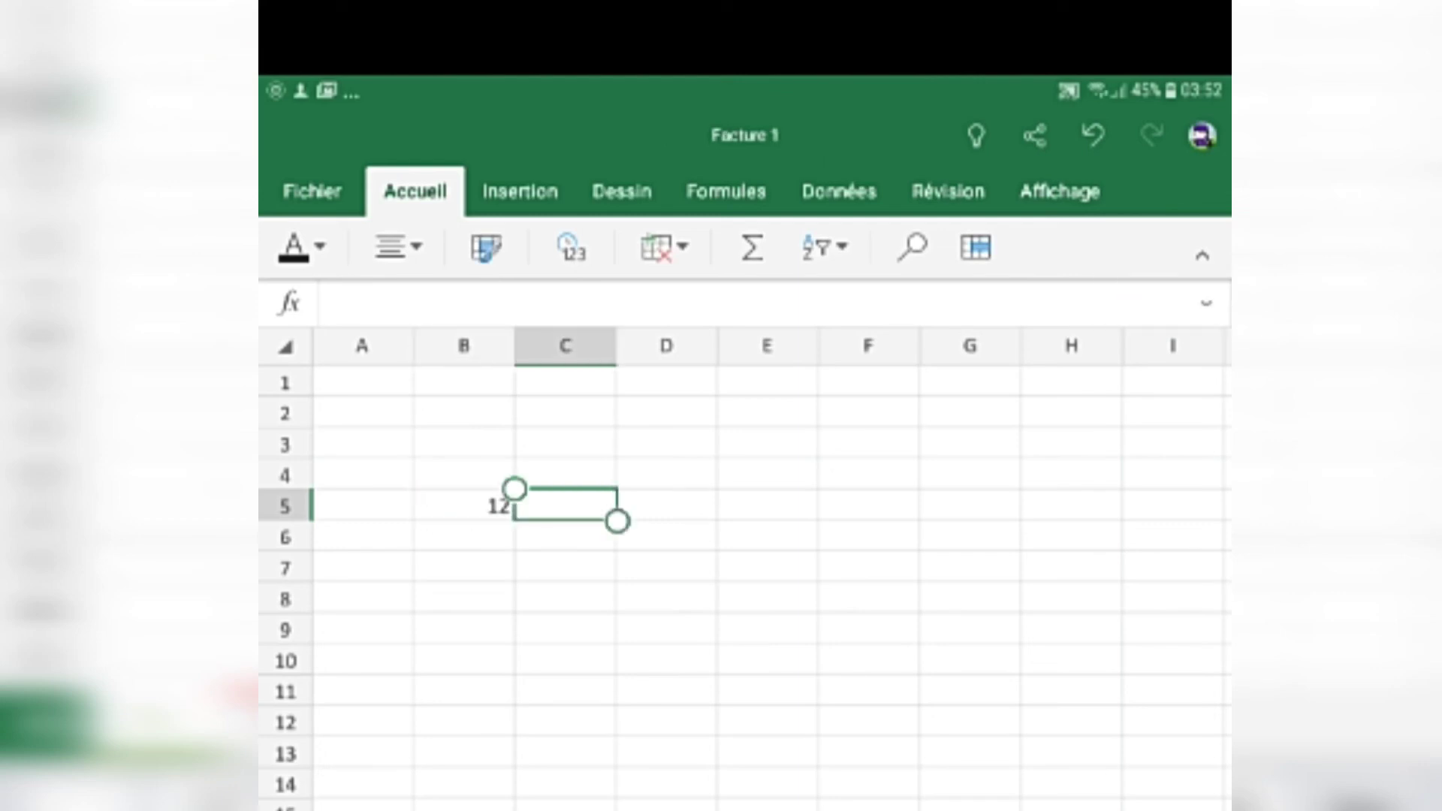
pyautogui.write('3')
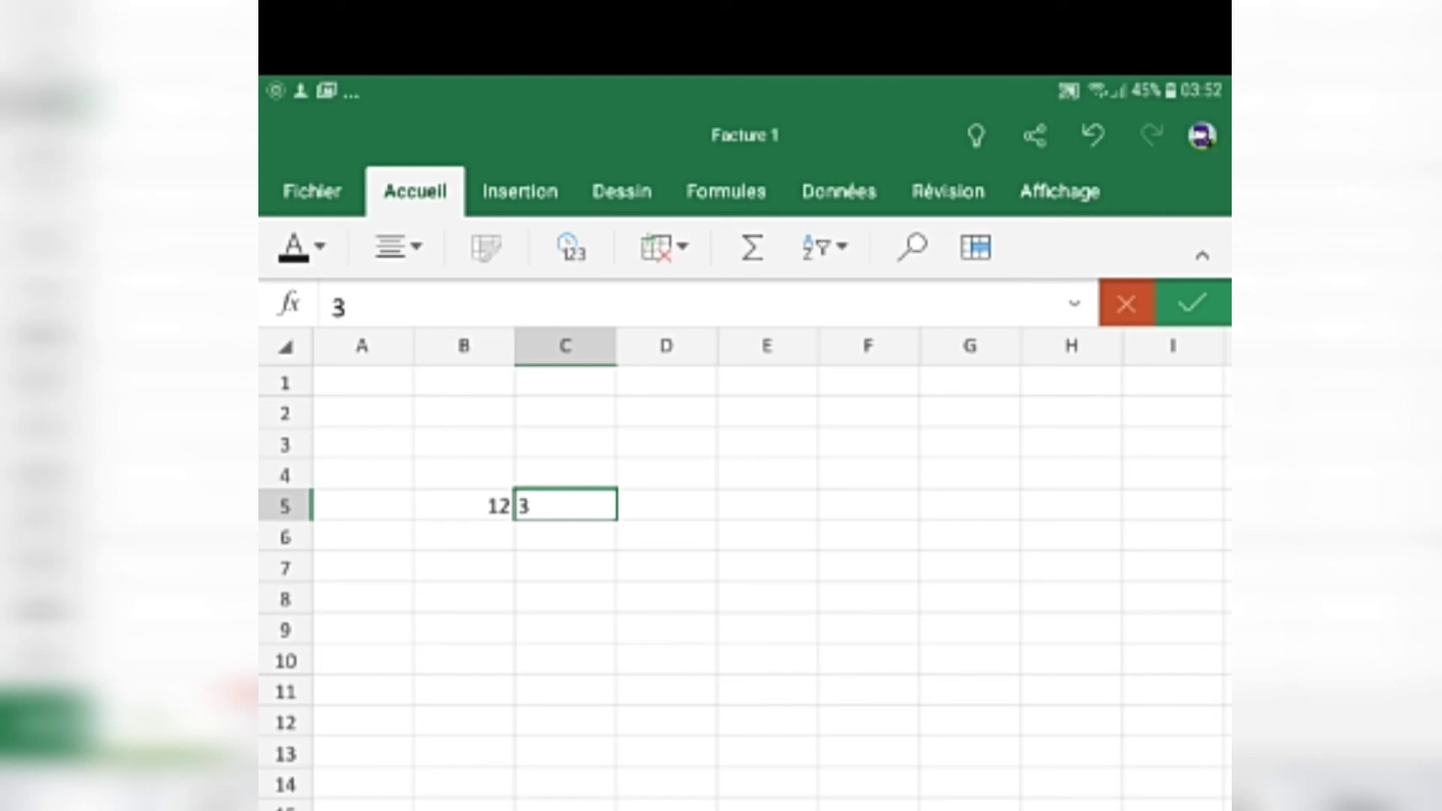
pyautogui.click(666, 505)
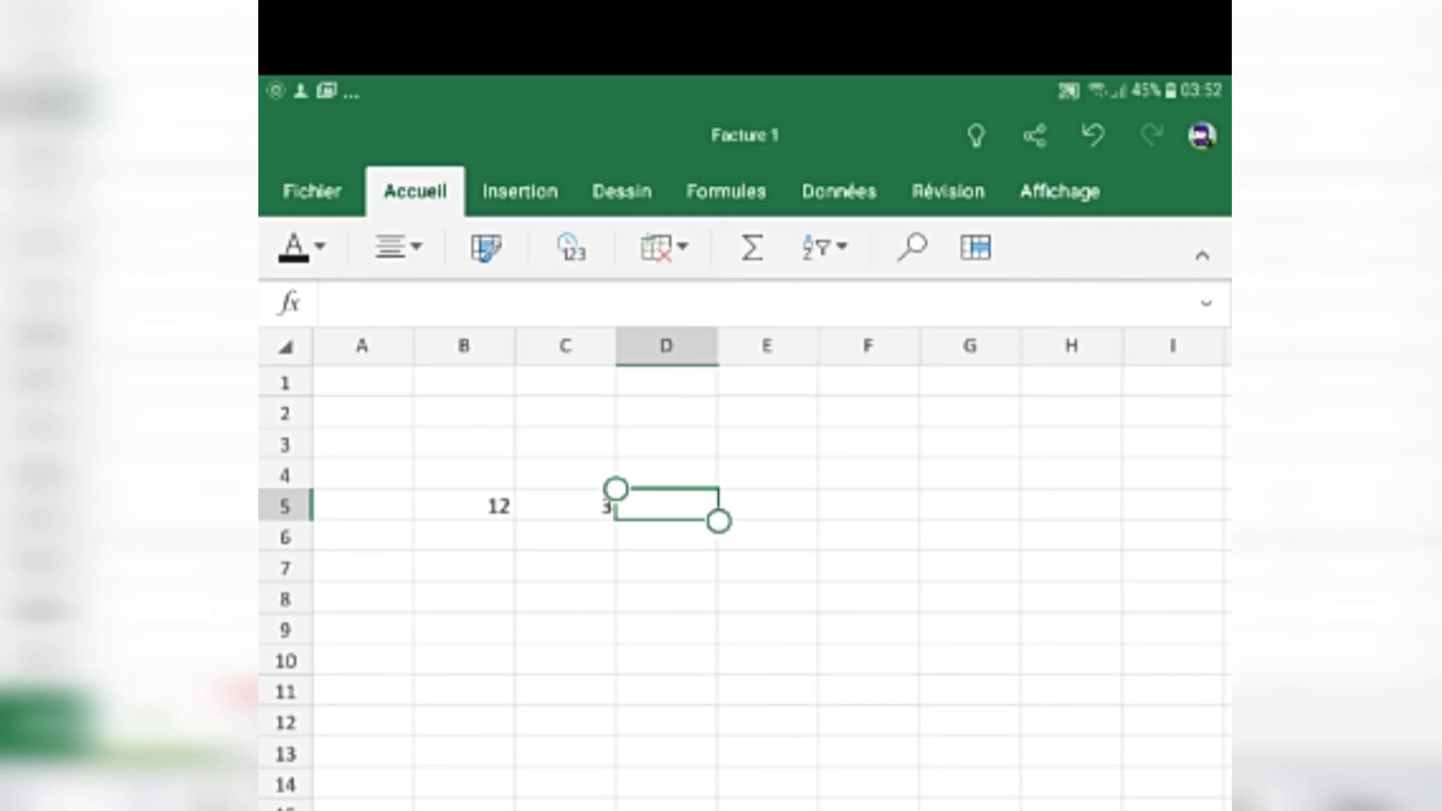
pyautogui.write('=')
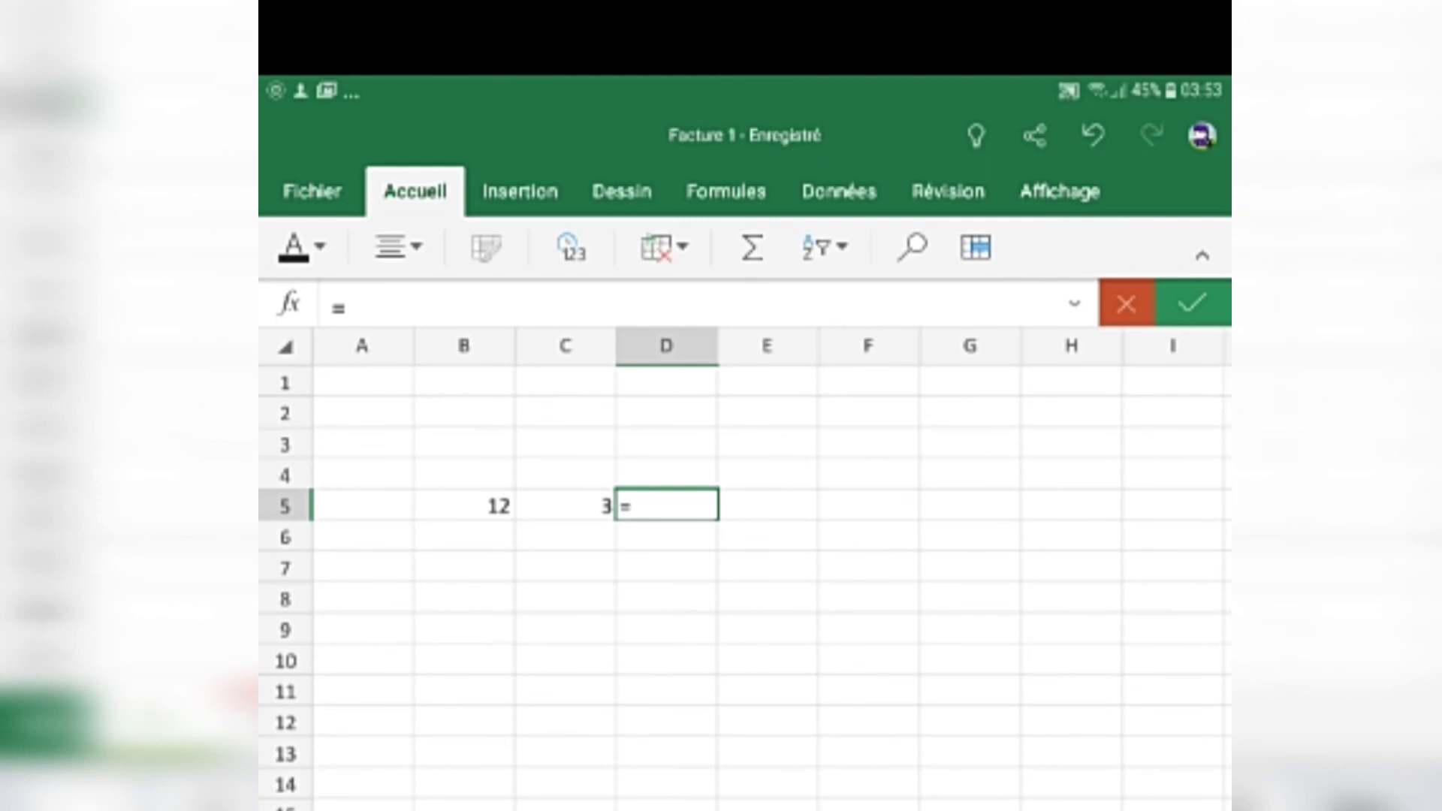
# Enter the mistyped formula =B5x in D5, which shows #NOM?, then return to D5.
pyautogui.click(463, 504)
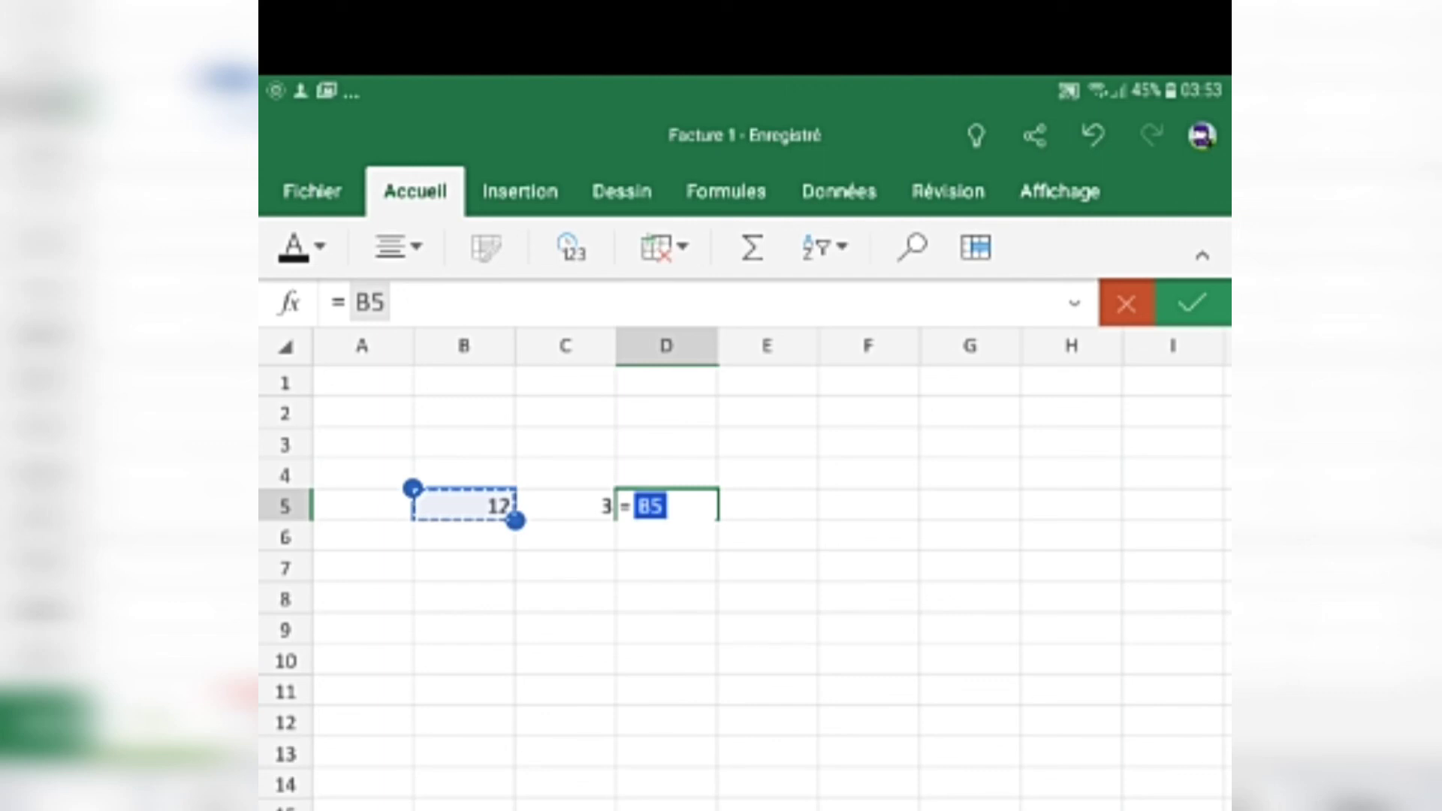
pyautogui.write('x')
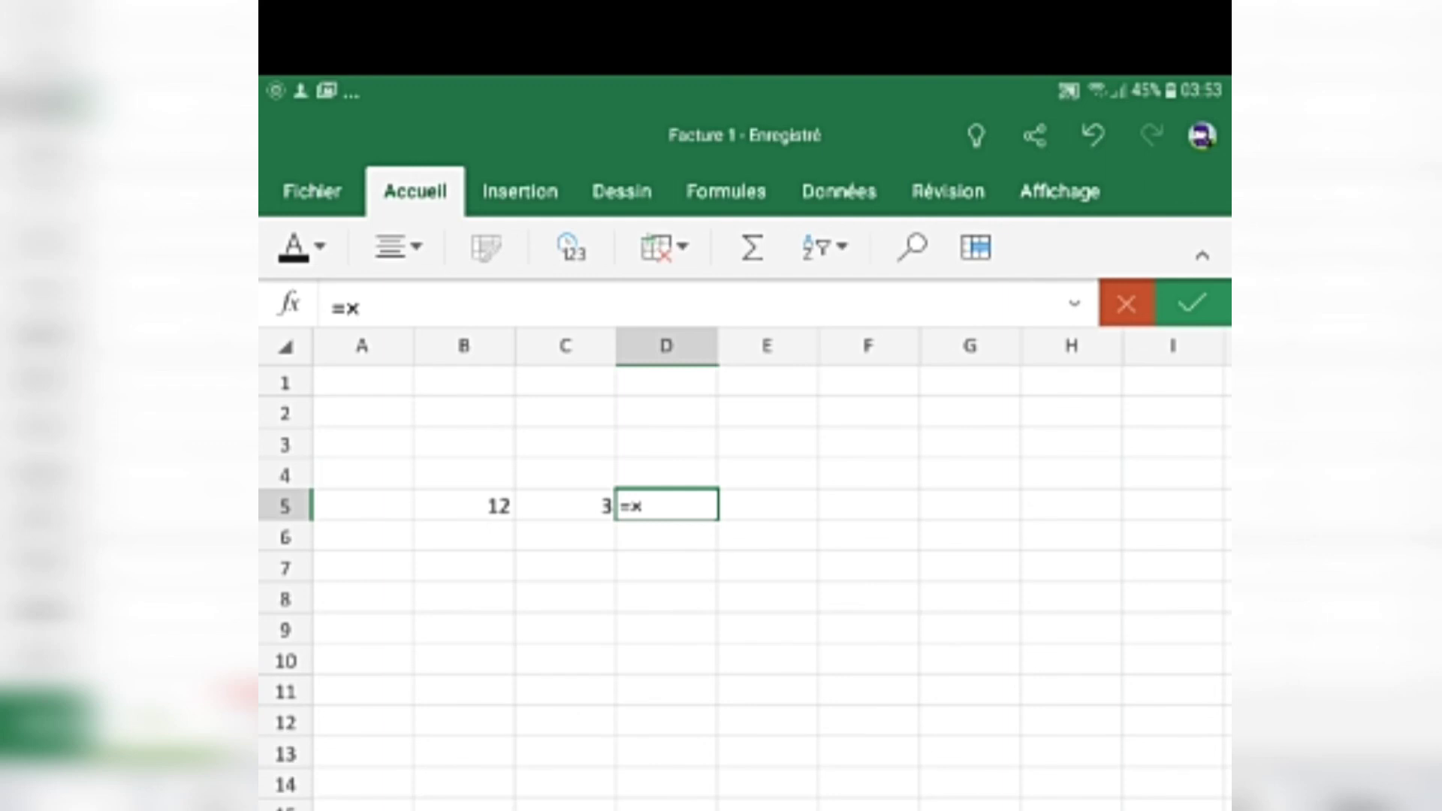
pyautogui.click(565, 505)
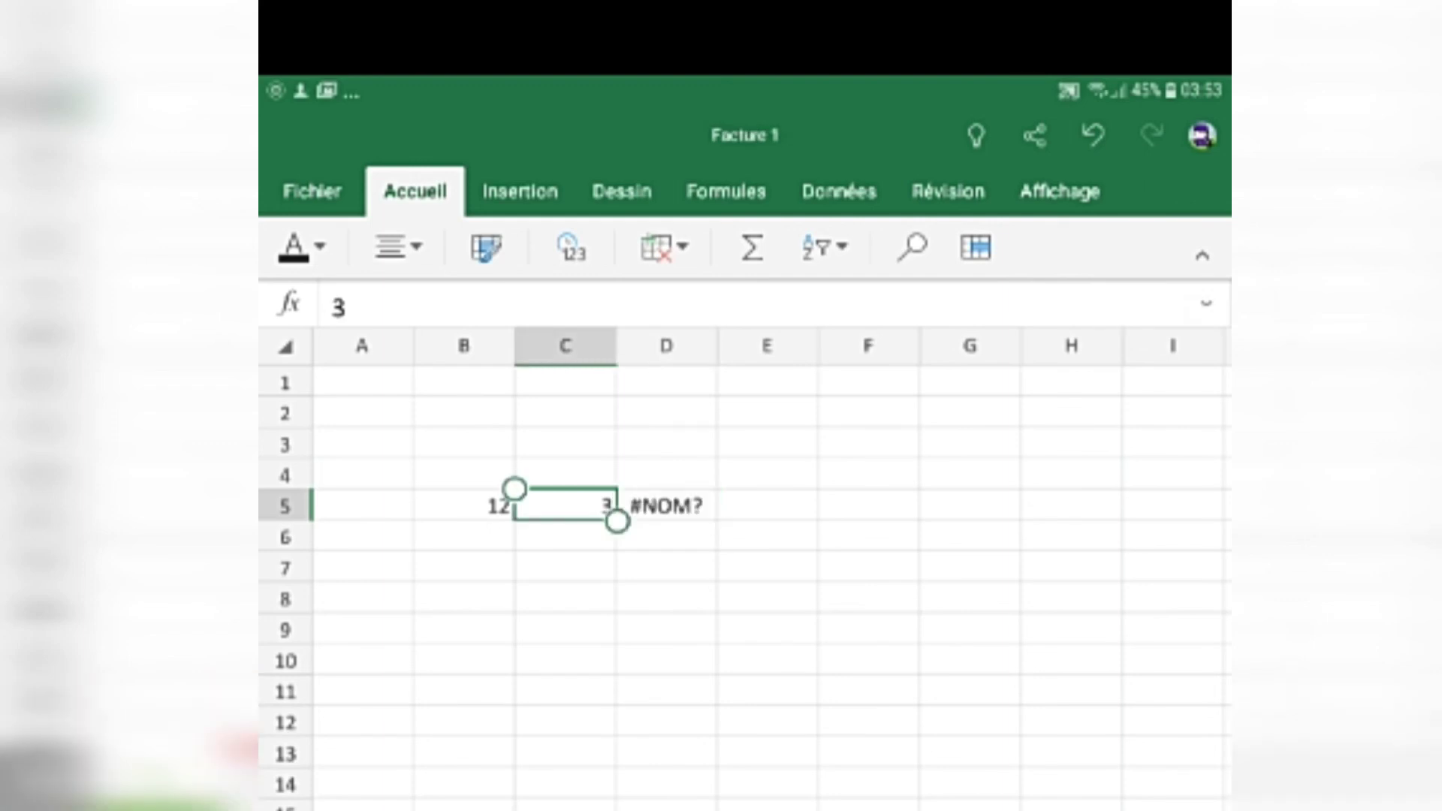
pyautogui.click(666, 505)
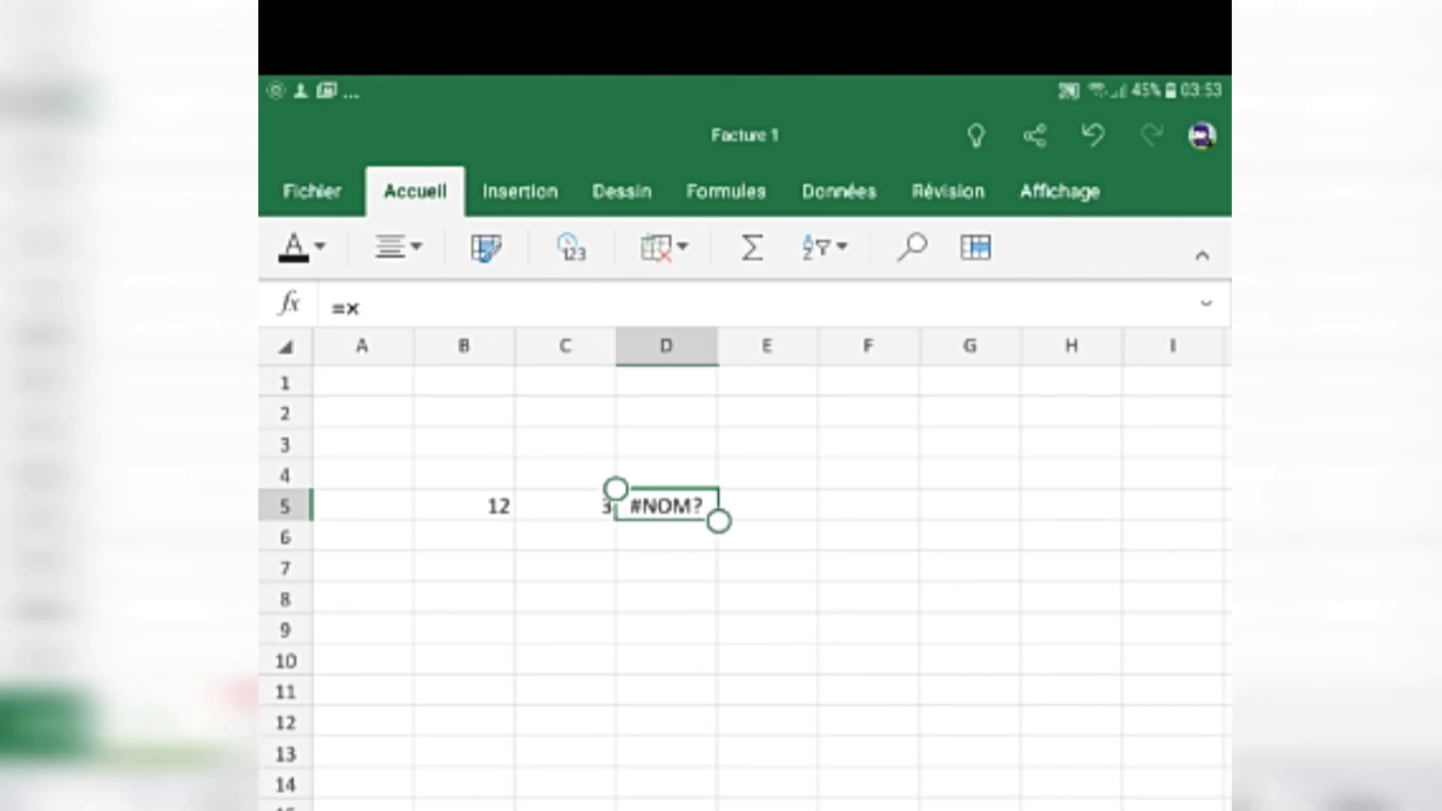
# Re-enter D5 as =B5×C5 so it displays the product 36.
pyautogui.write('=')
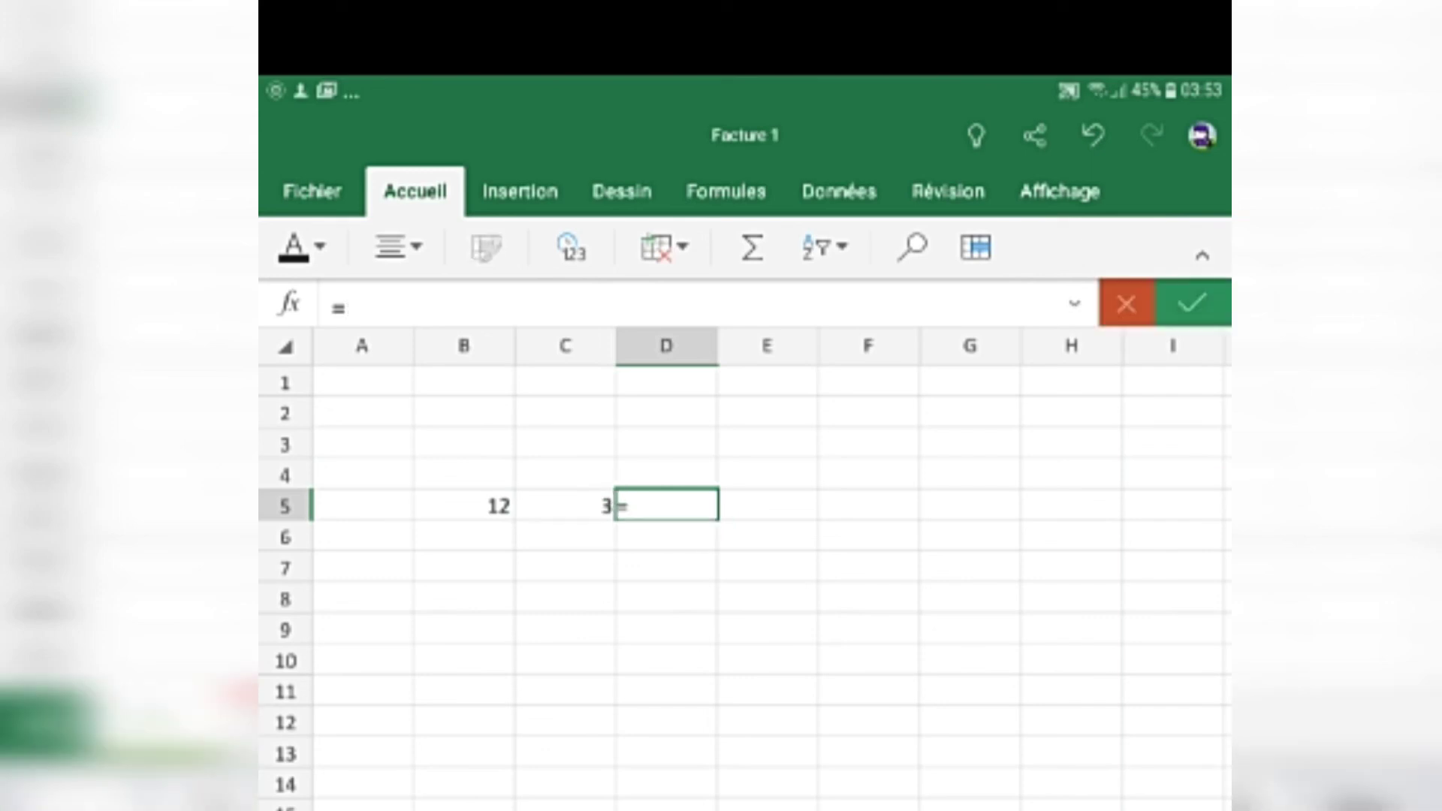
pyautogui.click(464, 506)
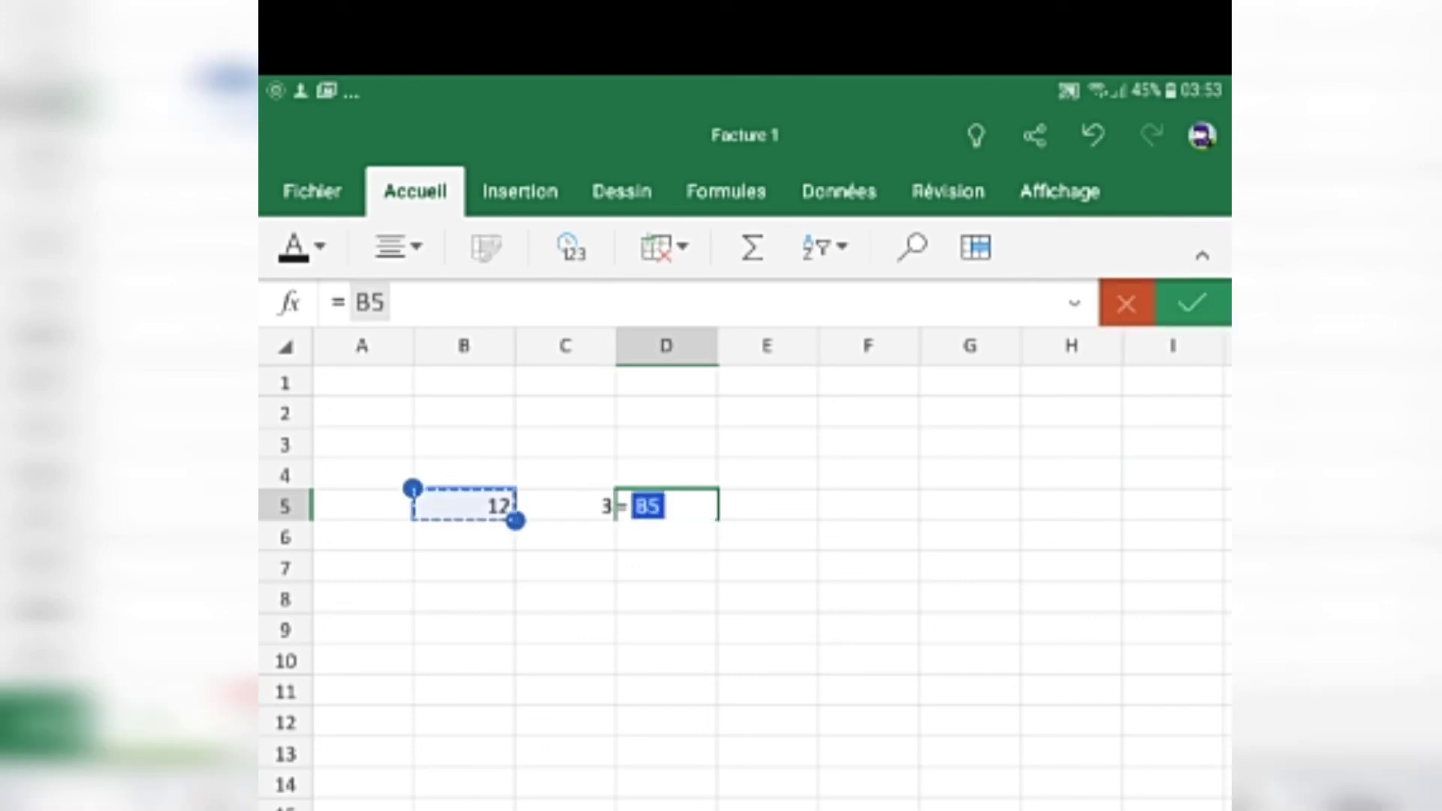
pyautogui.click(706, 303)
pyautogui.click(393, 303)
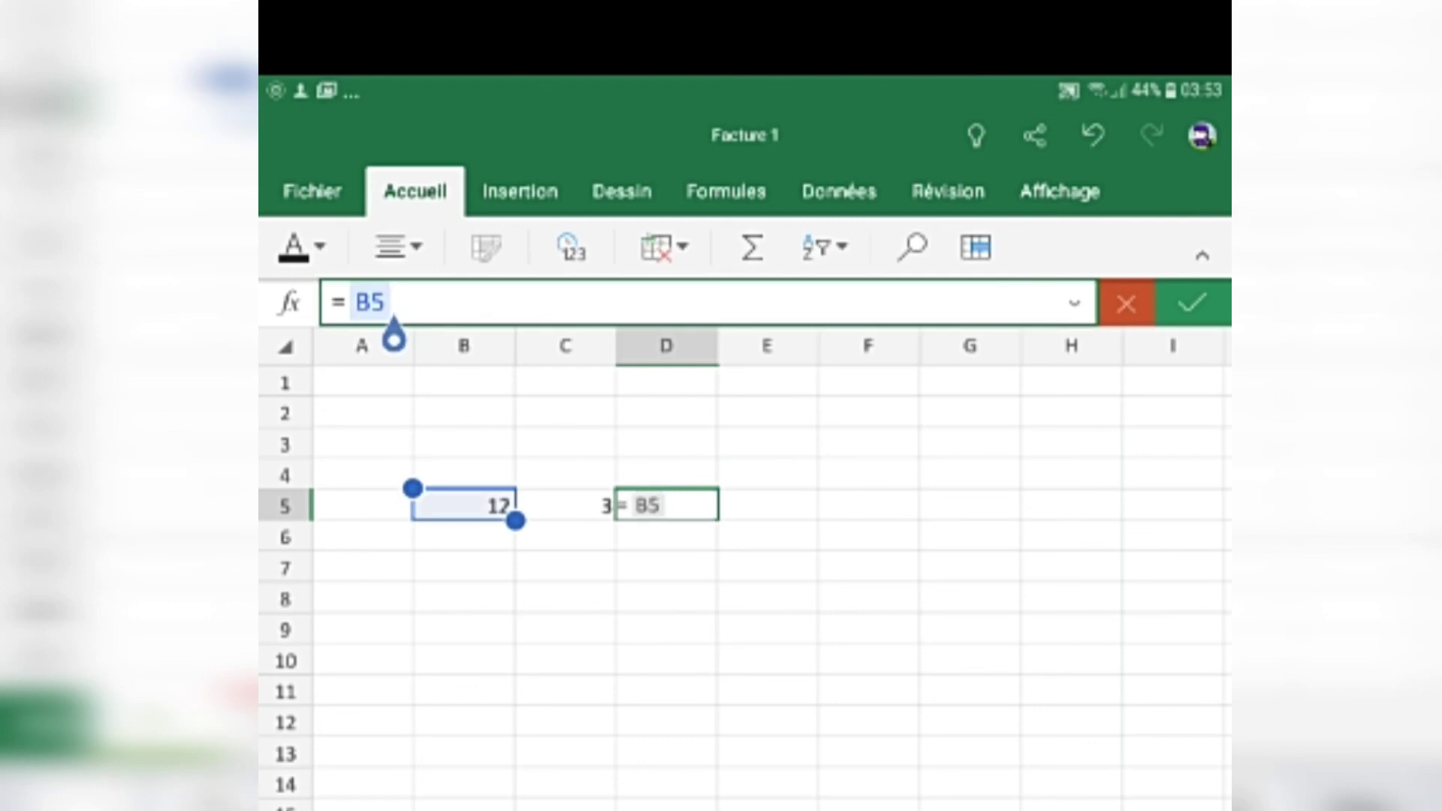
pyautogui.write(' ×')
pyautogui.click(566, 505)
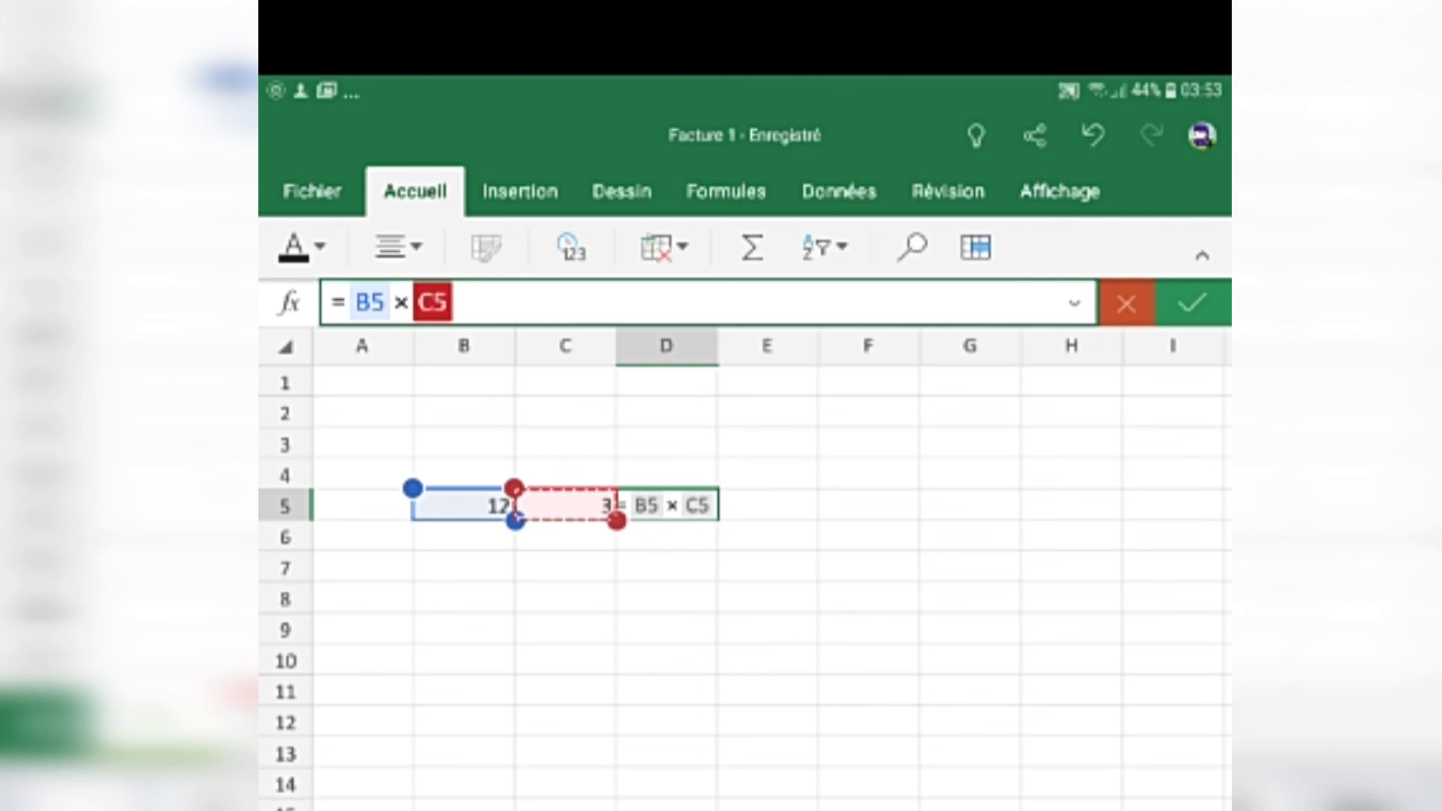
pyautogui.press('Return')
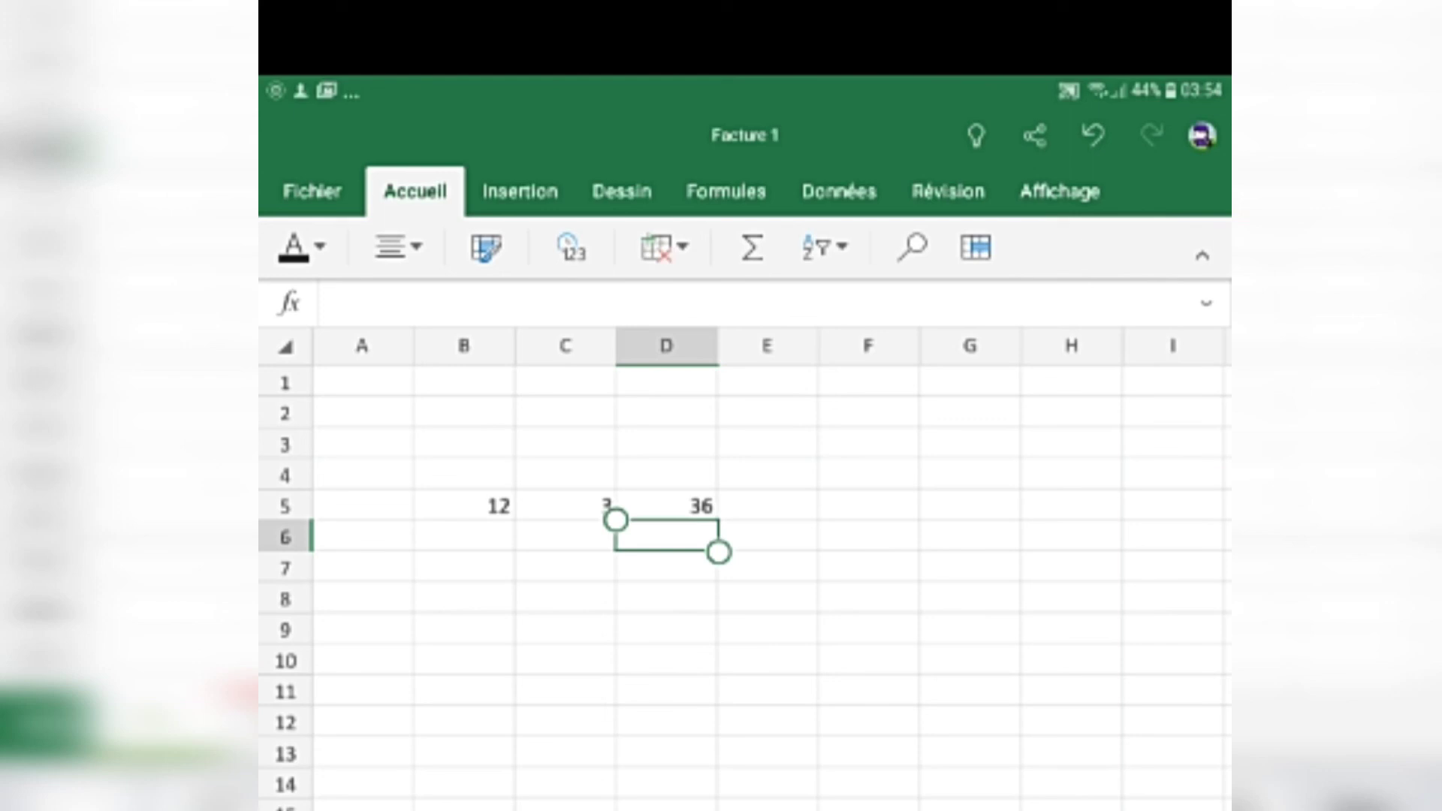
# Enter =B5+C5 in B6, correcting a mistyped * to +, so it shows 15.
pyautogui.scroll(-1, 744, 601)
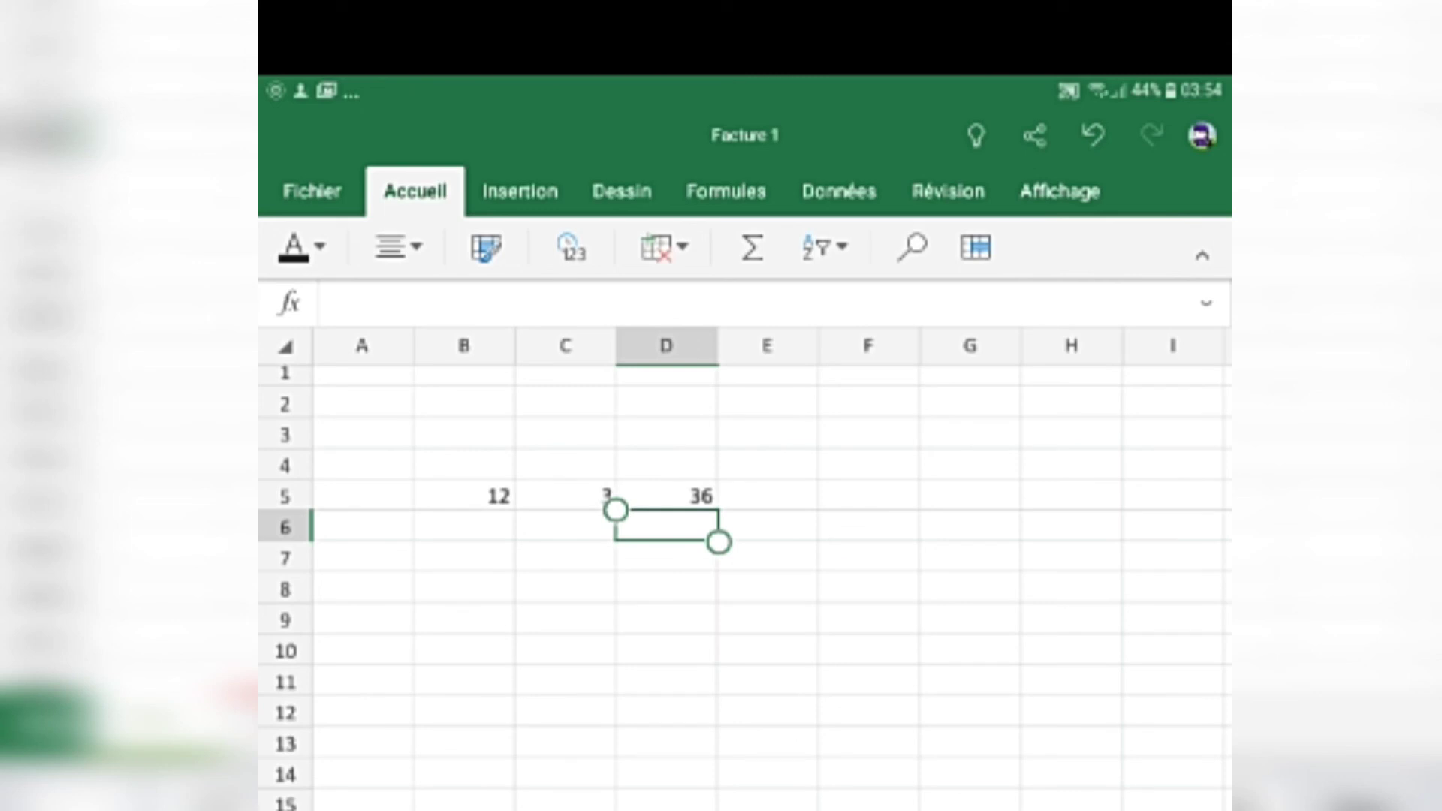
pyautogui.click(464, 525)
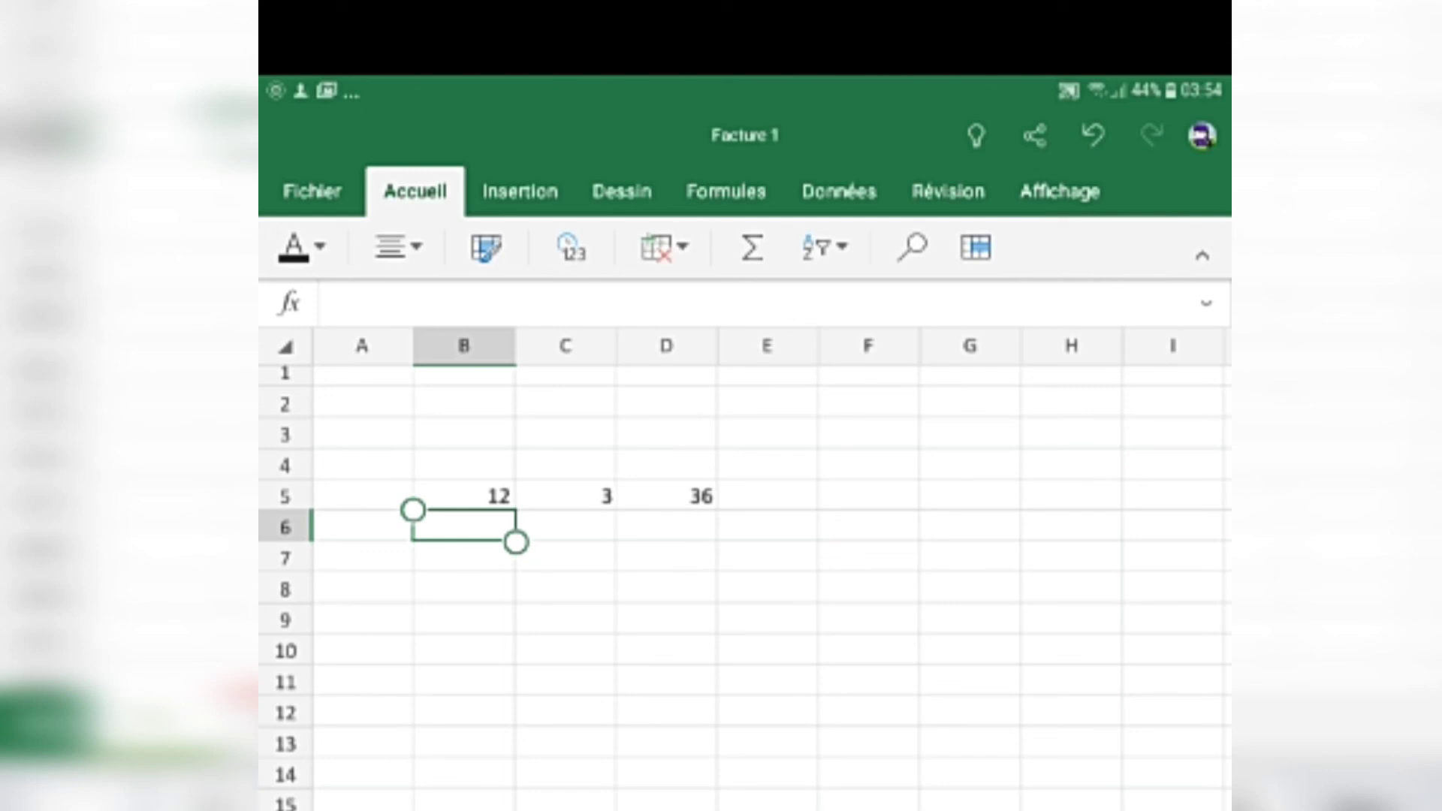
pyautogui.write('=')
pyautogui.click(465, 495)
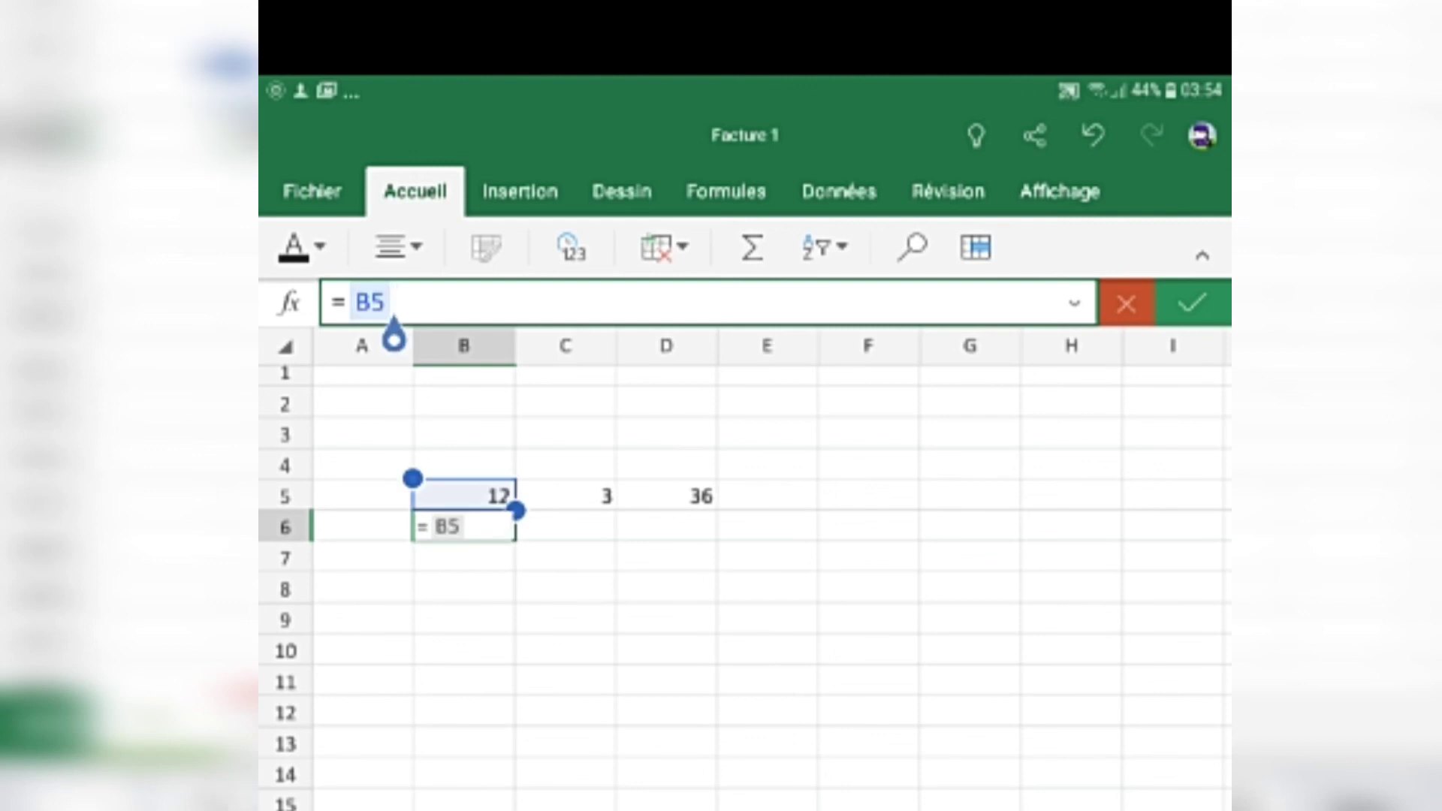
pyautogui.write('*')
pyautogui.press('BackSpace')
pyautogui.write('+')
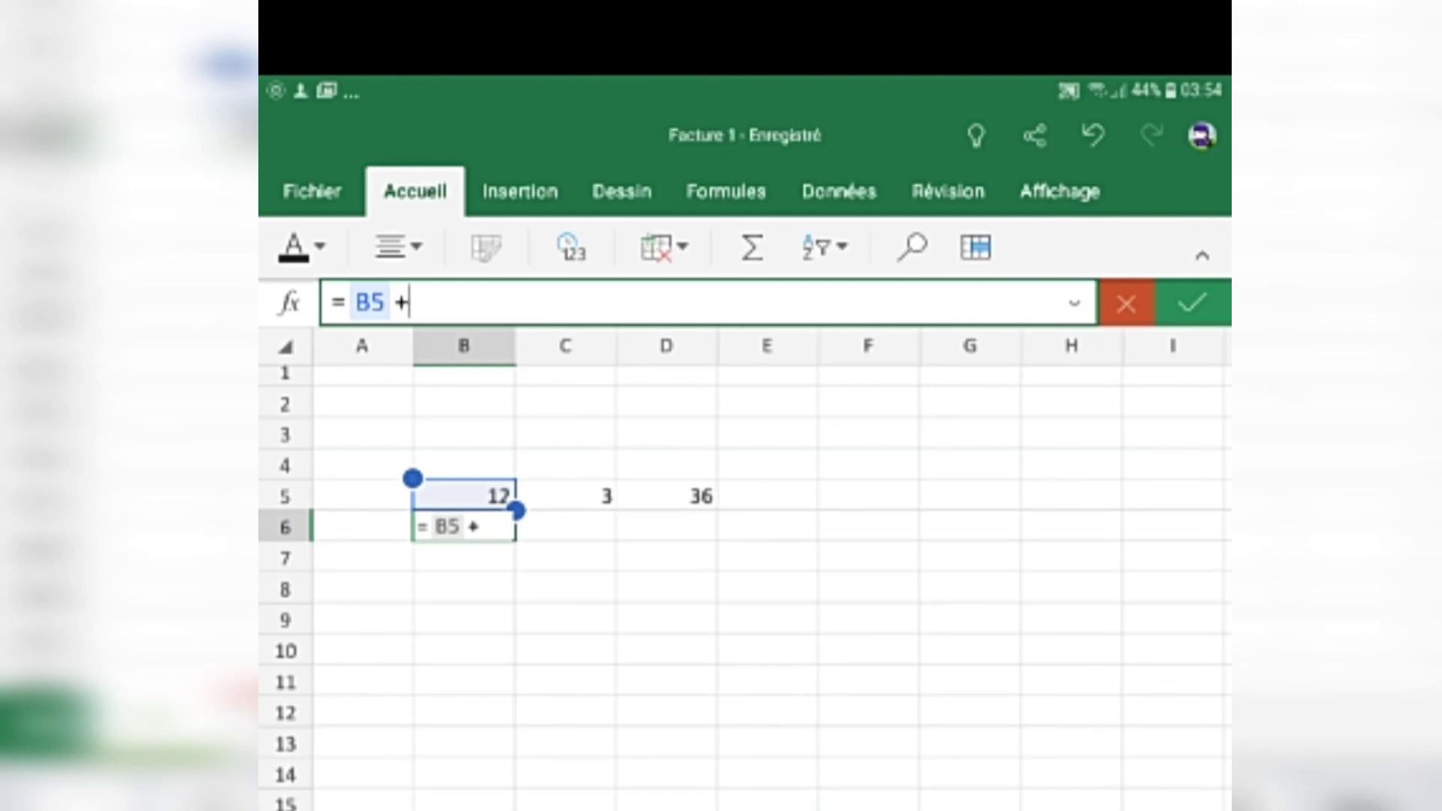
pyautogui.click(565, 496)
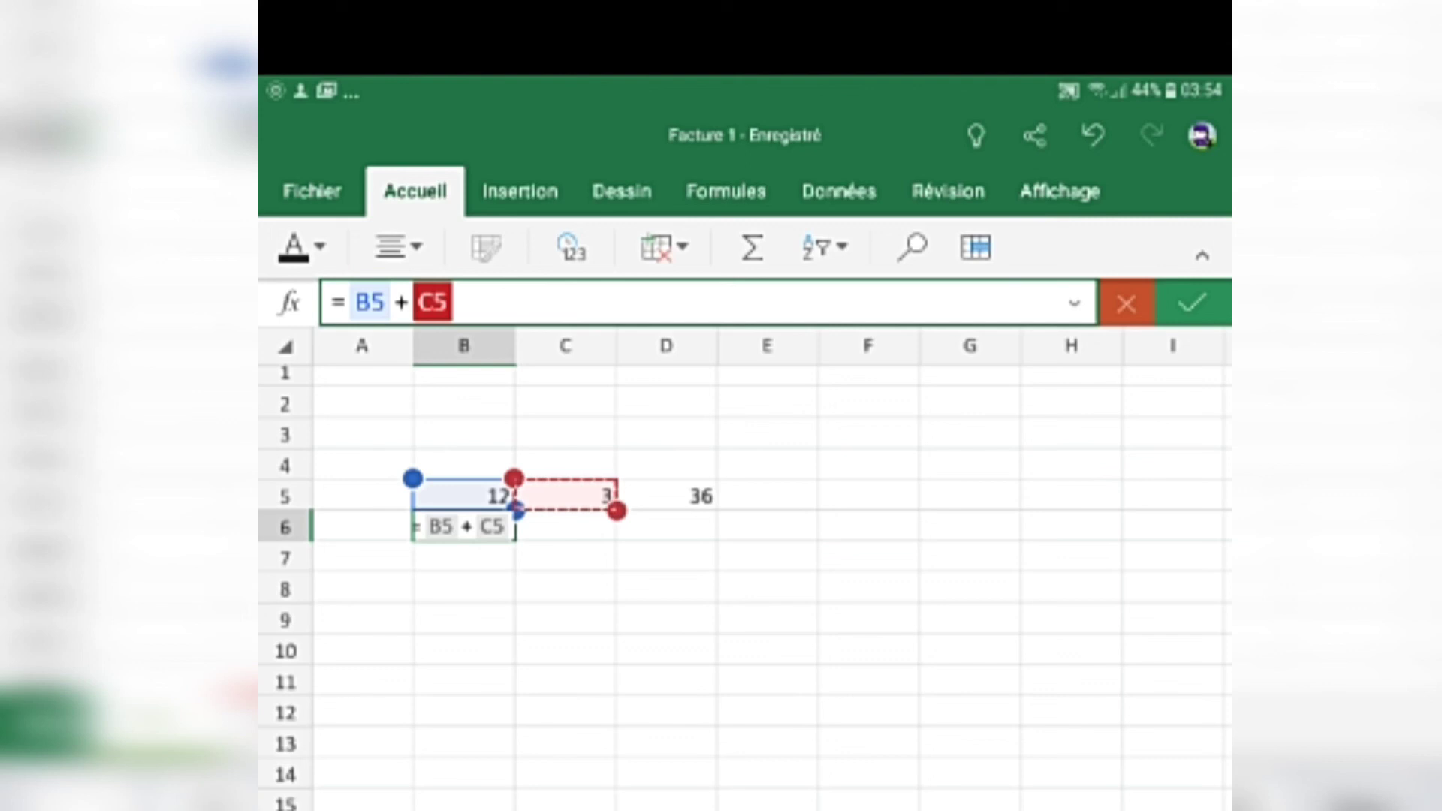
pyautogui.press('Return')
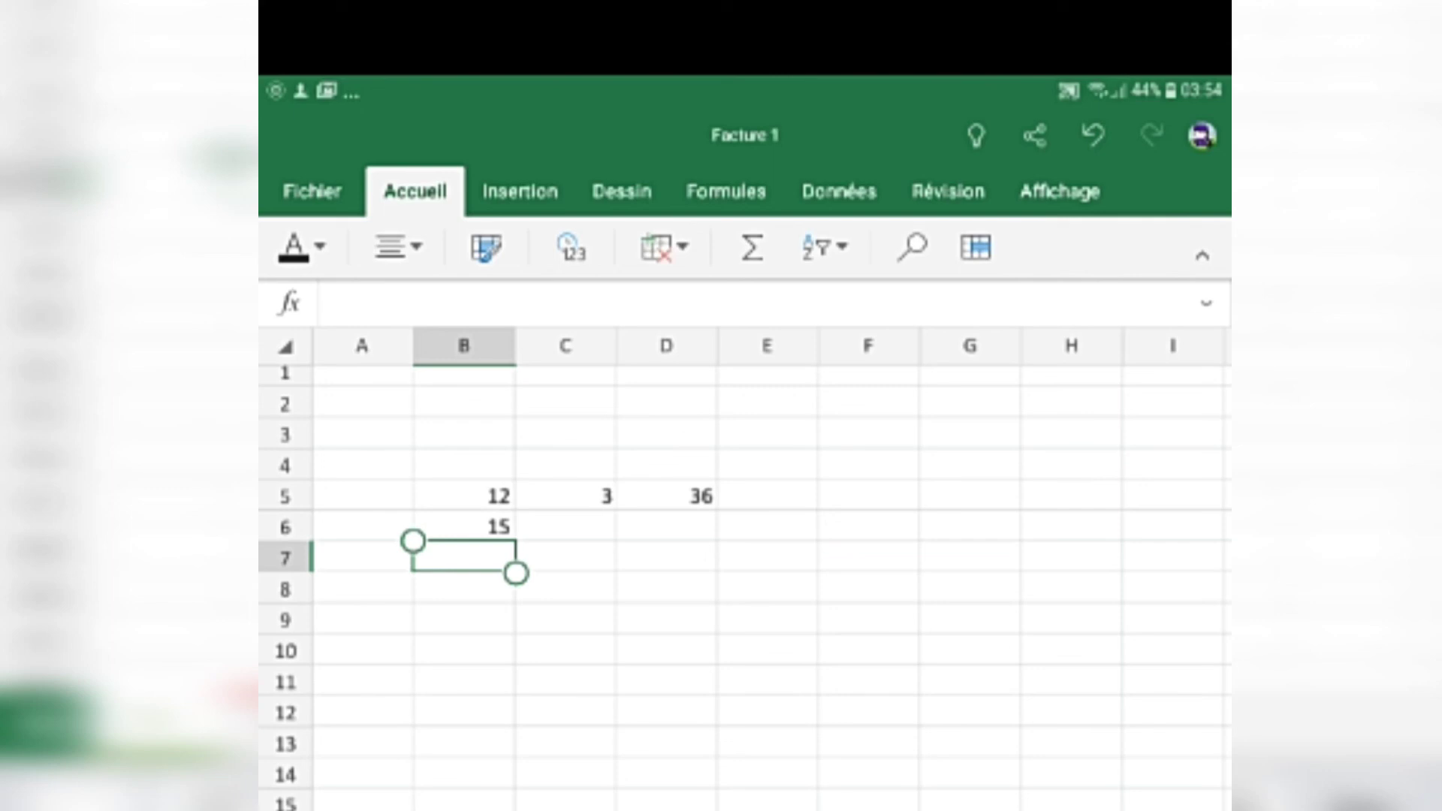
pyautogui.click(565, 619)
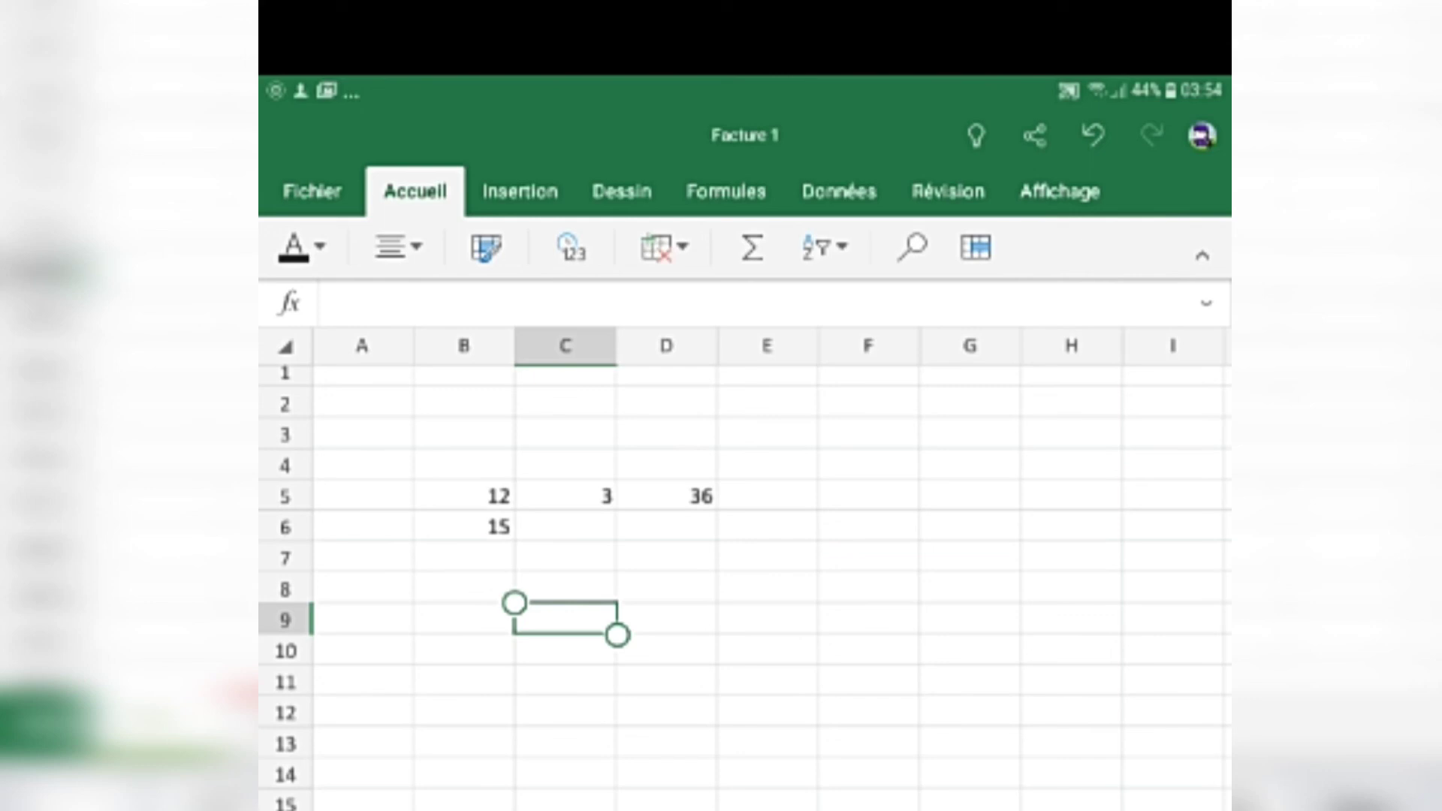
# Enter =B5-C5 in C9 so it shows the difference 9.
pyautogui.write('=')
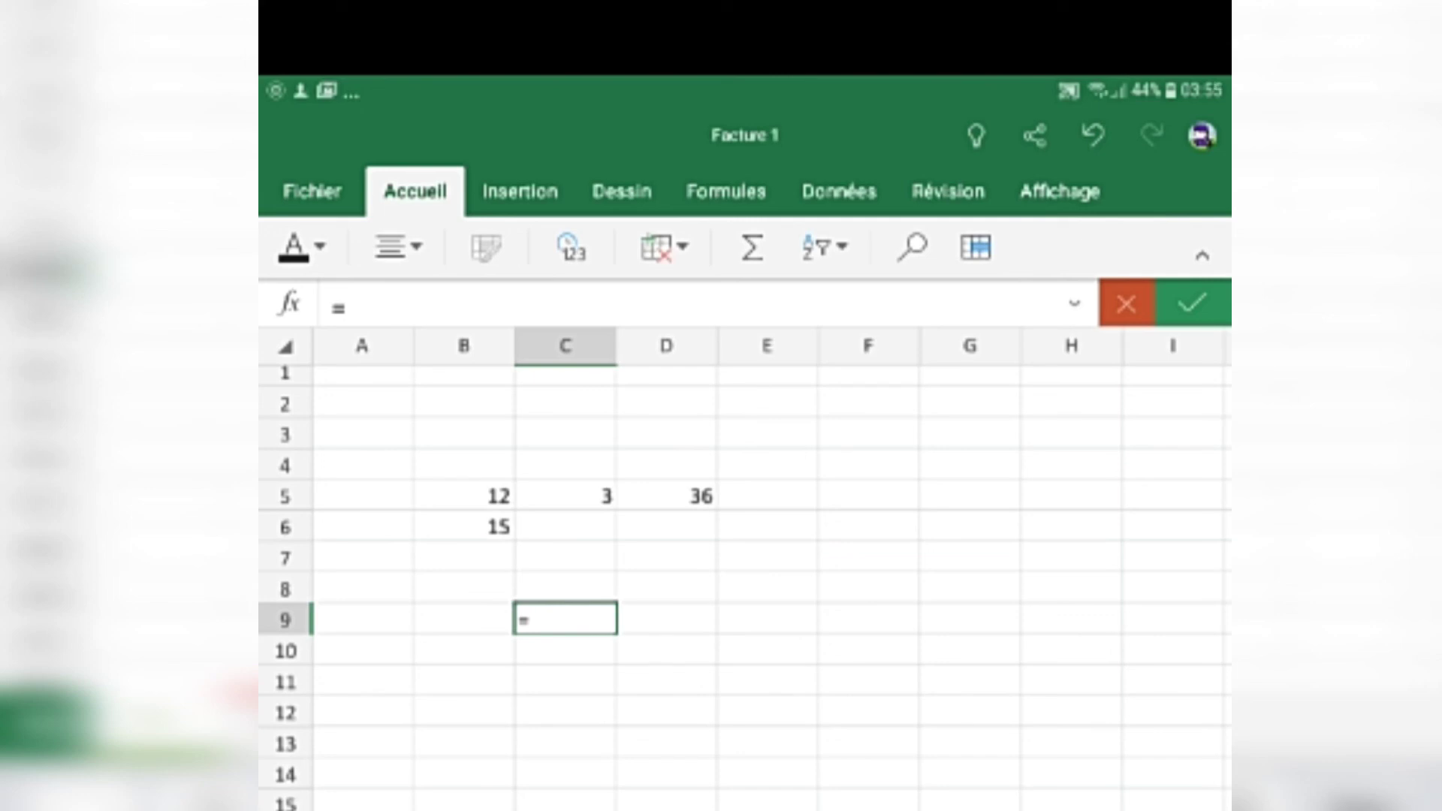
pyautogui.click(463, 495)
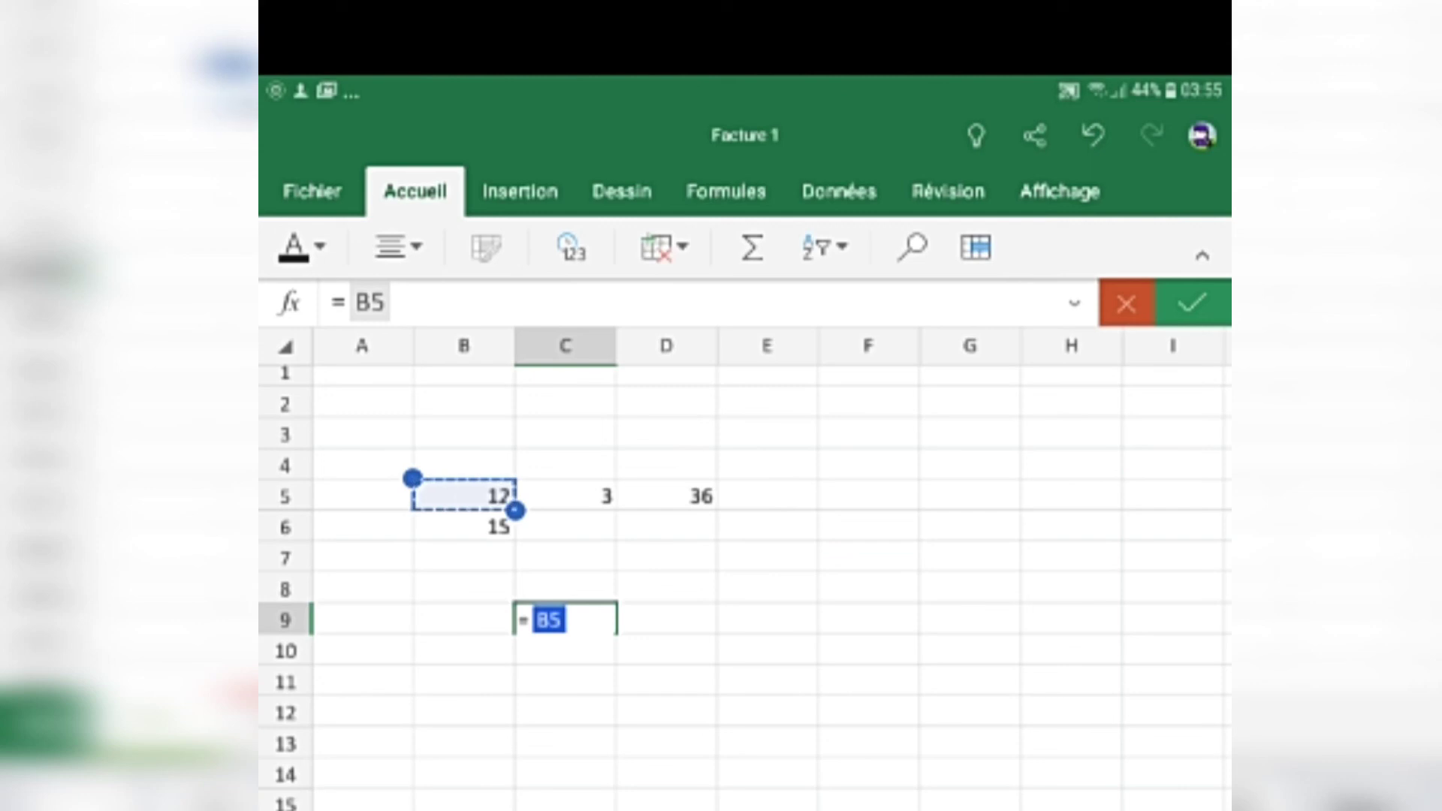
pyautogui.write('-')
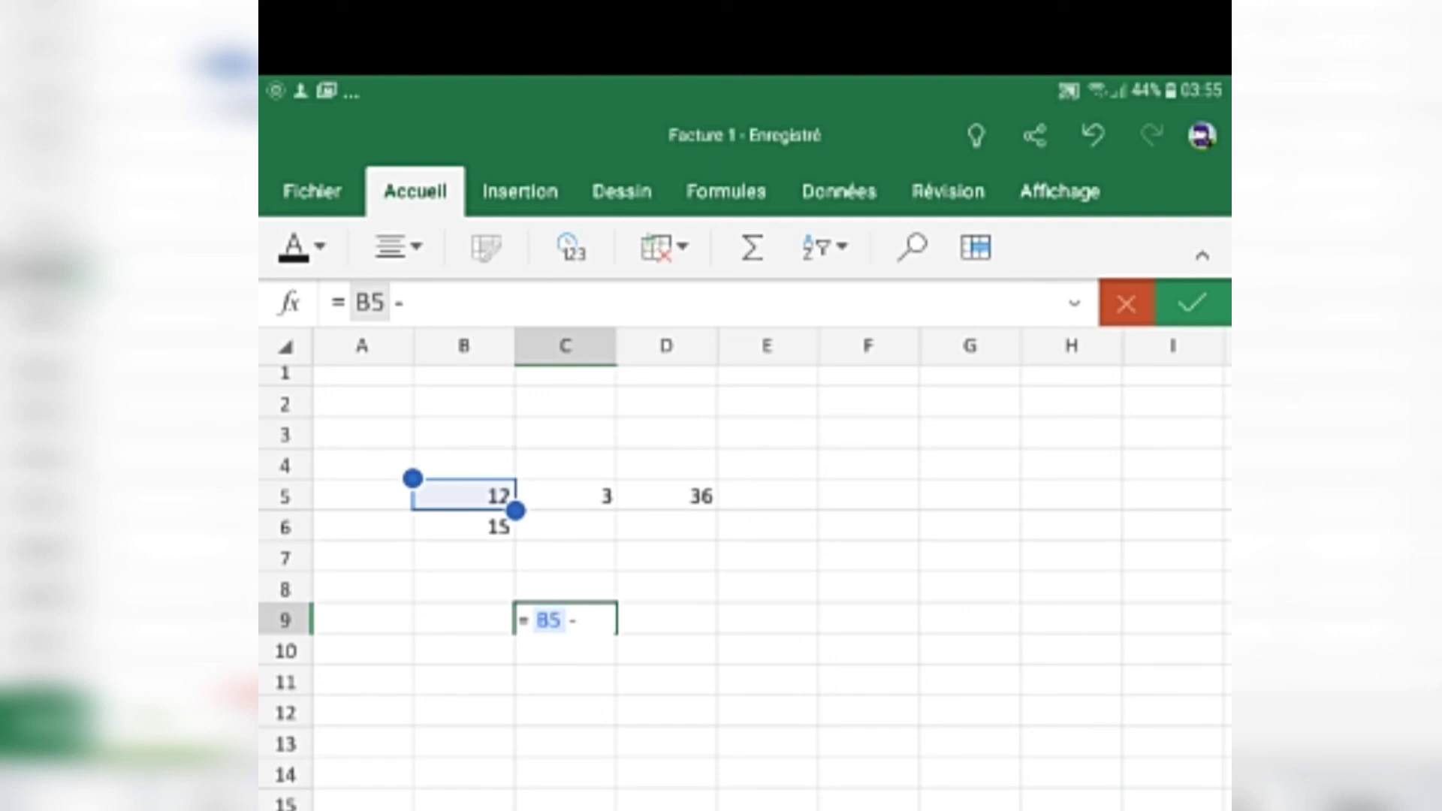
pyautogui.click(565, 495)
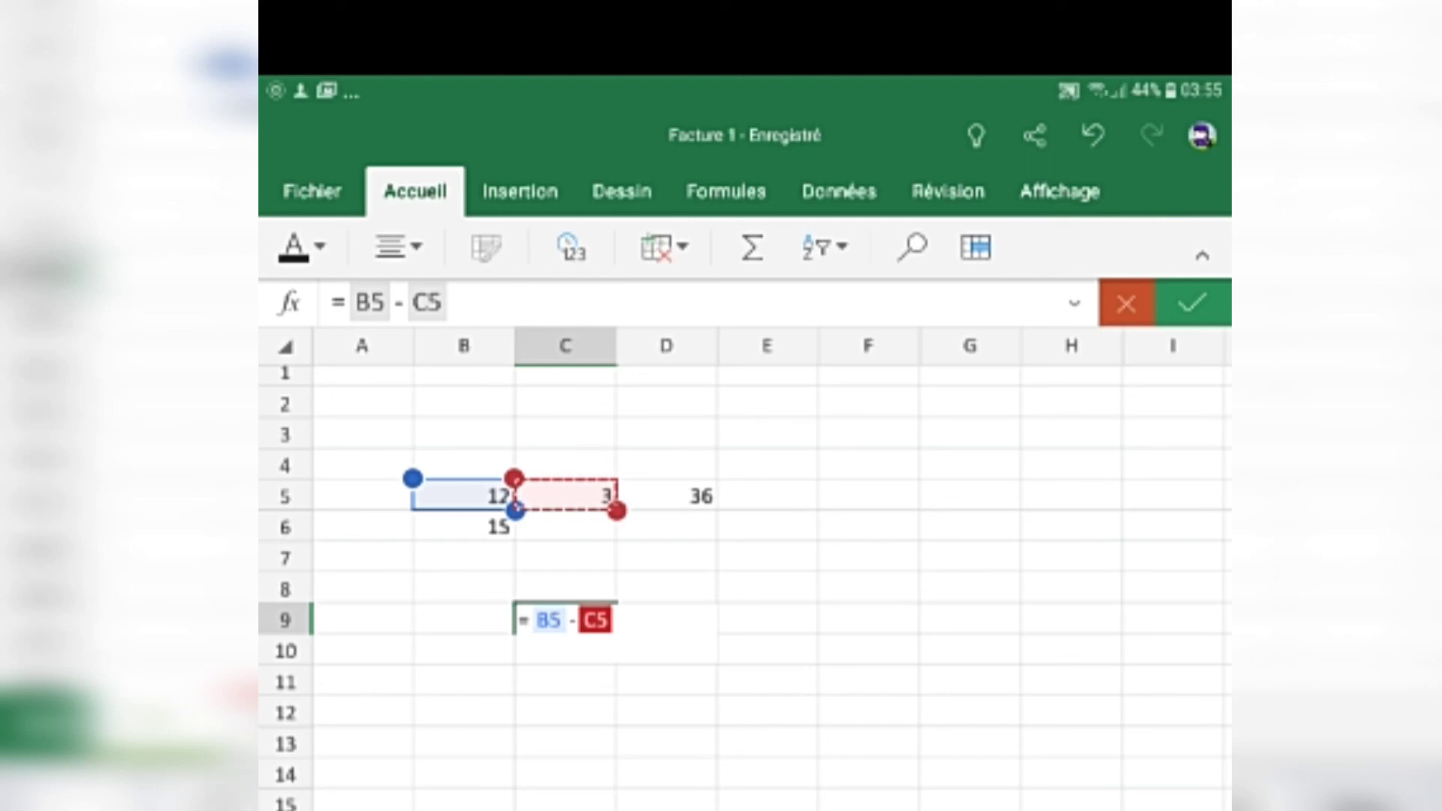
pyautogui.press('Return')
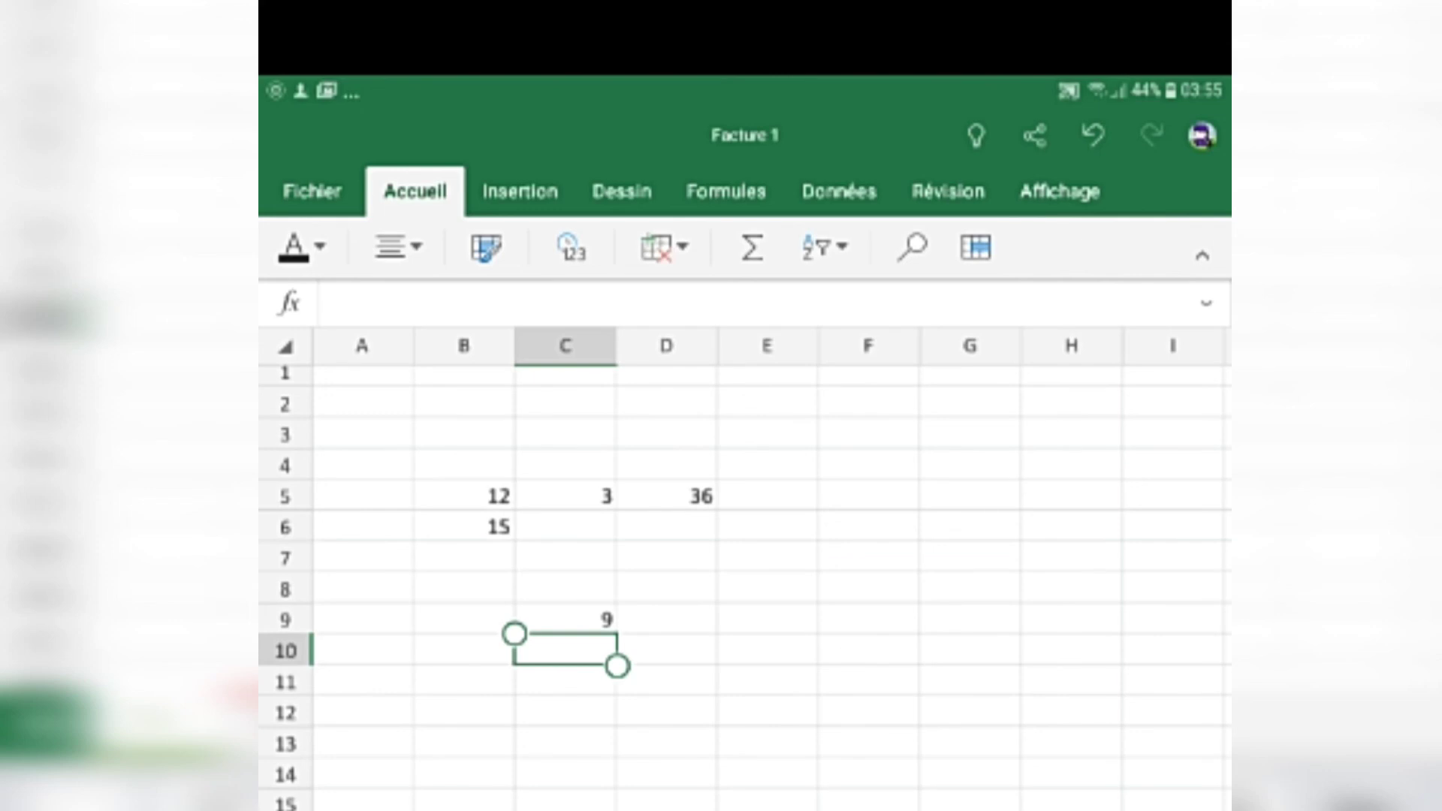
# Check the sheet, then leave Excel for the Android home screen.
pyautogui.scroll(-2, 744, 586)
pyautogui.scroll(2, 744, 585)
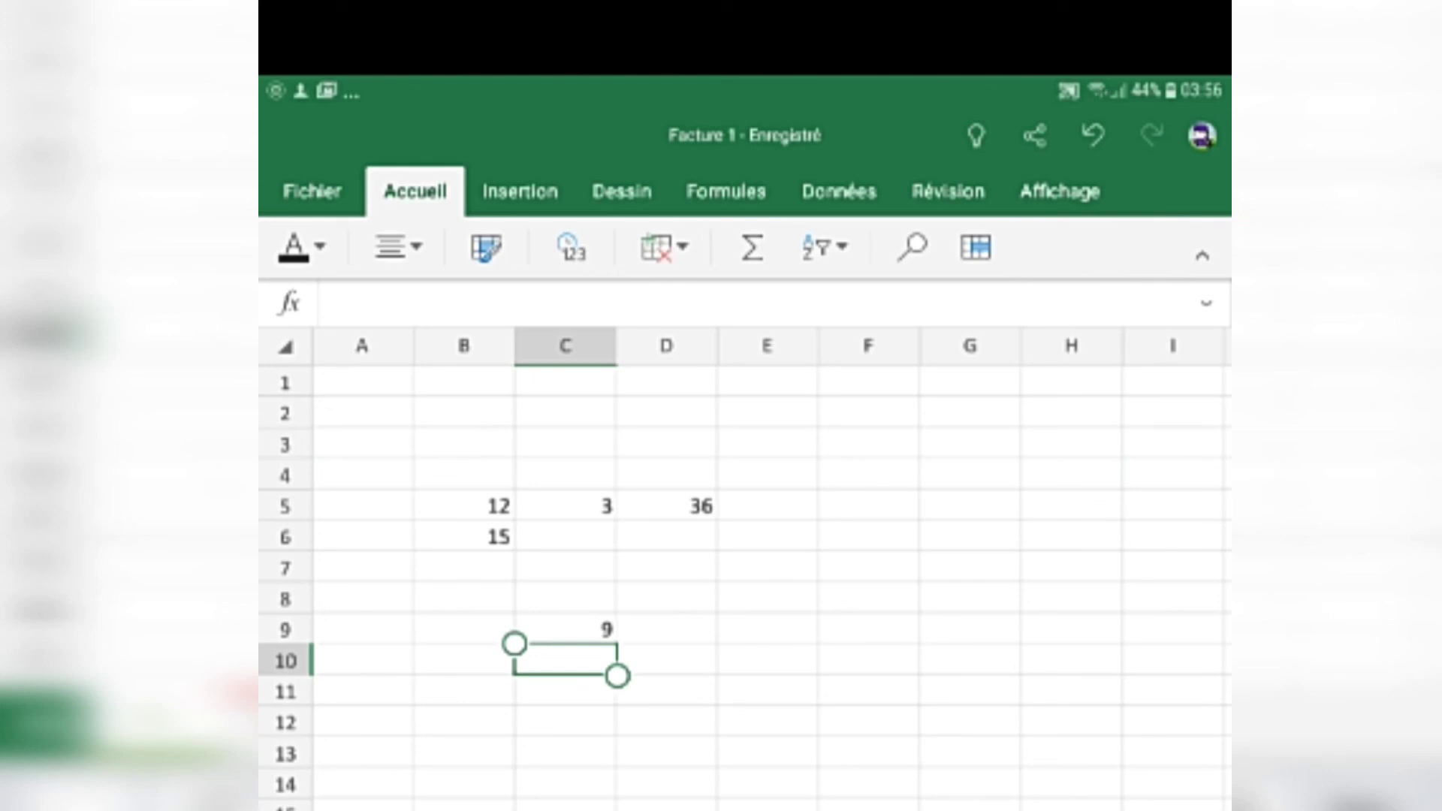
pyautogui.press('super')
# Swipe up on the home screen to show the app drawer.
pyautogui.moveTo(745, 601); pyautogui.dragTo(745, 226)
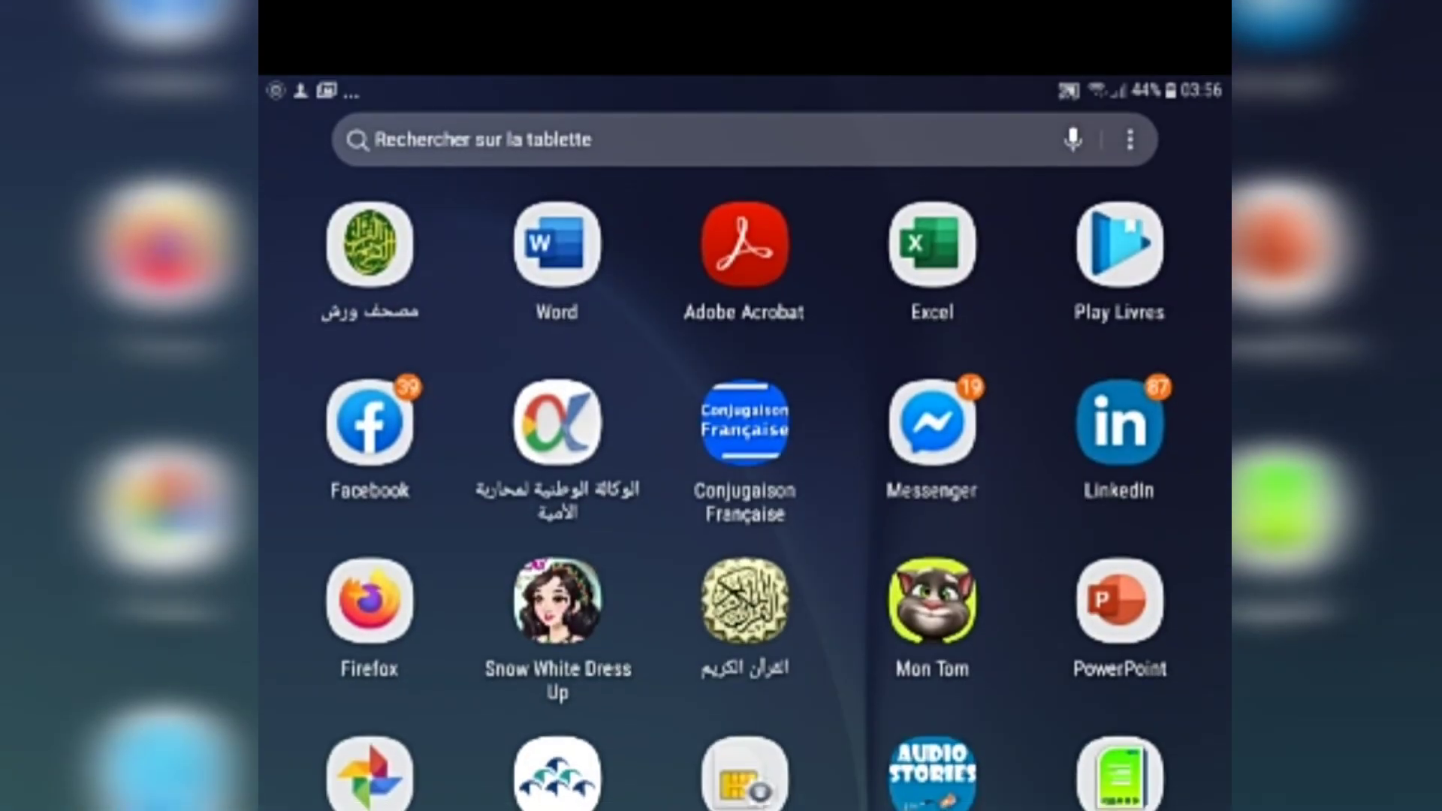